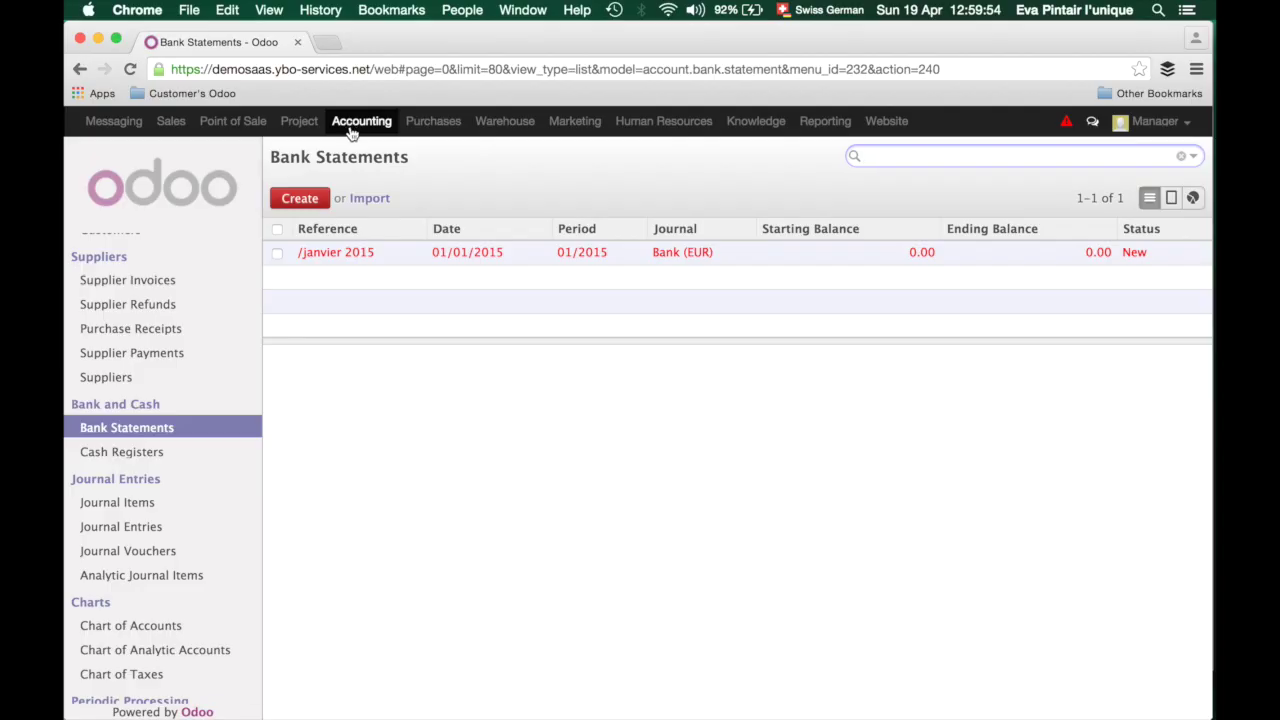
Step: Start a new bank statement in the Accounting module's Bank and Cash section
{"action": "left_click", "coordinate": [356, 125]}
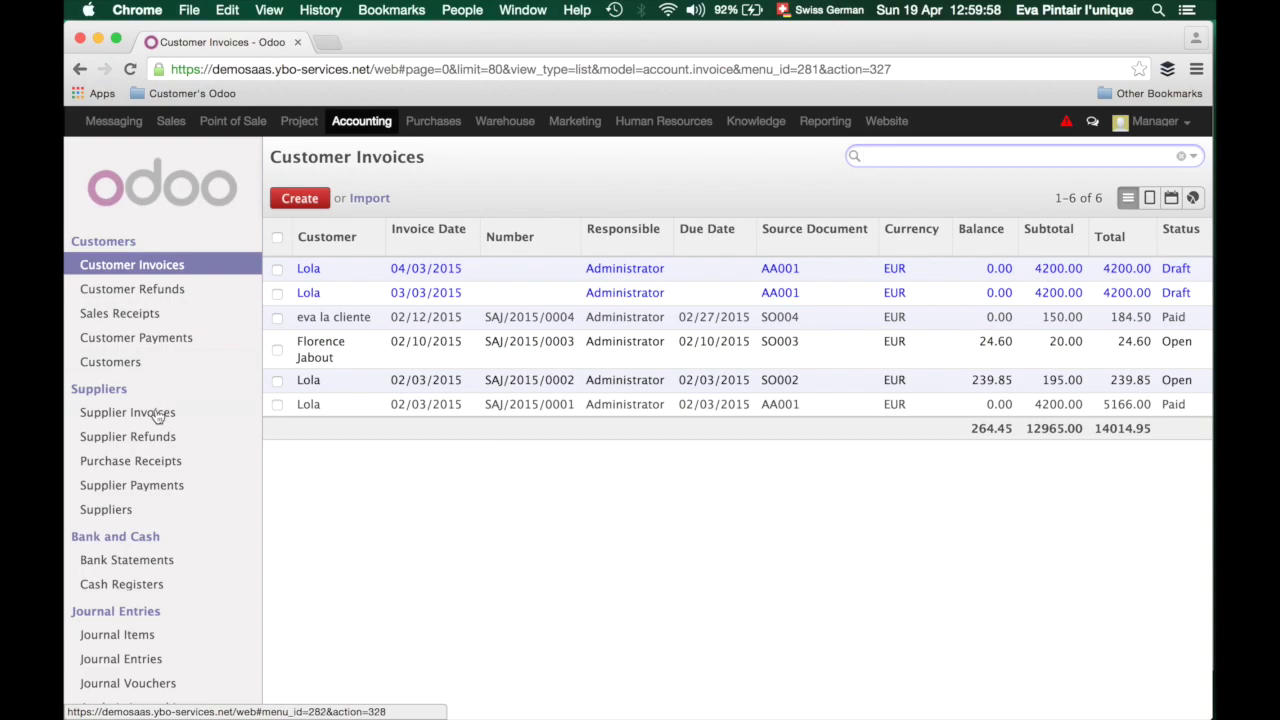
{"action": "scroll", "coordinate": [160, 418], "scroll_direction": "down", "scroll_amount": 3}
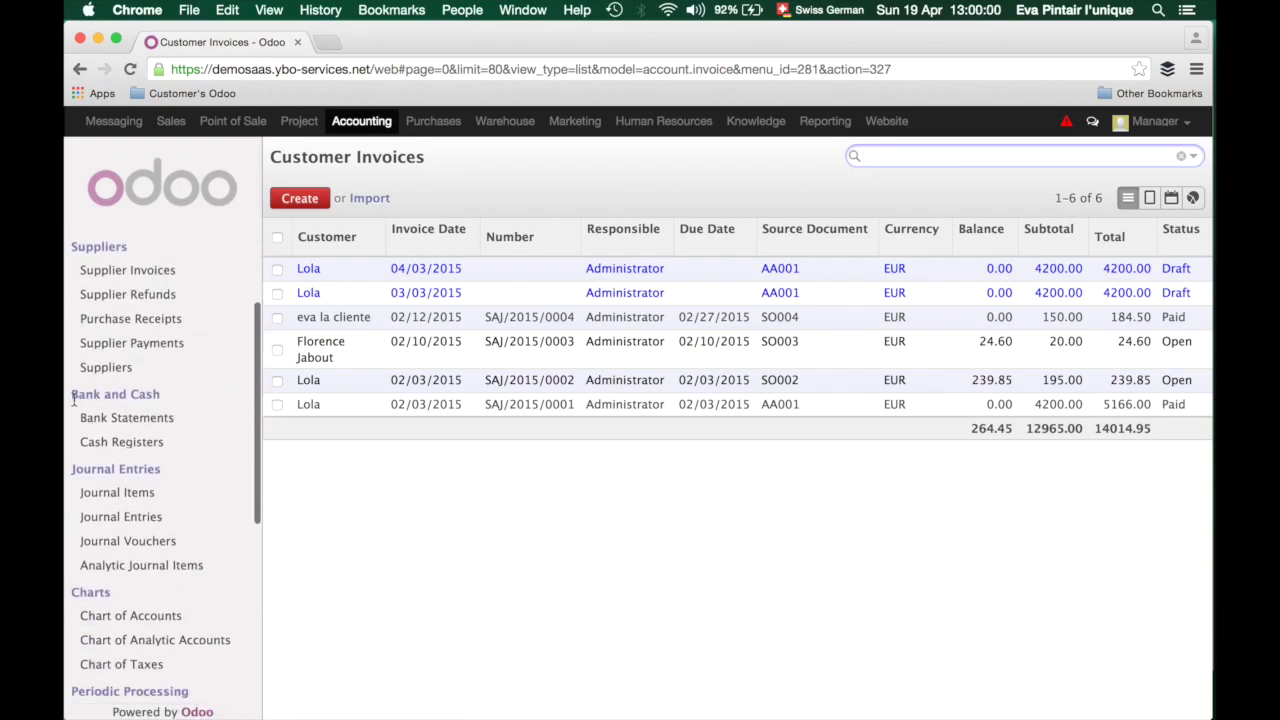
{"action": "left_click", "coordinate": [137, 423]}
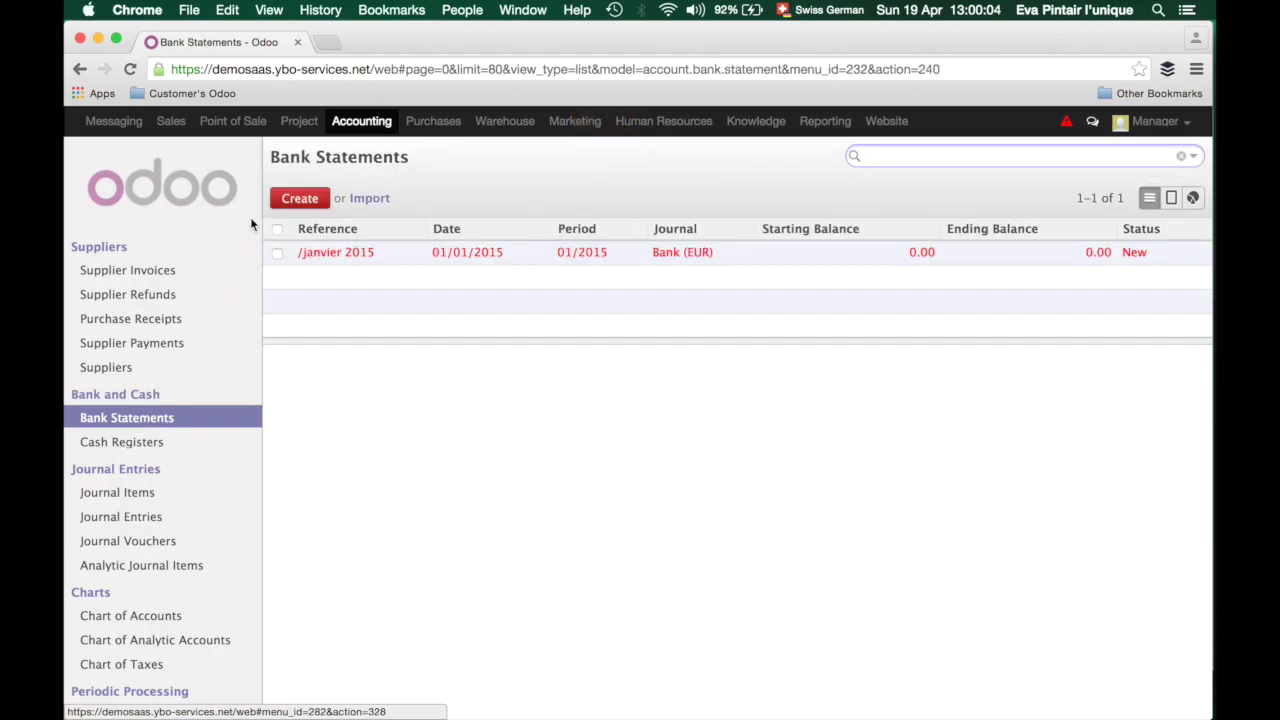
{"action": "left_click", "coordinate": [305, 199]}
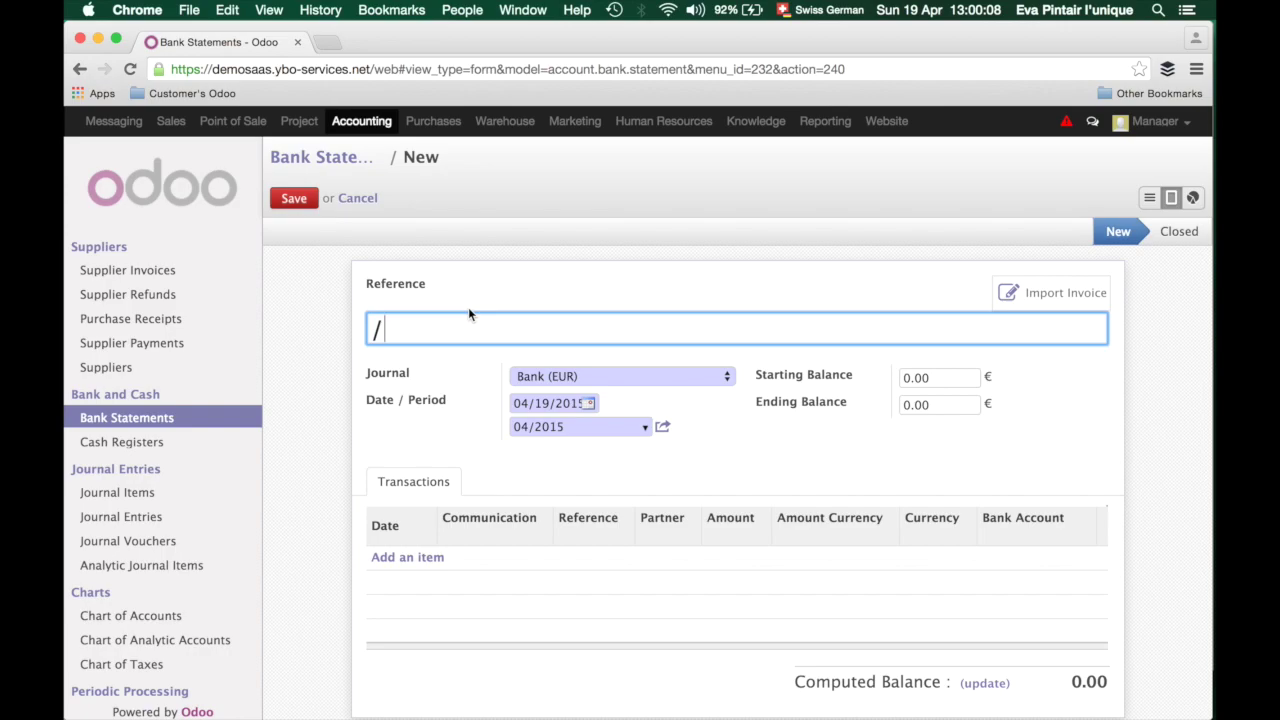
Step: Enter the statement reference "/February 2015 (14.01.2015 - 13.02.2015)" and keep Bank (EUR) as the journal
{"action": "type", "text": "February 201"}
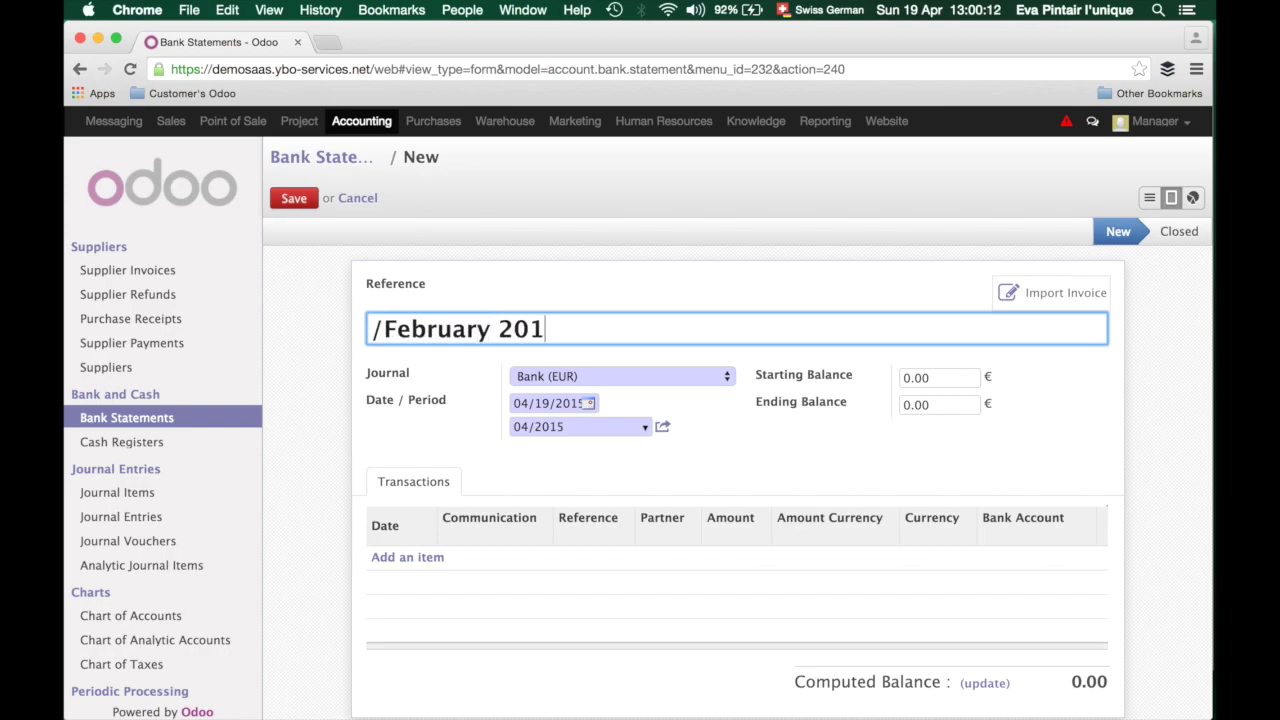
{"action": "type", "text": "5 (14.01.2"}
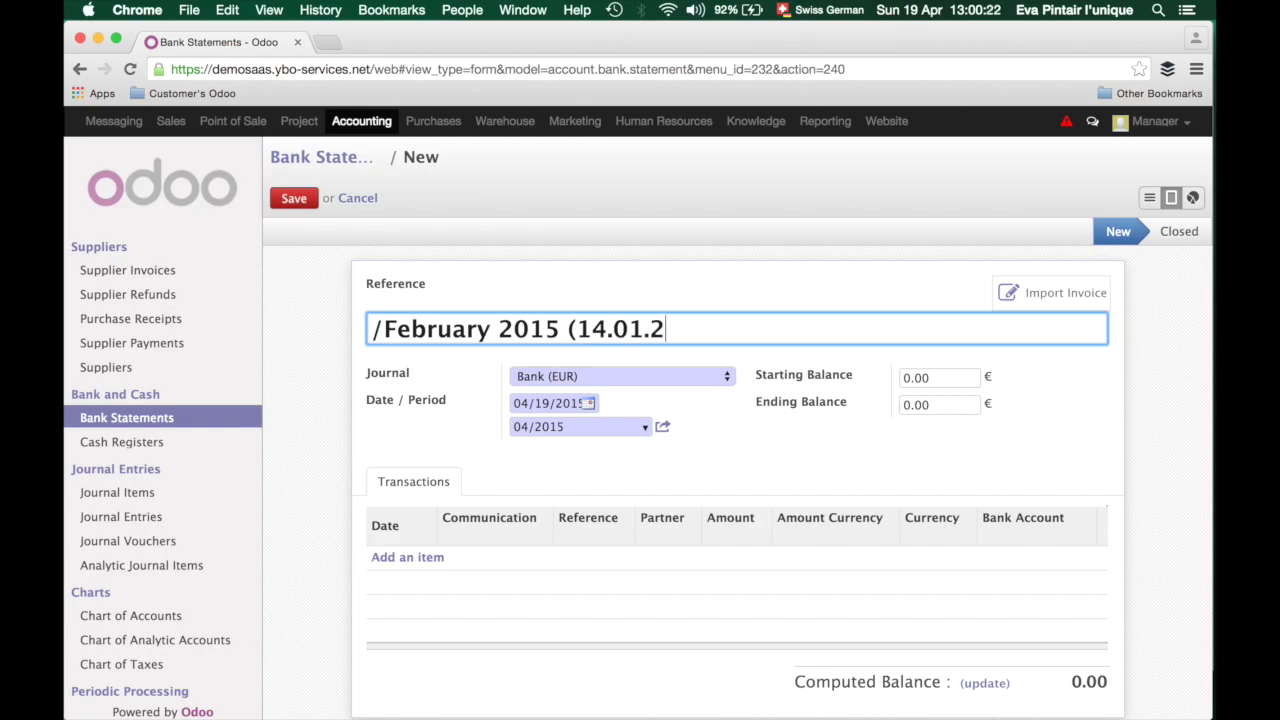
{"action": "type", "text": "015 - 1"}
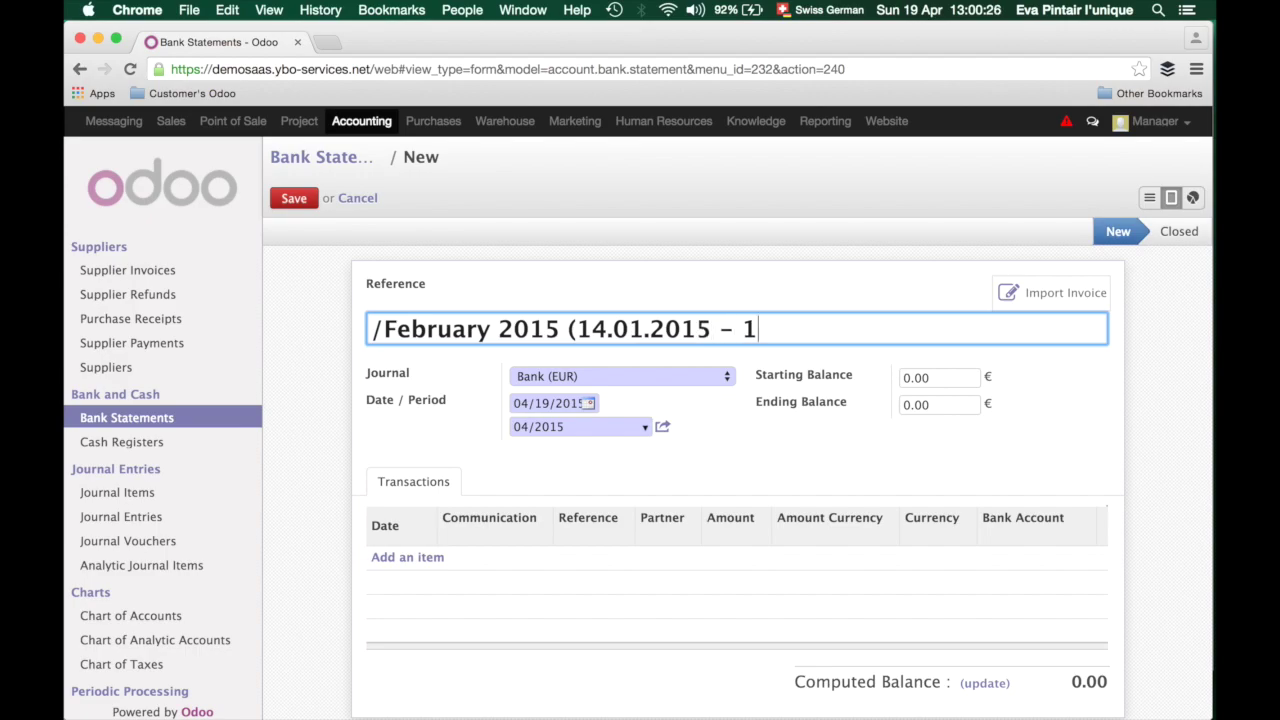
{"action": "type", "text": "3.02.2015"}
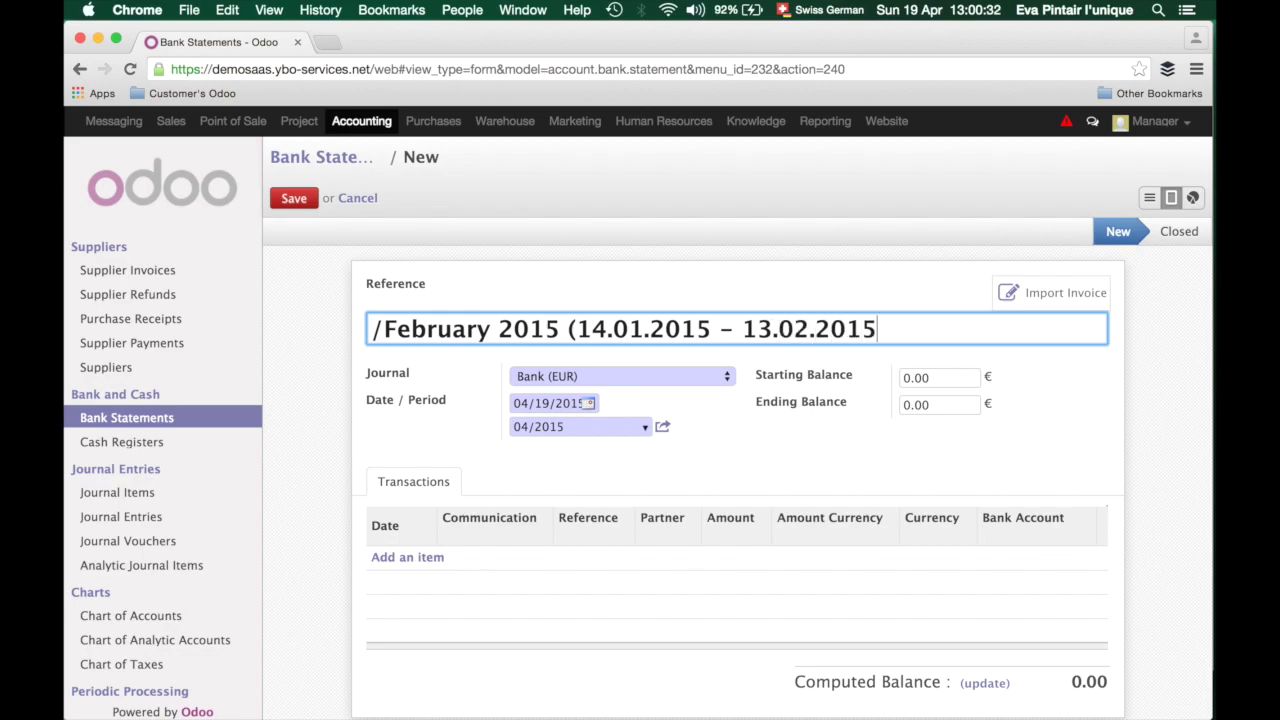
{"action": "type", "text": ")"}
{"action": "left_click", "coordinate": [724, 374]}
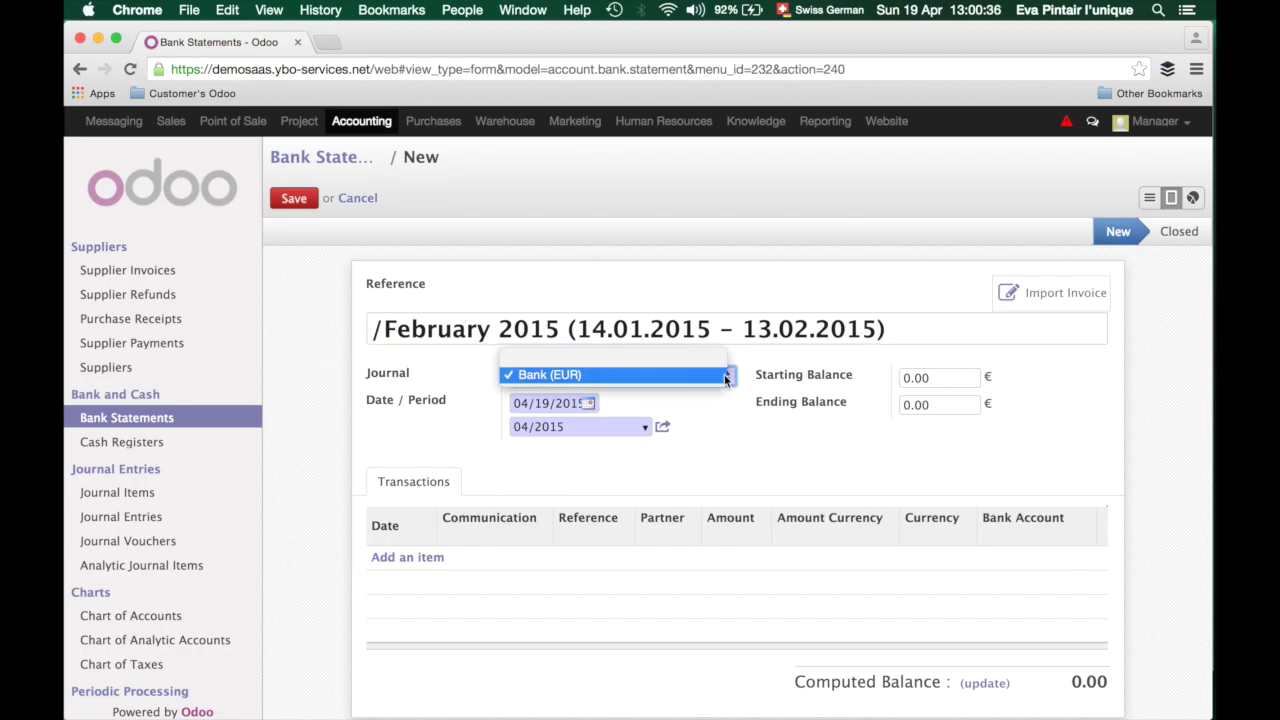
{"action": "left_click", "coordinate": [724, 374]}
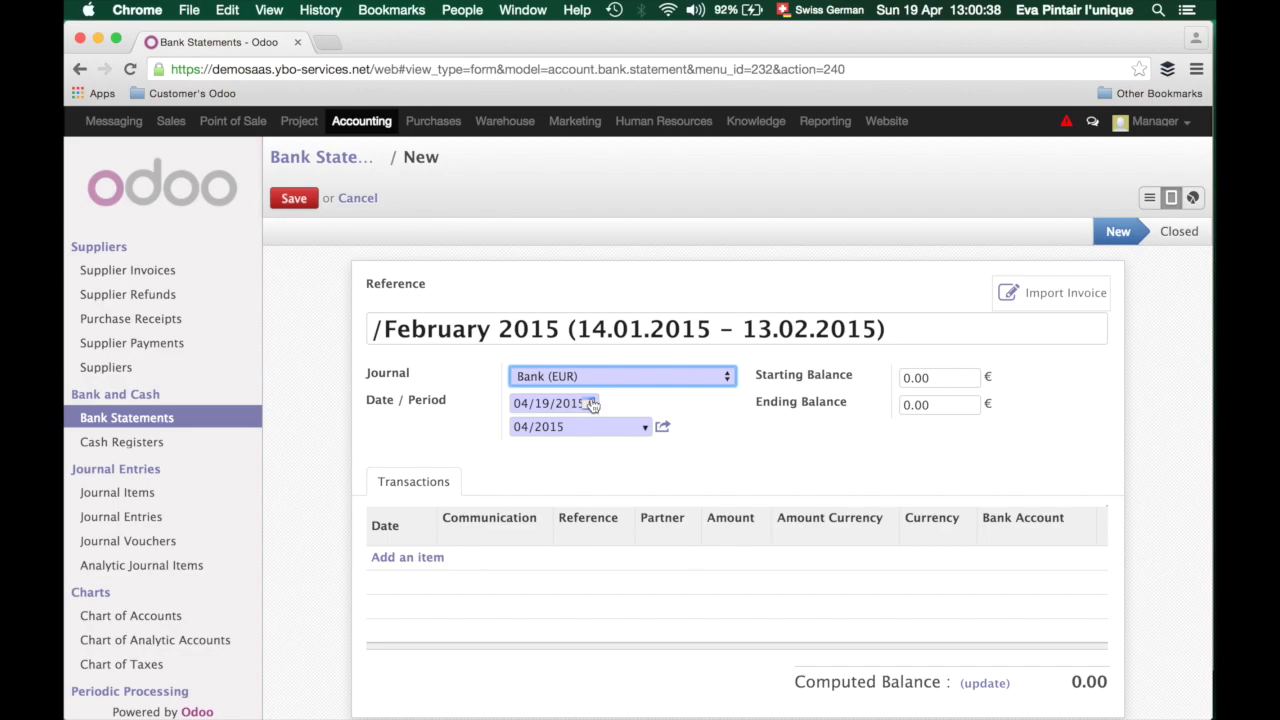
Step: Set the bank statement's starting balance to 245 €
{"action": "left_click", "coordinate": [939, 377]}
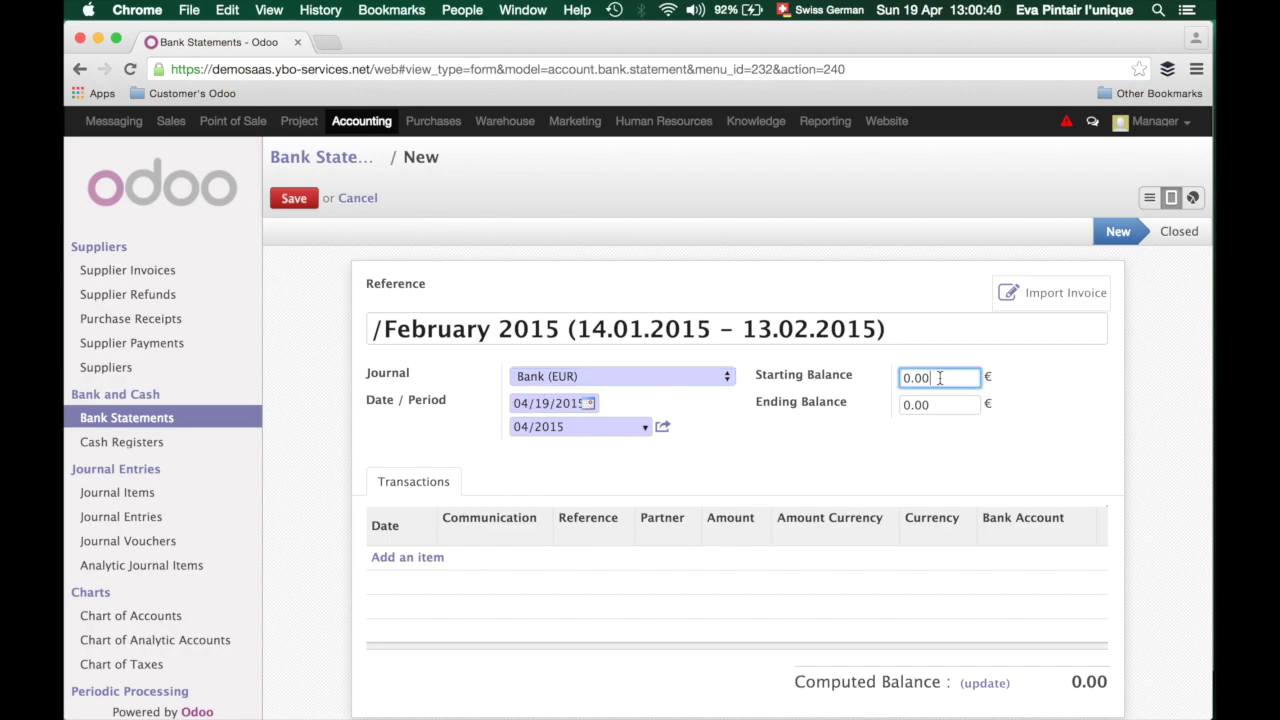
{"action": "key", "text": "BackSpace"}
{"action": "key", "text": "BackSpace"}
{"action": "key", "text": "BackSpace"}
{"action": "key", "text": "BackSpace"}
{"action": "type", "text": "245"}
Step: Set the statement date to 02/13/2015
{"action": "left_click", "coordinate": [590, 404]}
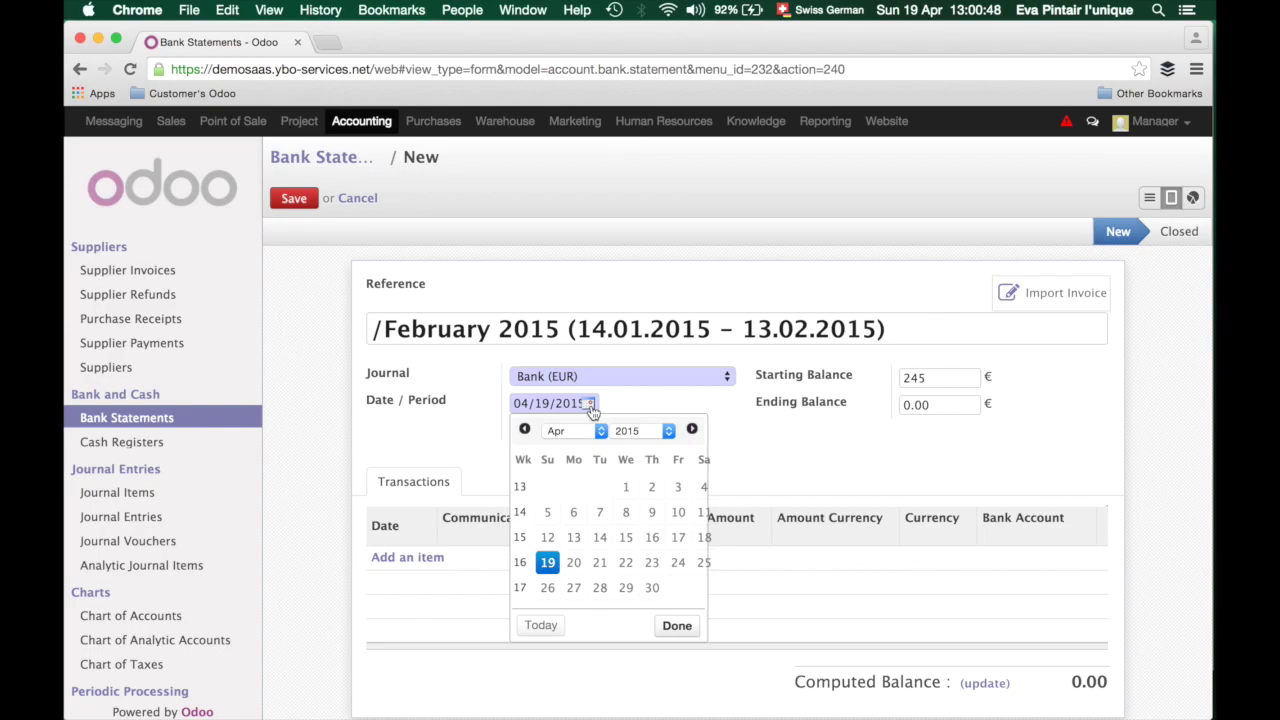
{"action": "left_click", "coordinate": [524, 429]}
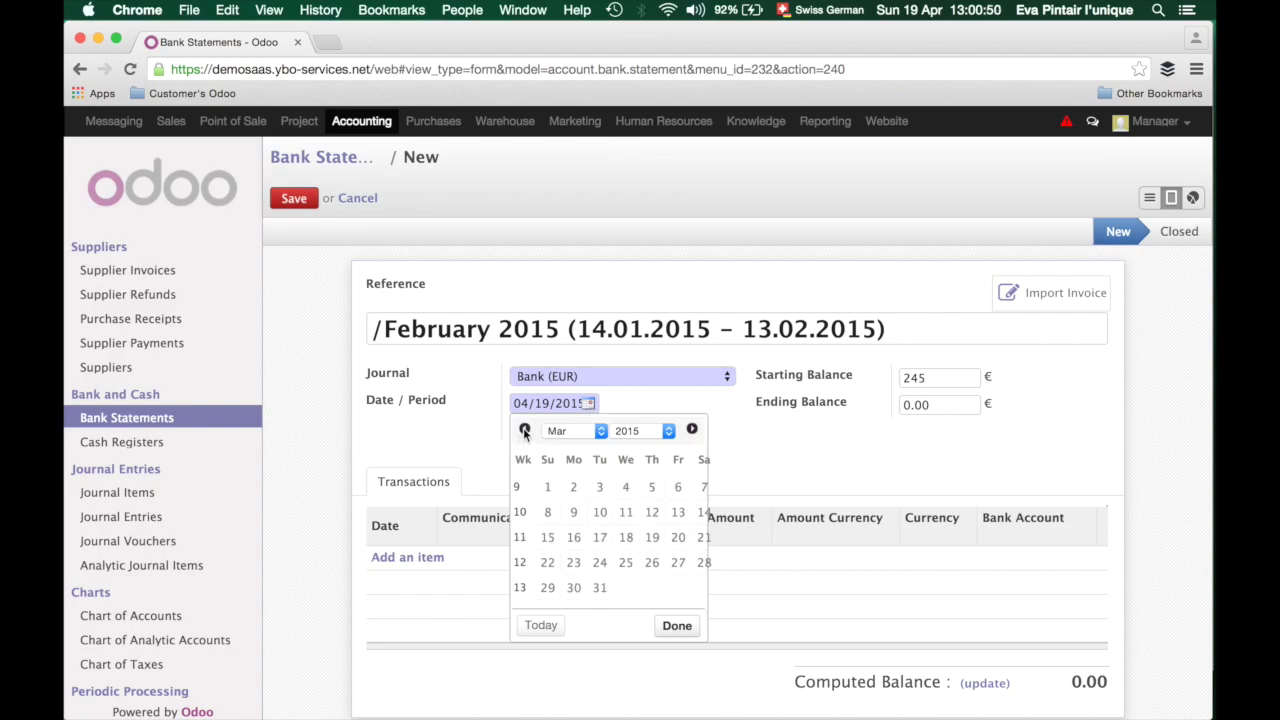
{"action": "left_click", "coordinate": [524, 429]}
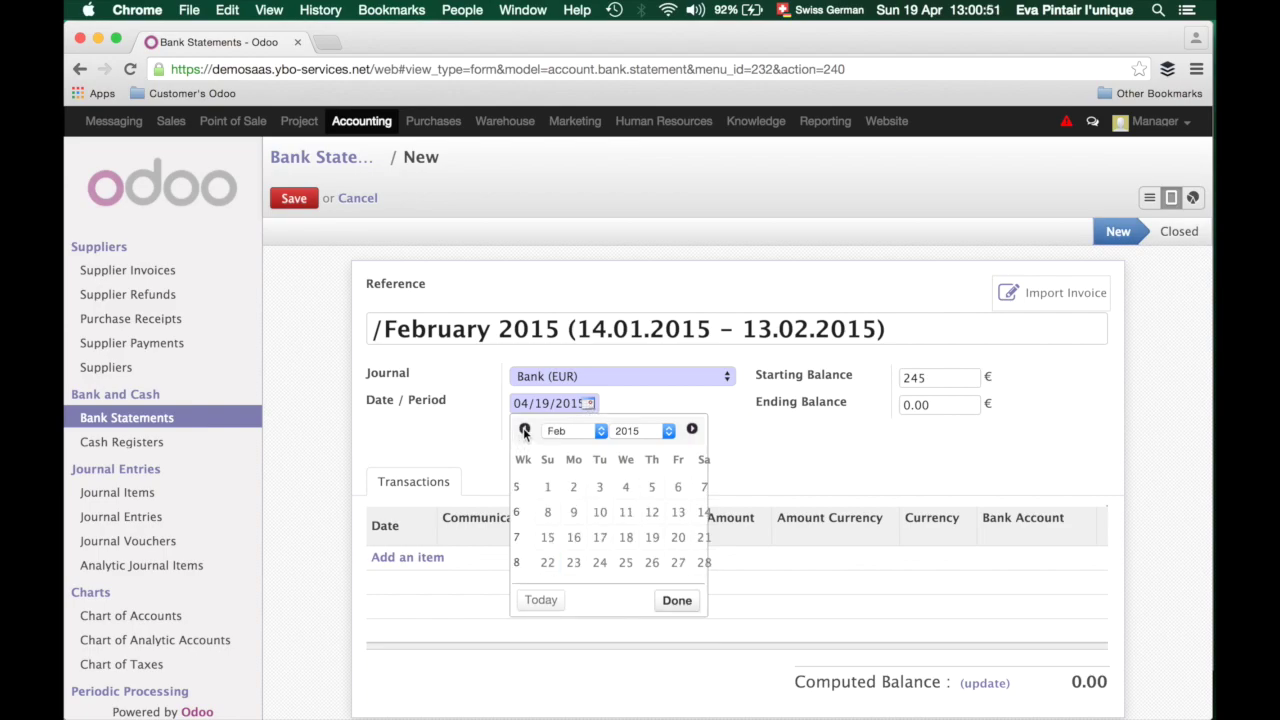
{"action": "left_click", "coordinate": [680, 513]}
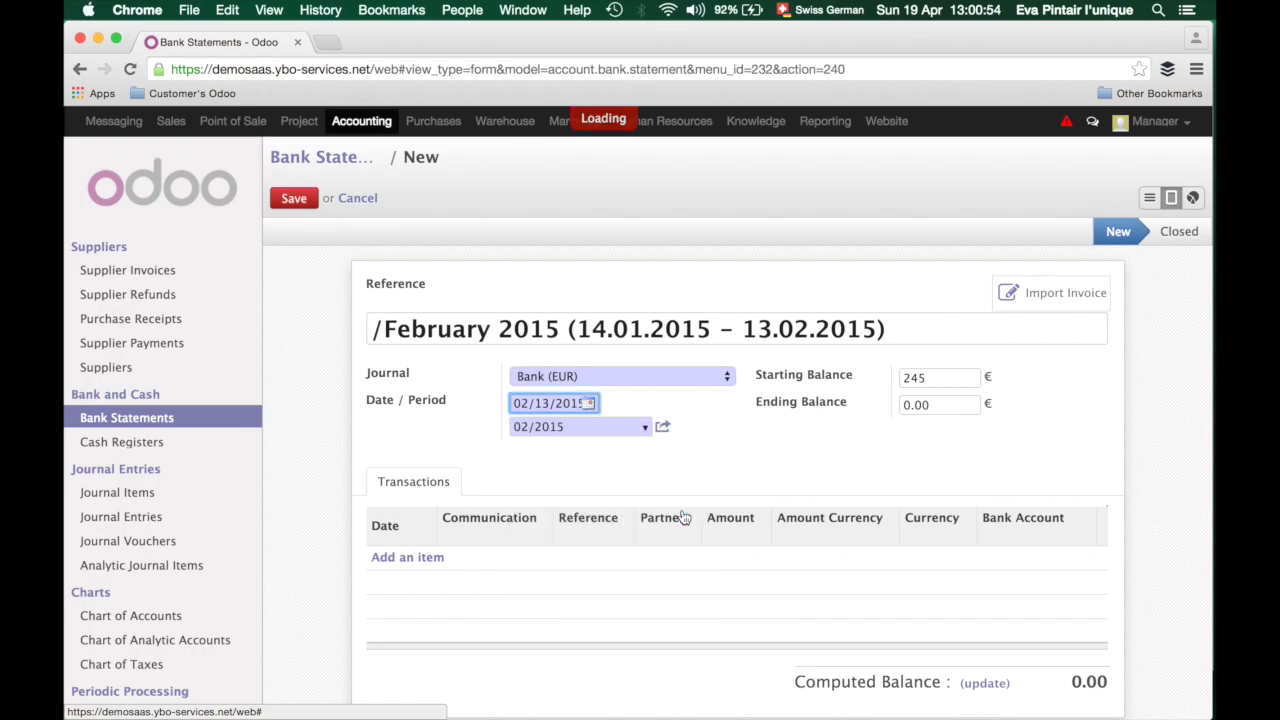
Step: Set the ending balance to -987 € and save the bank statement
{"action": "left_click", "coordinate": [949, 403]}
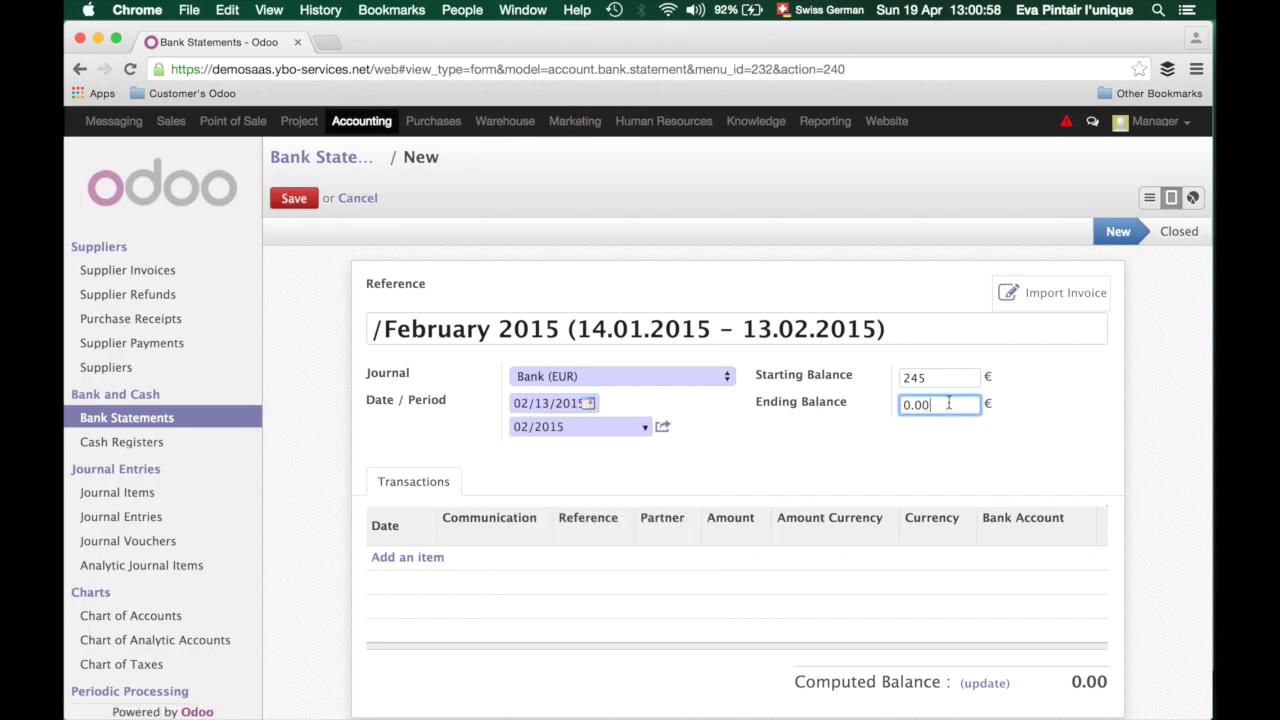
{"action": "double_click", "coordinate": [949, 403]}
{"action": "type", "text": "-987"}
{"action": "scroll", "coordinate": [766, 449], "scroll_direction": "down", "scroll_amount": 1}
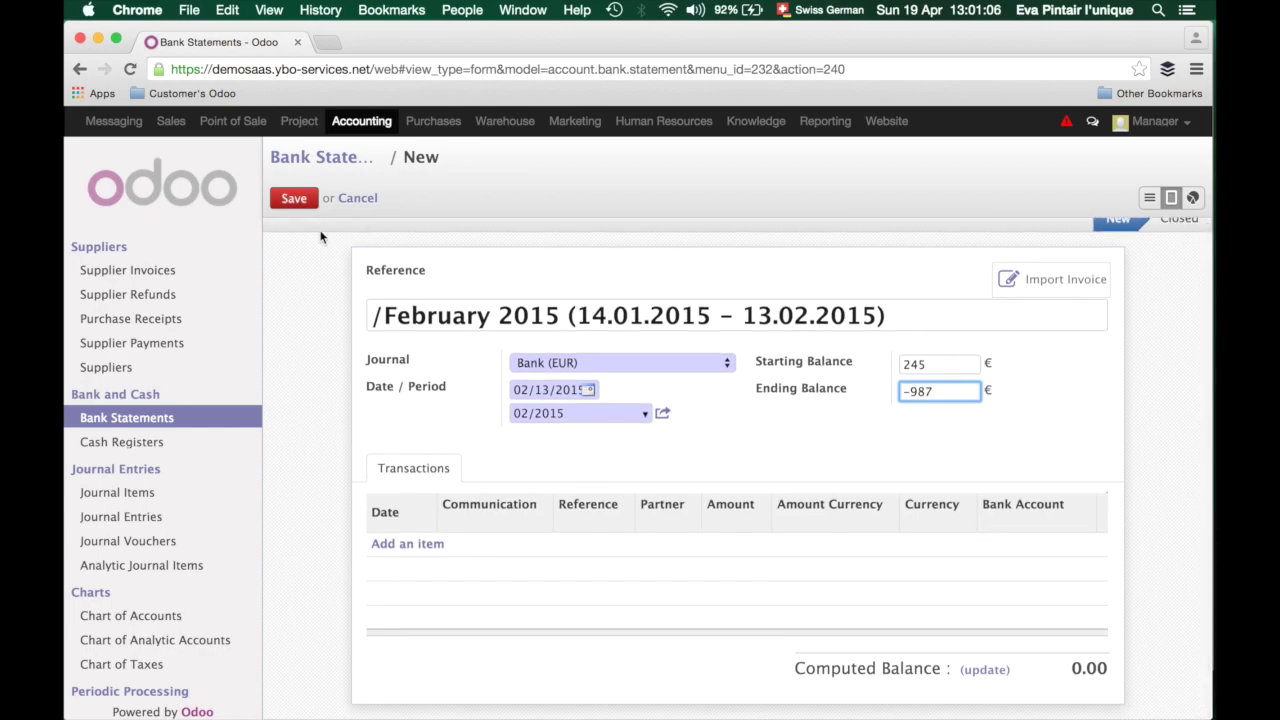
{"action": "left_click", "coordinate": [295, 199]}
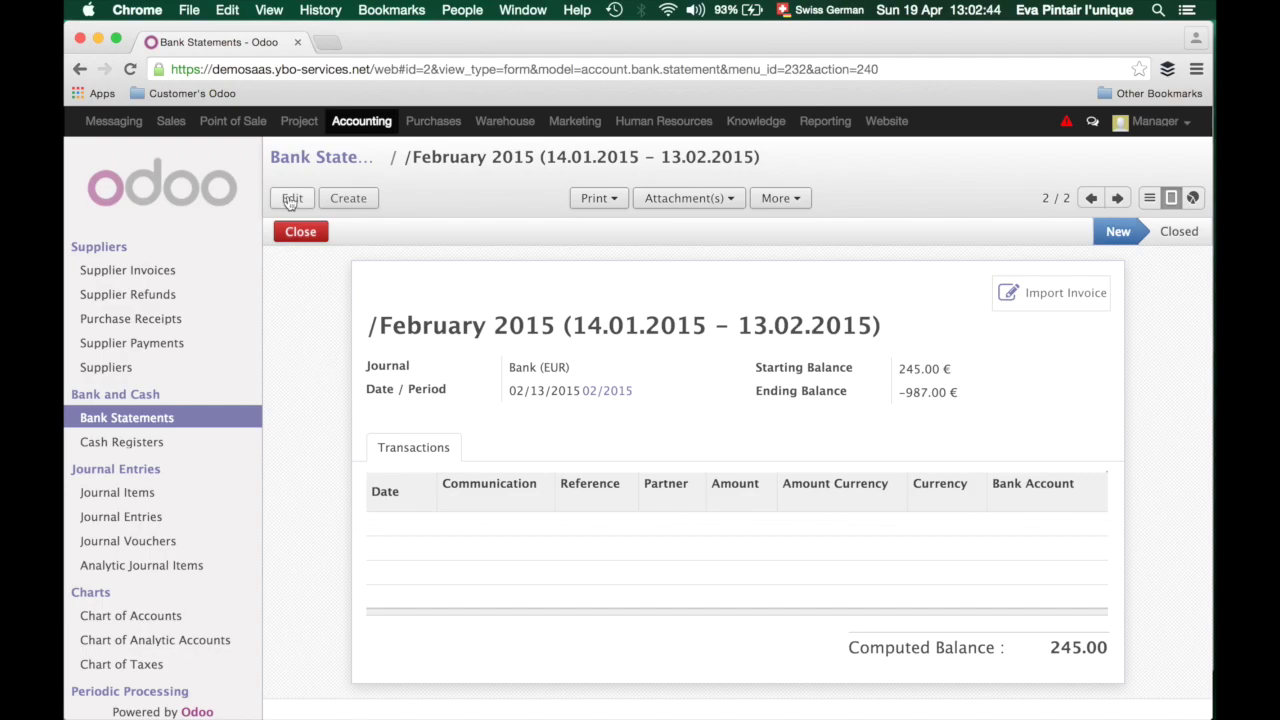
Step: Edit the statement and add a transaction dated 15.01.2015, with "Payment" followed by the customer's name as its communication
{"action": "left_click", "coordinate": [290, 200]}
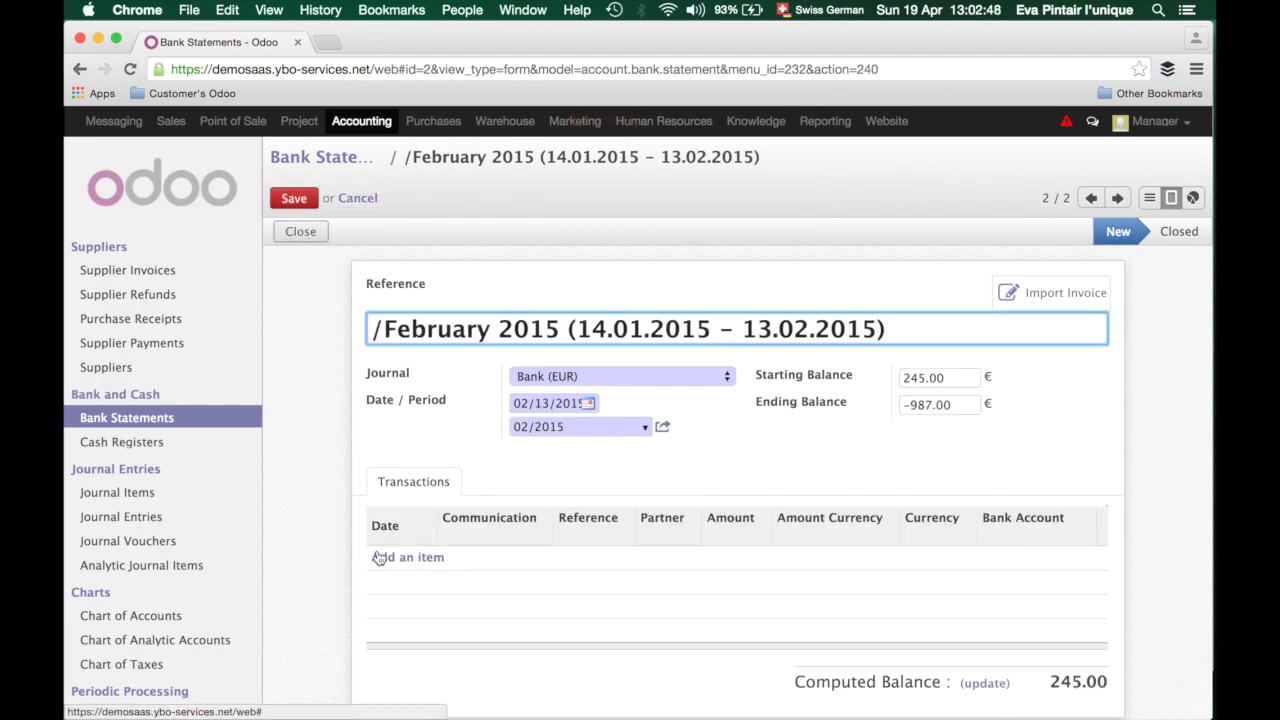
{"action": "left_click", "coordinate": [405, 557]}
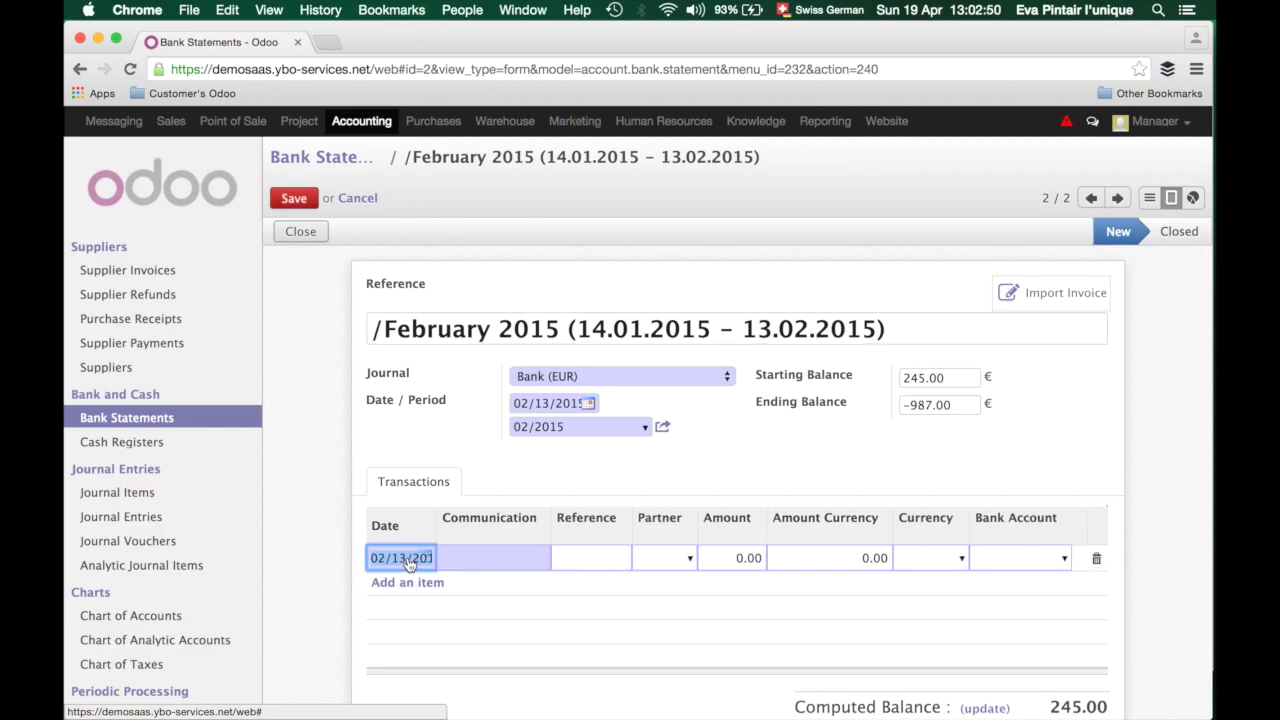
{"action": "key", "text": "BackSpace"}
{"action": "type", "text": "15.01."}
{"action": "key", "text": "Tab"}
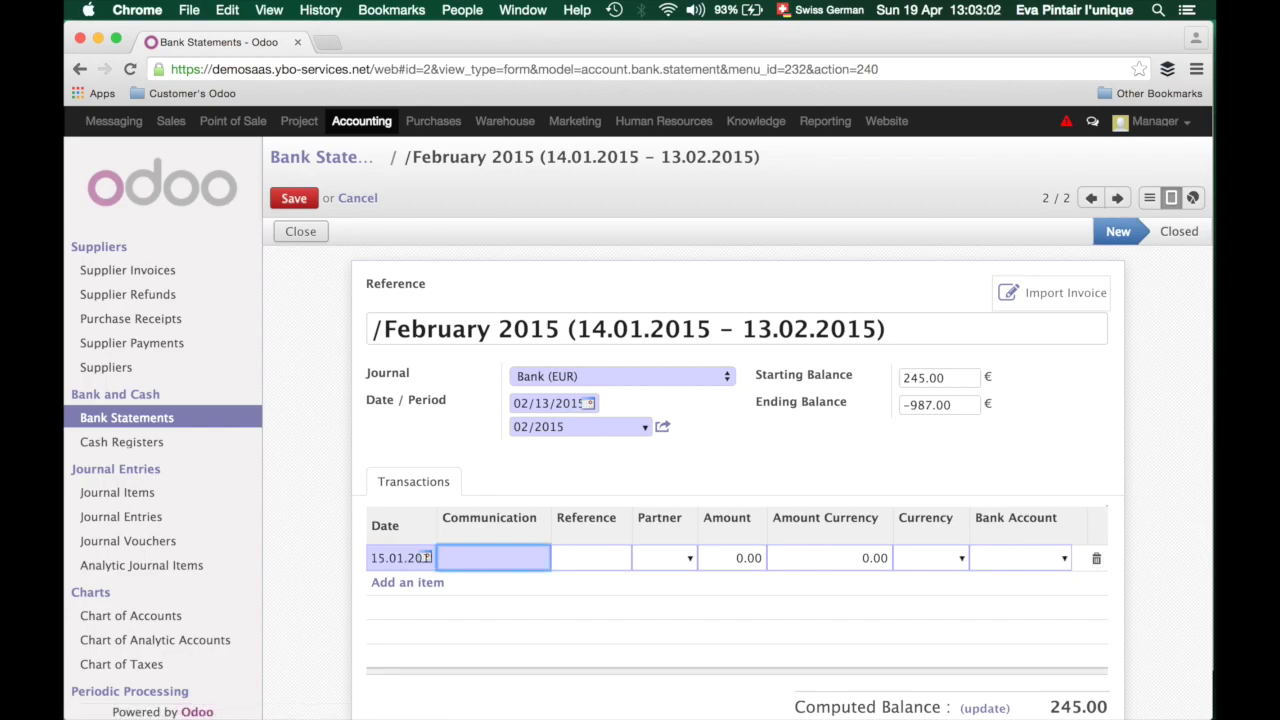
{"action": "type", "text": "Payment Lola"}
{"action": "key", "text": "Tab"}
{"action": "key", "text": "Tab"}
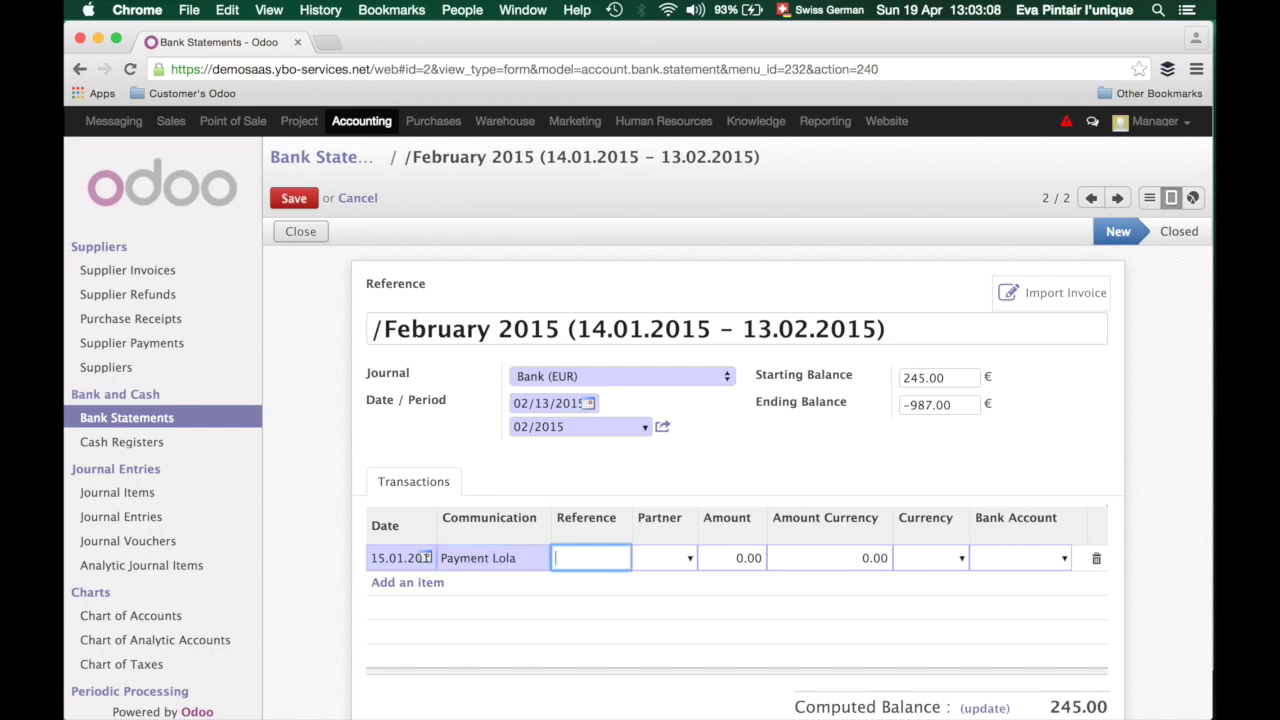
Step: Select the paying customer as the first transaction's partner and set its amount to 678
{"action": "type", "text": "lo"}
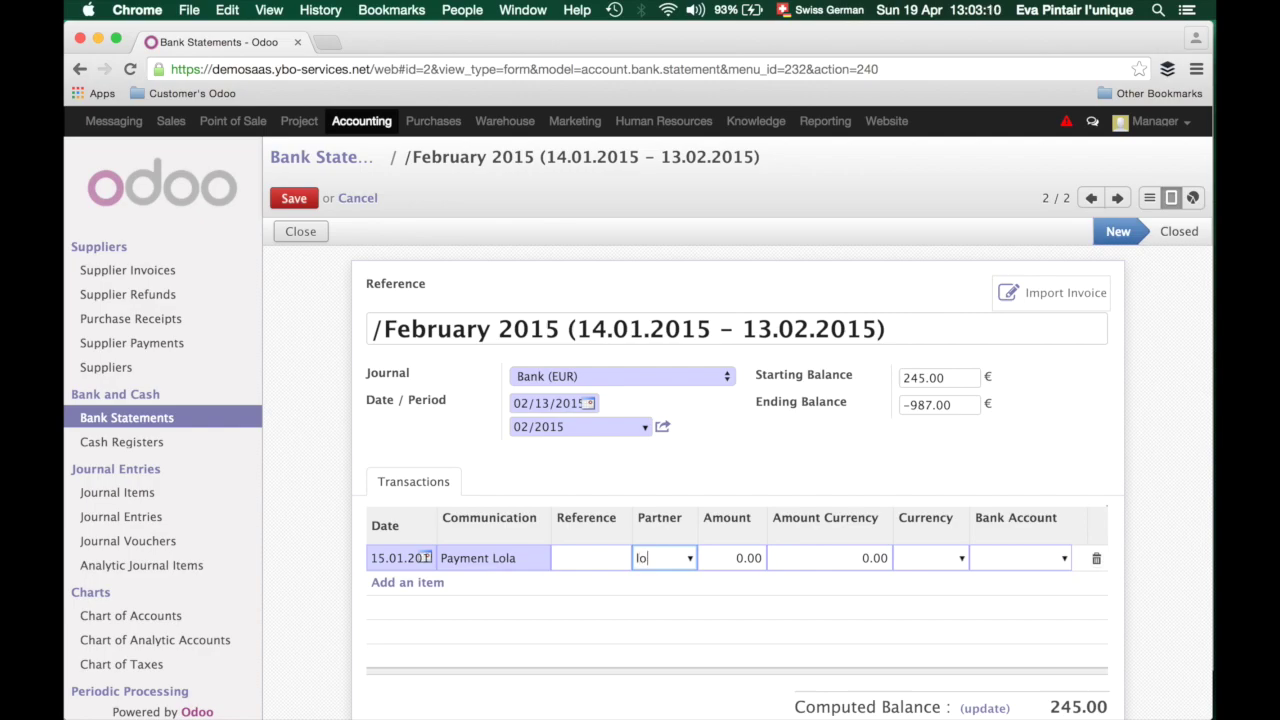
{"action": "key", "text": "Down"}
{"action": "key", "text": "Down"}
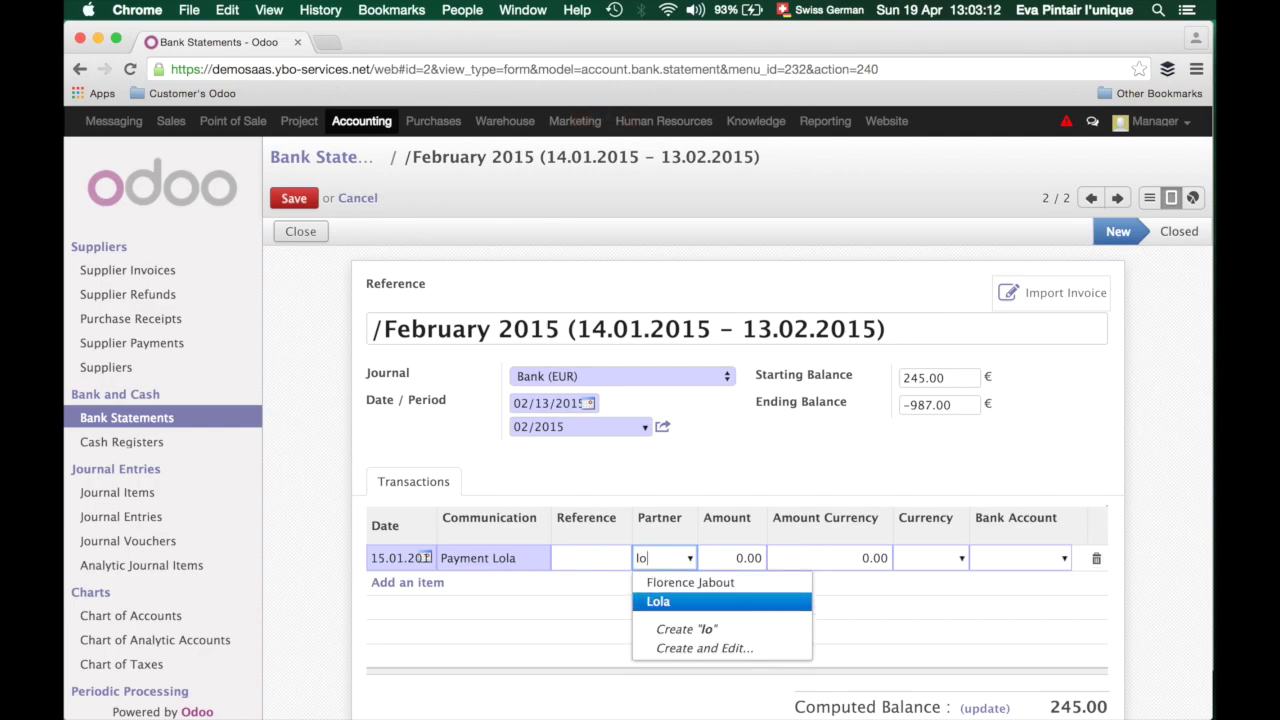
{"action": "key", "text": "Return"}
{"action": "key", "text": "Tab"}
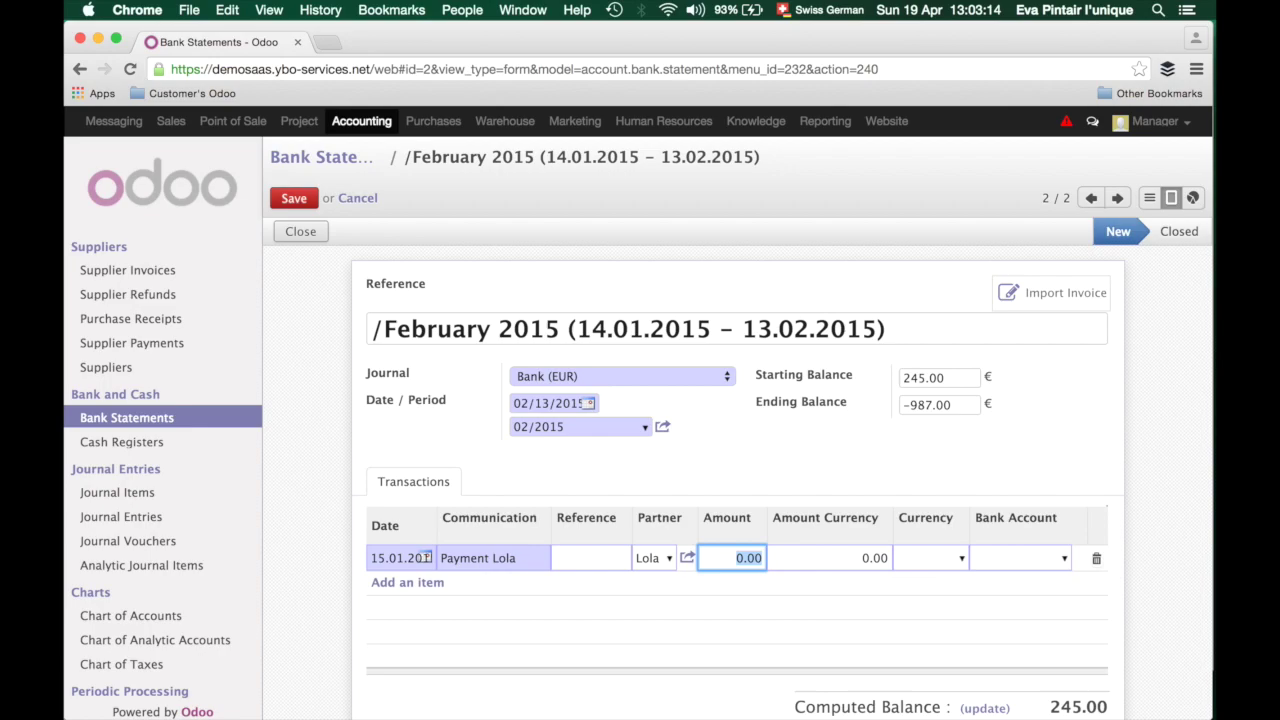
{"action": "type", "text": "678"}
Step: Add a second transaction dated 23.01.2015 with the communication "Payment Rent", leaving its reference and partner empty
{"action": "left_click", "coordinate": [418, 590]}
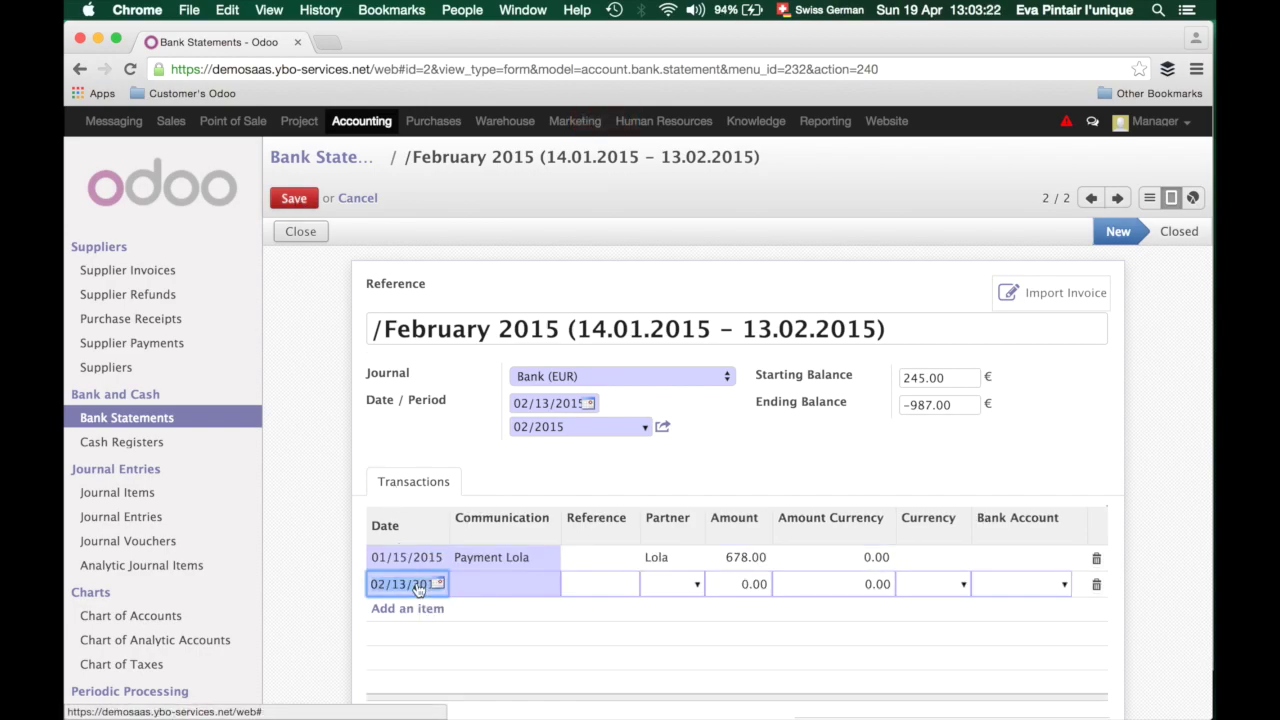
{"action": "scroll", "coordinate": [418, 590], "scroll_direction": "down", "scroll_amount": 2}
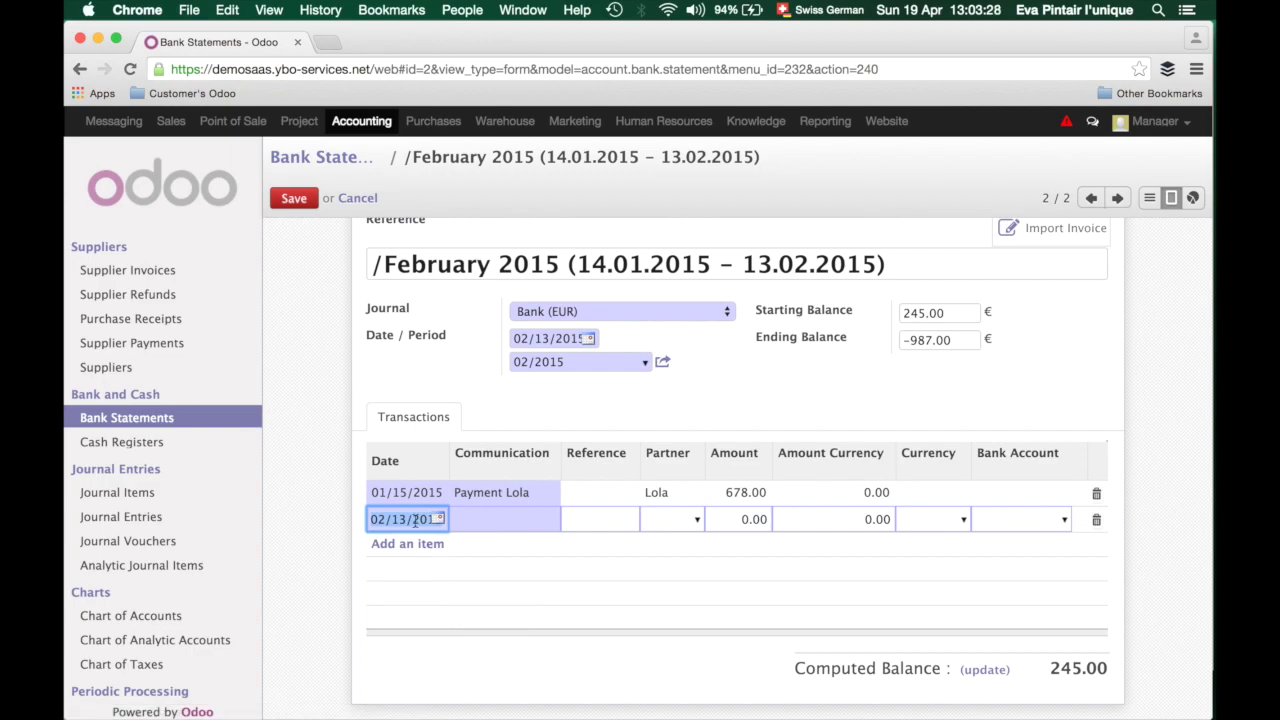
{"action": "type", "text": "23."}
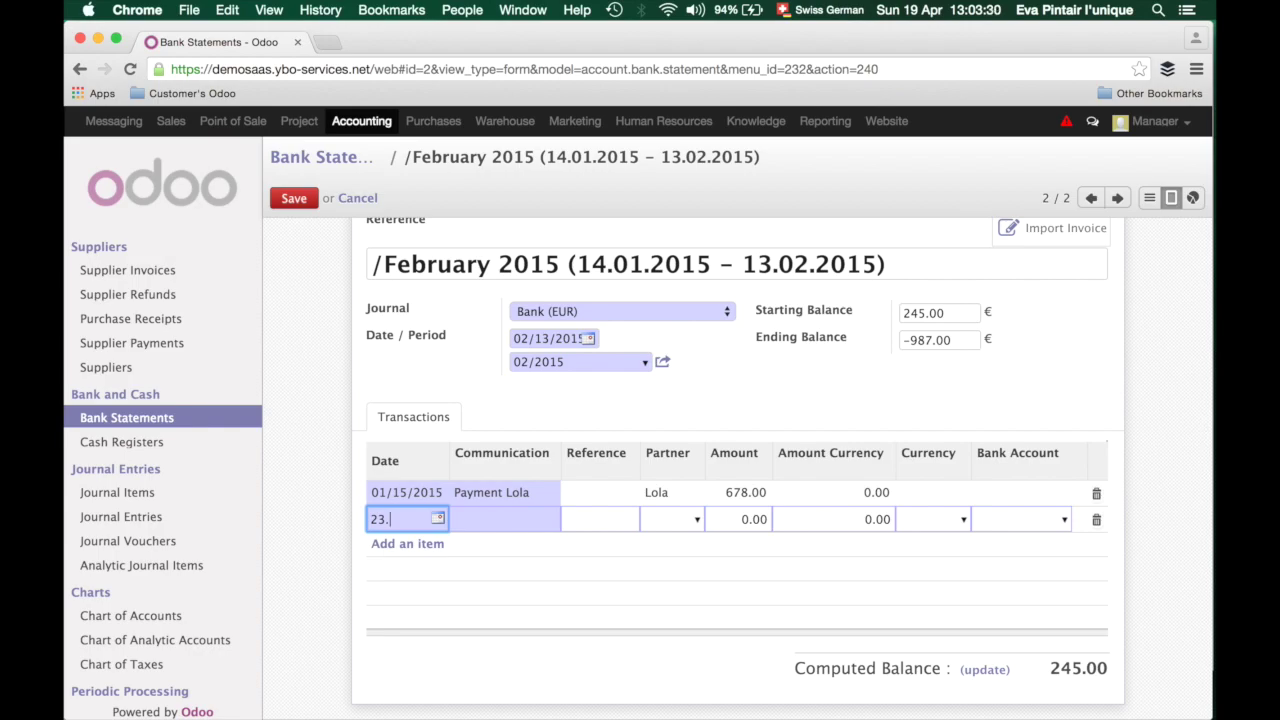
{"action": "type", "text": "01.201"}
{"action": "left_click", "coordinate": [505, 519]}
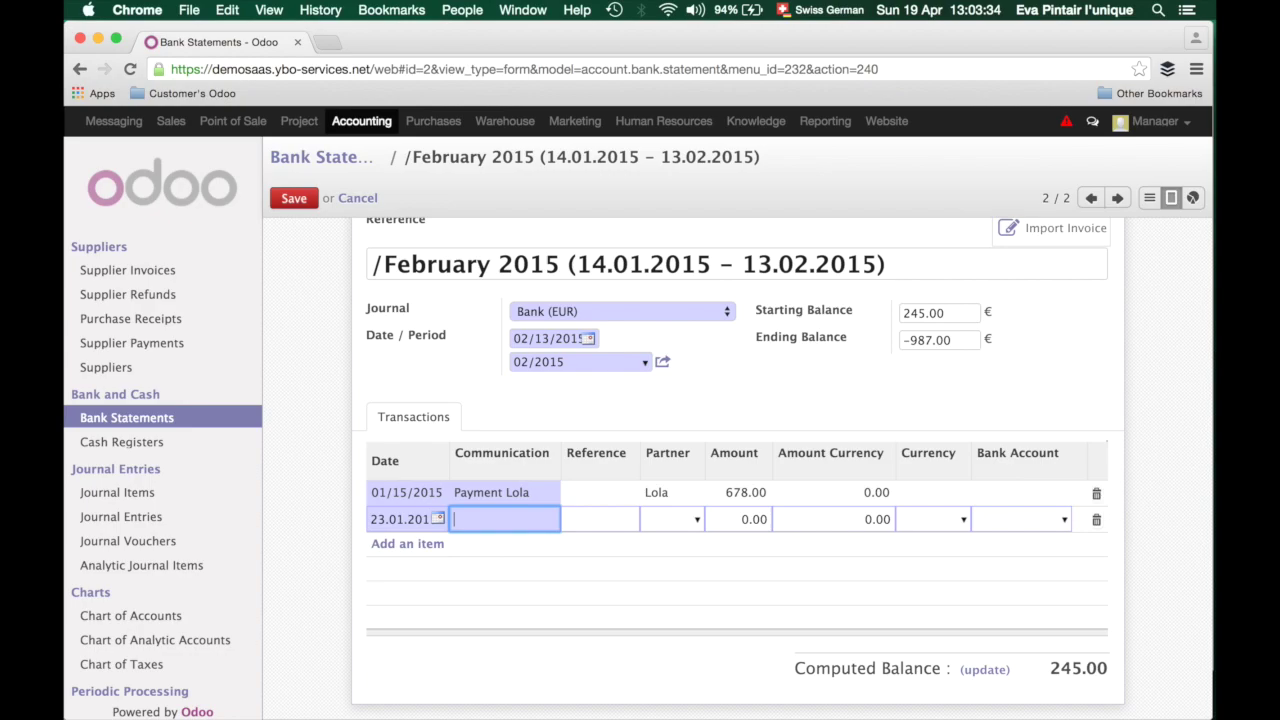
{"action": "type", "text": "P"}
{"action": "type", "text": "ayment l"}
{"action": "type", "text": "o"}
{"action": "type", "text": "Re"}
{"action": "type", "text": "nt"}
{"action": "key", "text": "Tab"}
{"action": "key", "text": "Tab"}
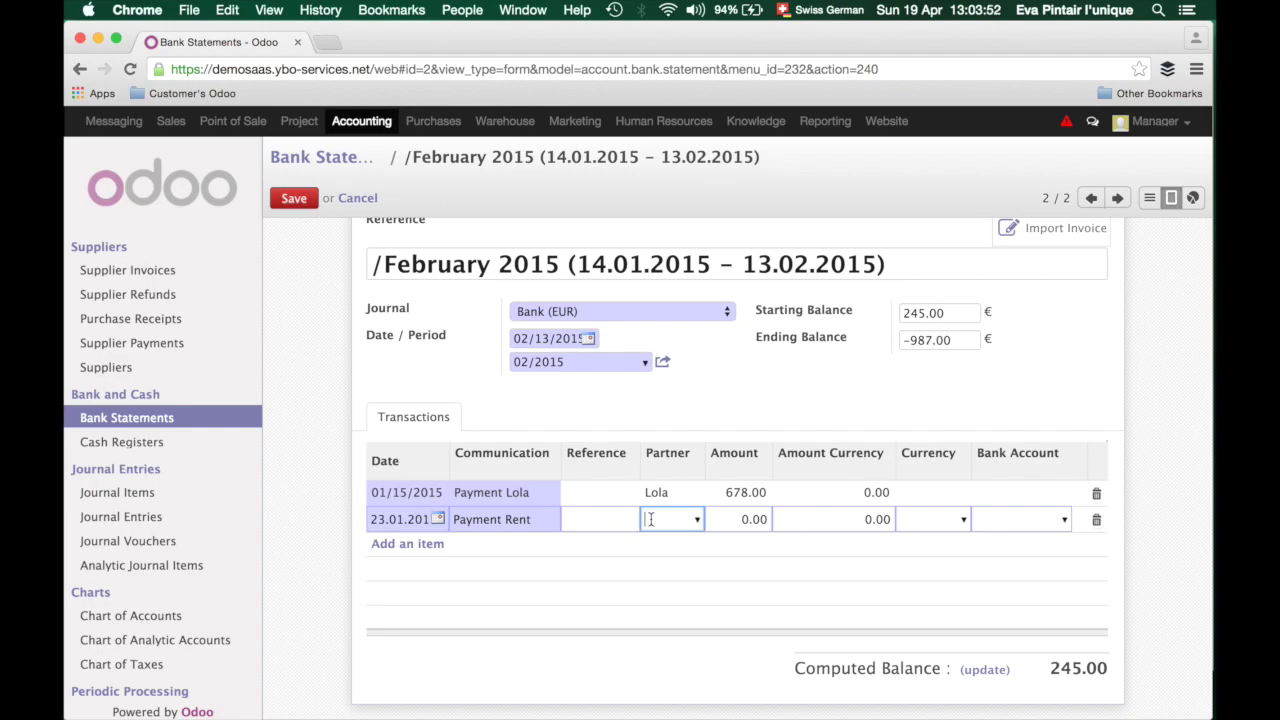
Step: Set the rent transaction's amount to -1599 and save the bank statement
{"action": "left_click", "coordinate": [739, 522]}
{"action": "type", "text": "-"}
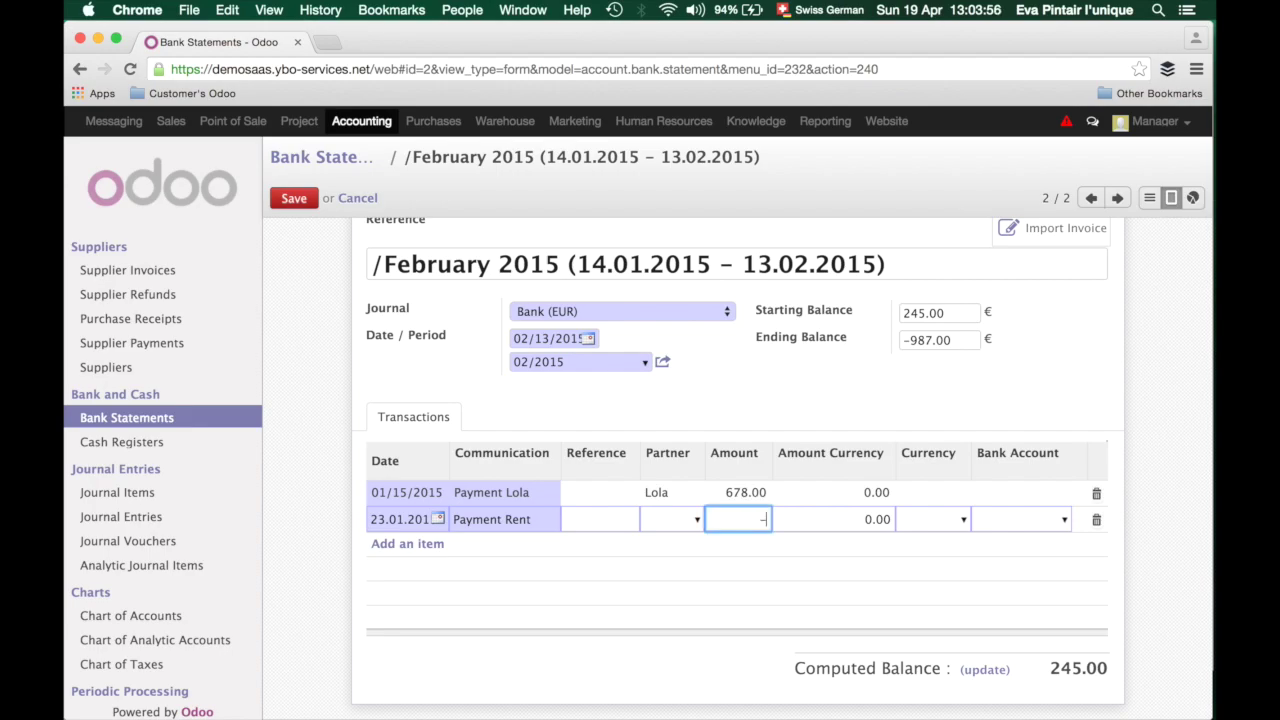
{"action": "type", "text": "1599"}
{"action": "left_click", "coordinate": [295, 199]}
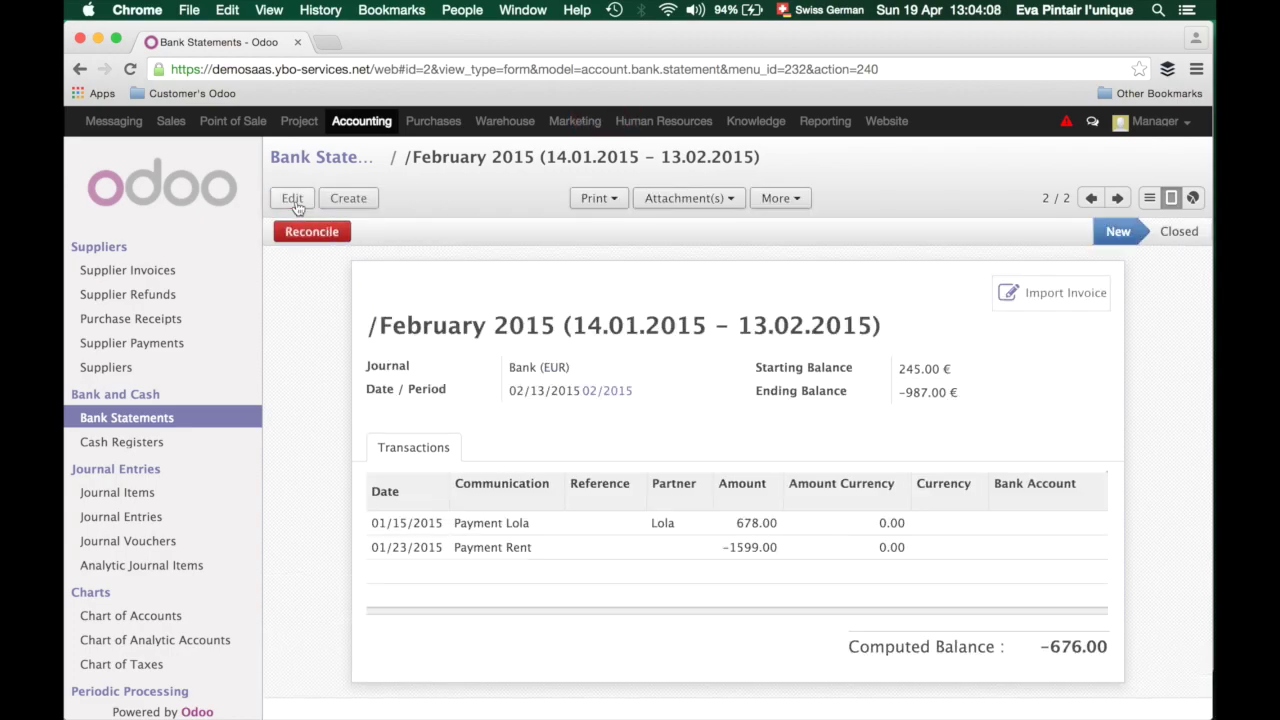
Step: Compare the statement's computed balance with its entered ending balance
{"action": "left_click", "coordinate": [850, 650]}
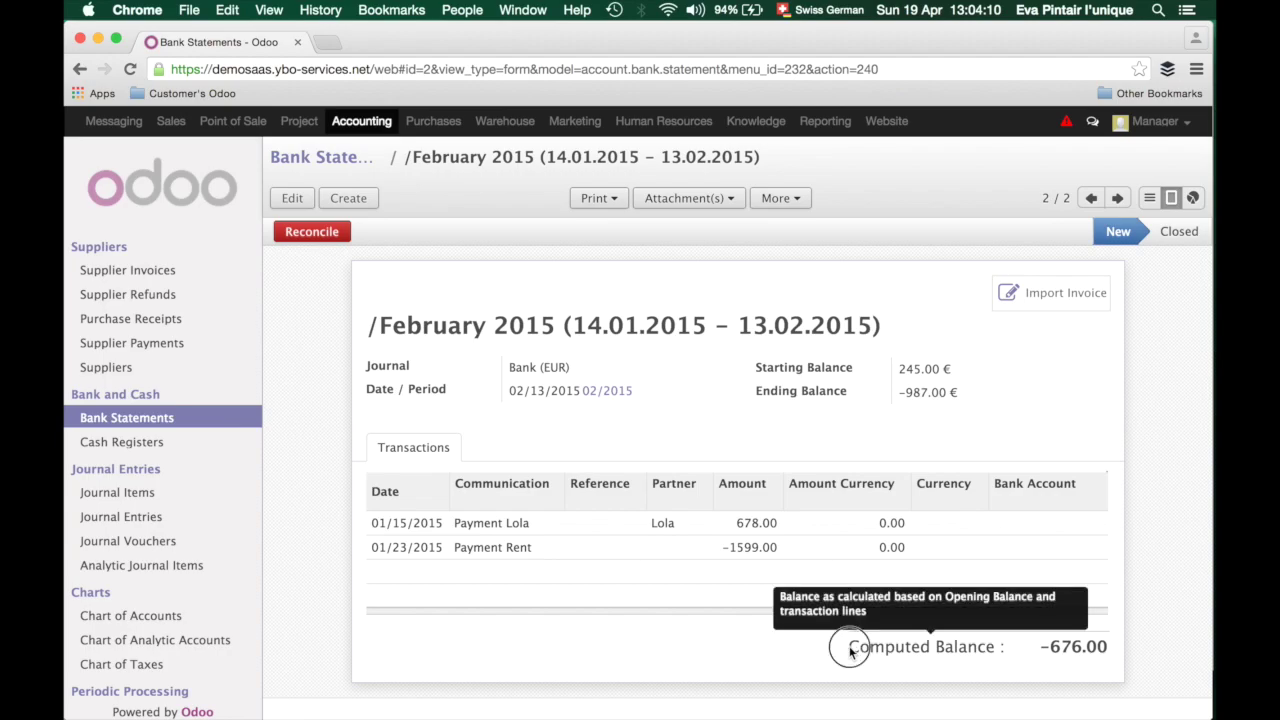
{"action": "left_click_drag", "start_coordinate": [850, 650], "coordinate": [1105, 650]}
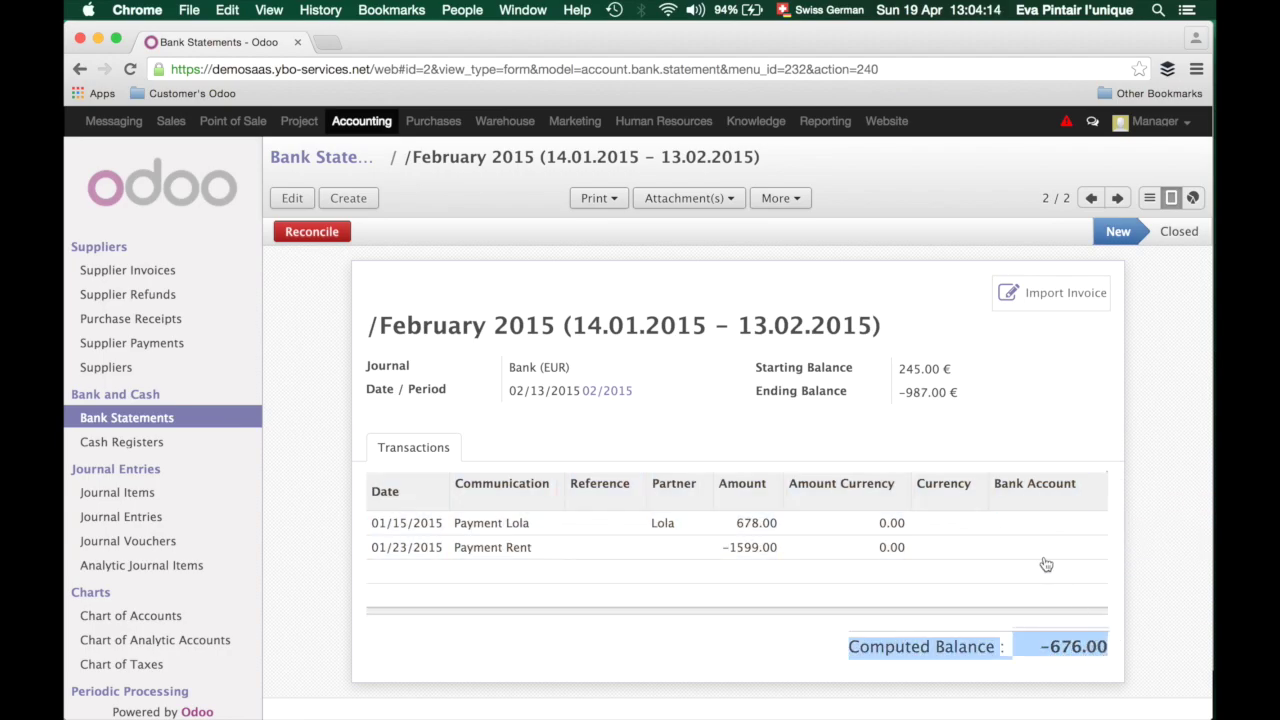
{"action": "left_click", "coordinate": [913, 395]}
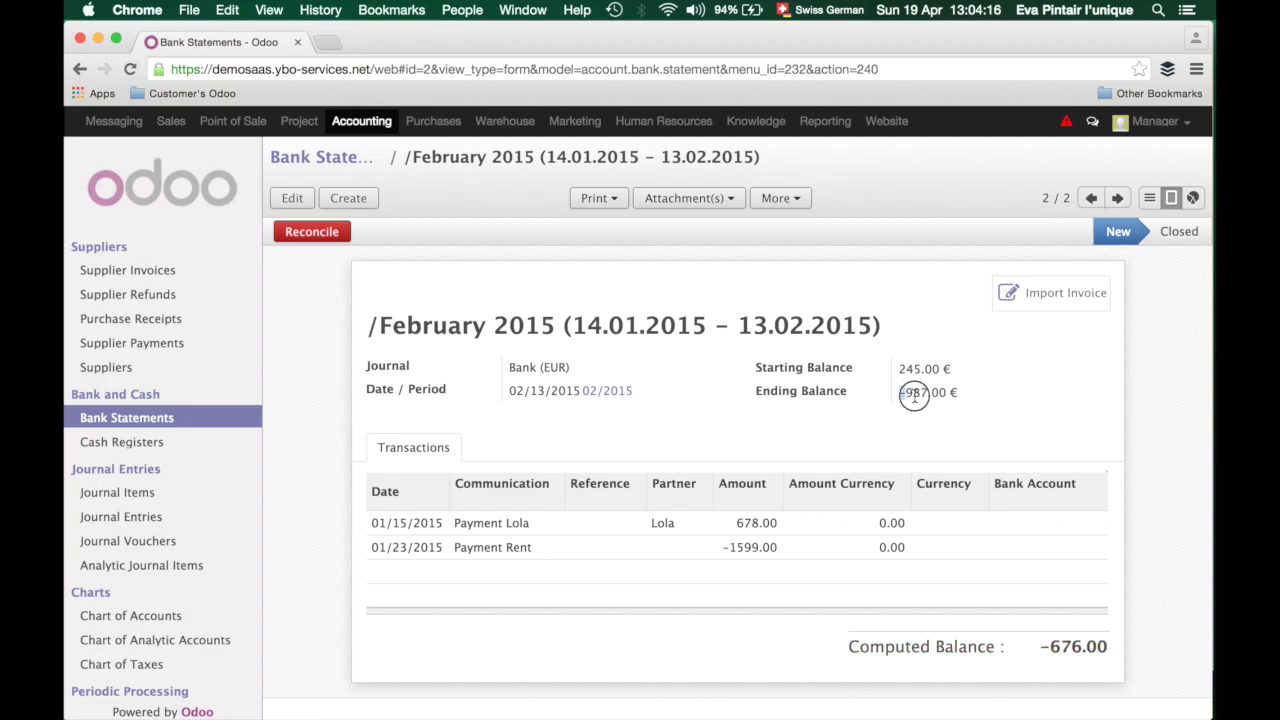
Step: Edit the February 2015 statement and add a third transaction dated 02/01/2015, with "Payment" plus the supplier's name as communication and no reference
{"action": "left_click_drag", "start_coordinate": [913, 395], "coordinate": [946, 397]}
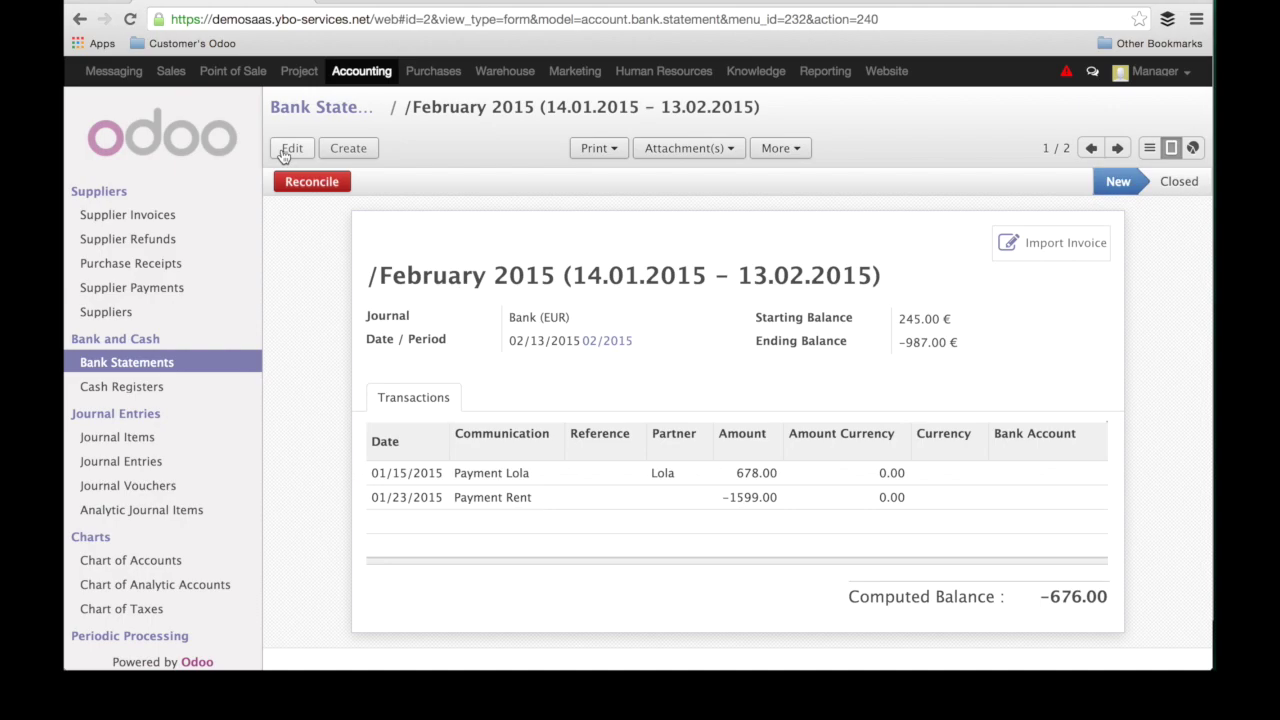
{"action": "left_click", "coordinate": [290, 149]}
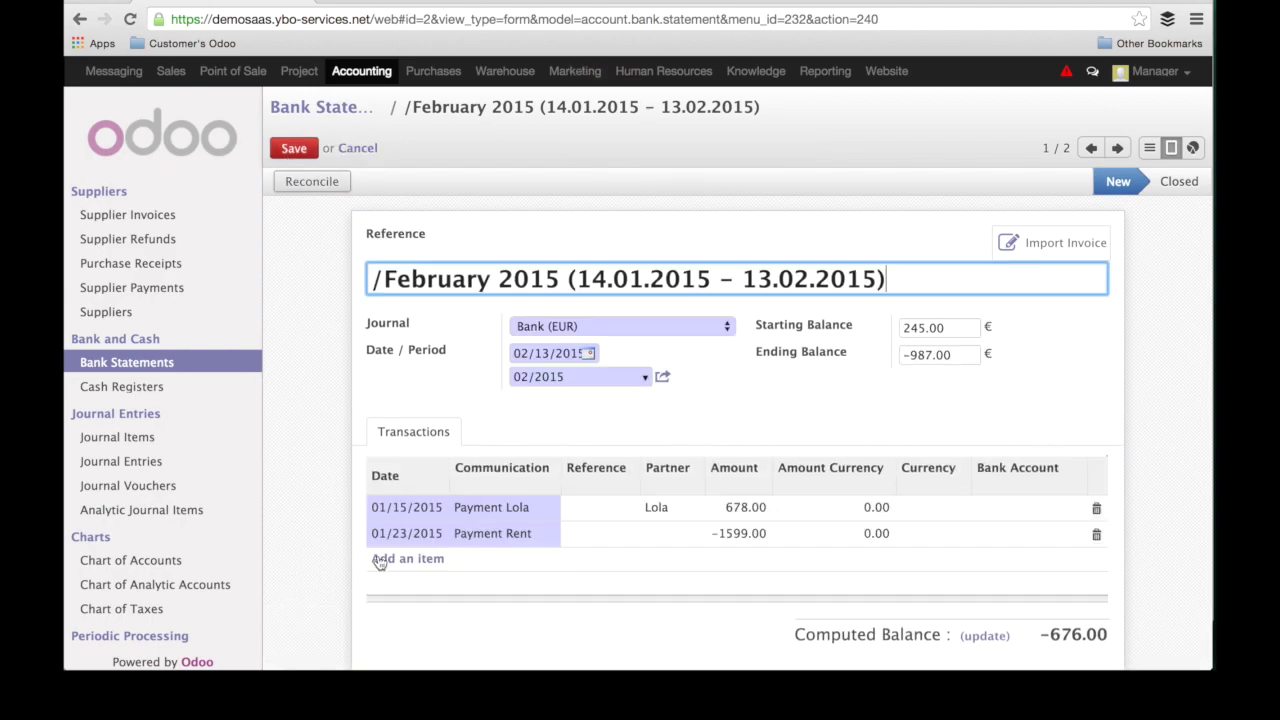
{"action": "left_click", "coordinate": [400, 562]}
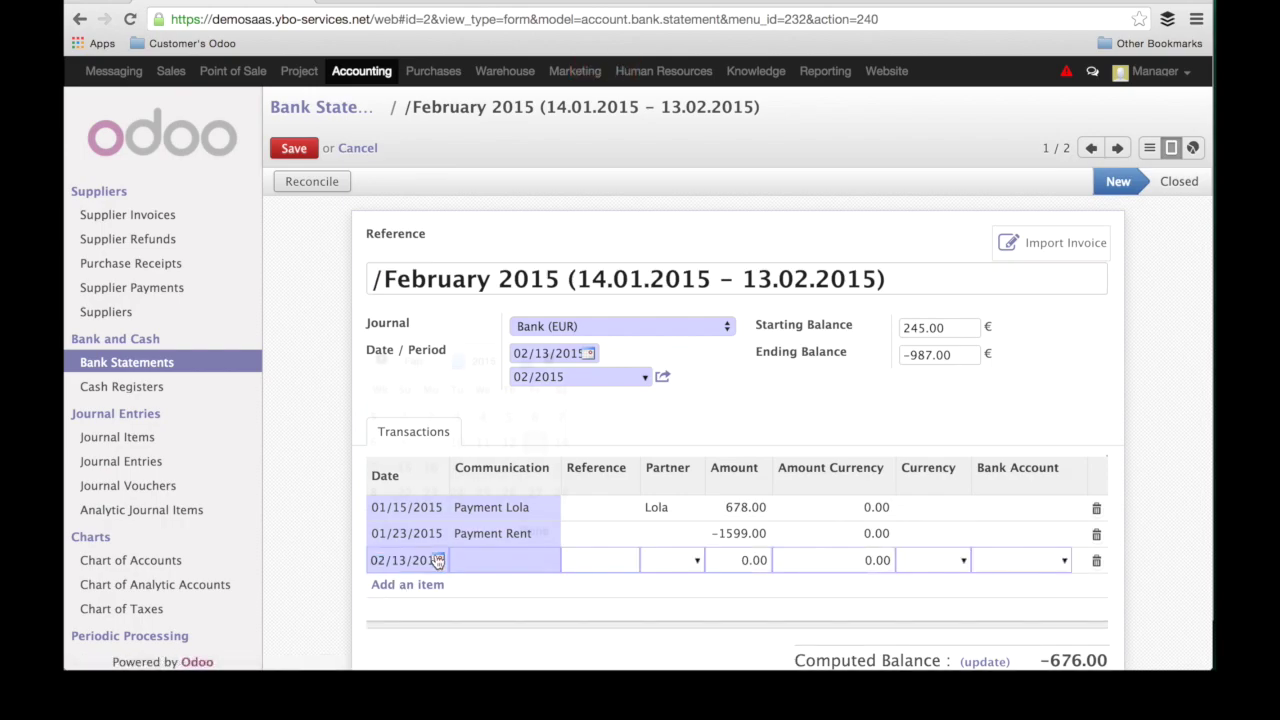
{"action": "left_click", "coordinate": [438, 561]}
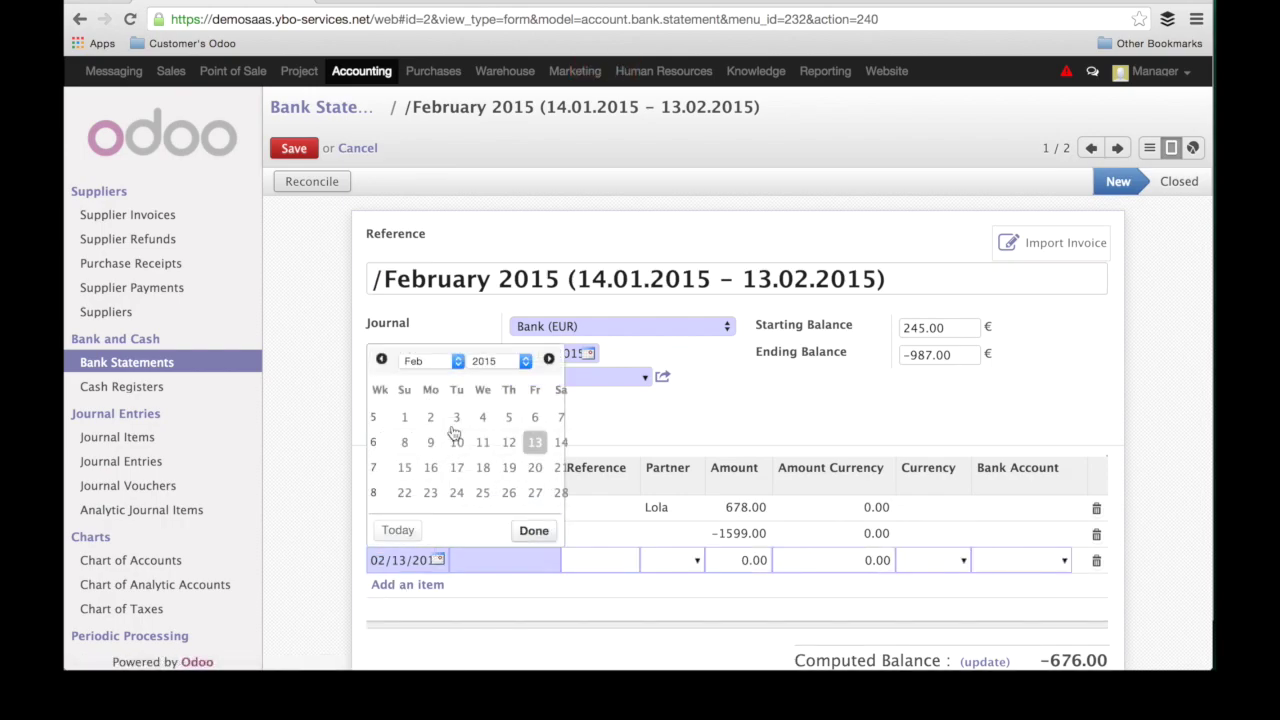
{"action": "left_click", "coordinate": [548, 358]}
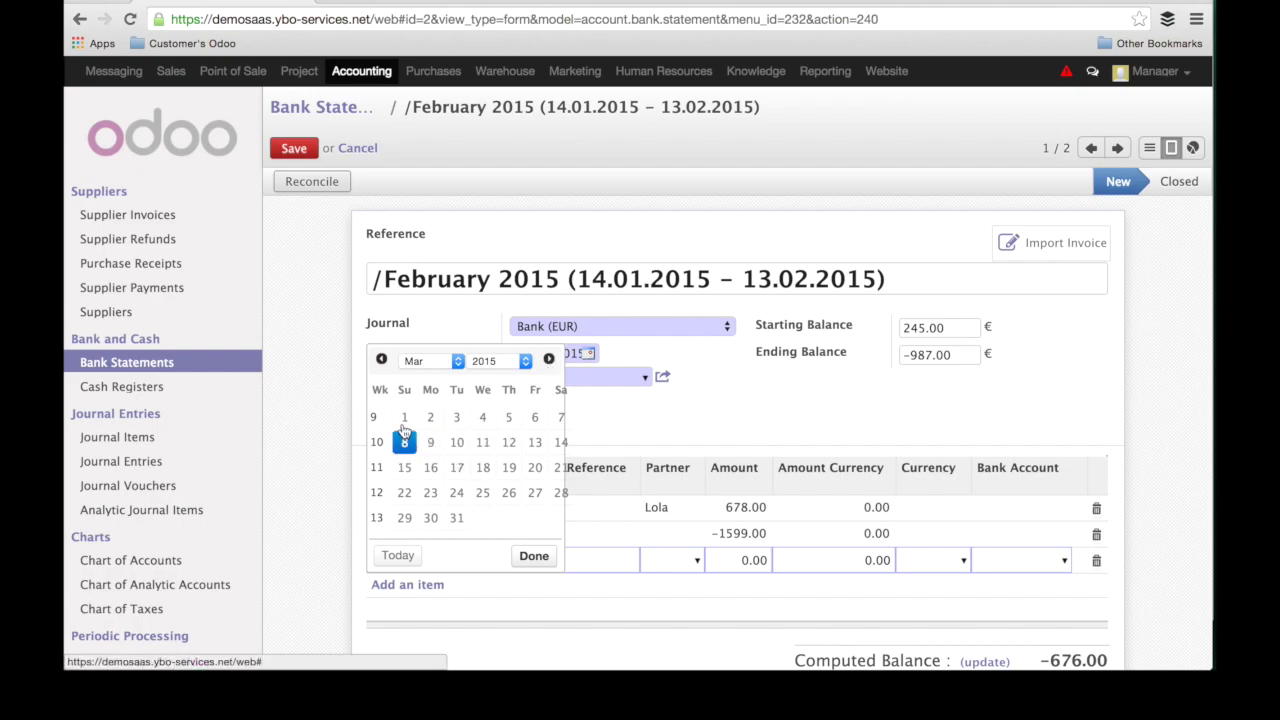
{"action": "left_click", "coordinate": [381, 359]}
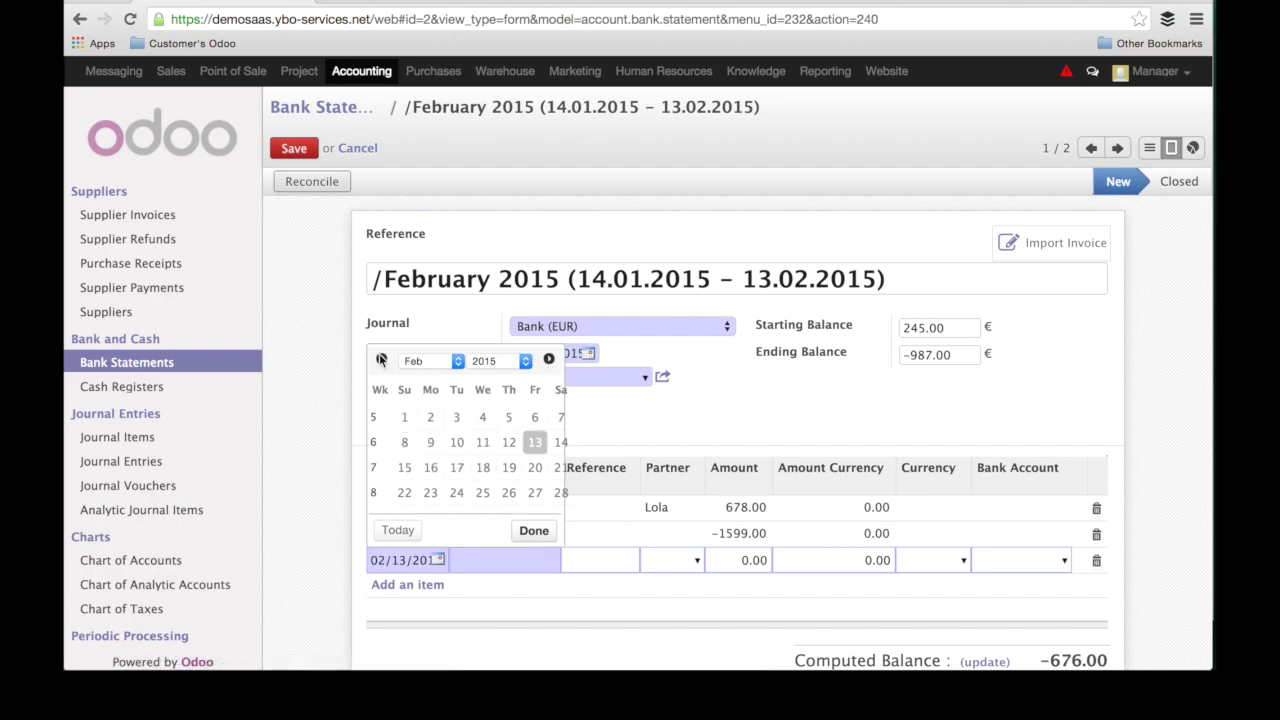
{"action": "left_click", "coordinate": [404, 417]}
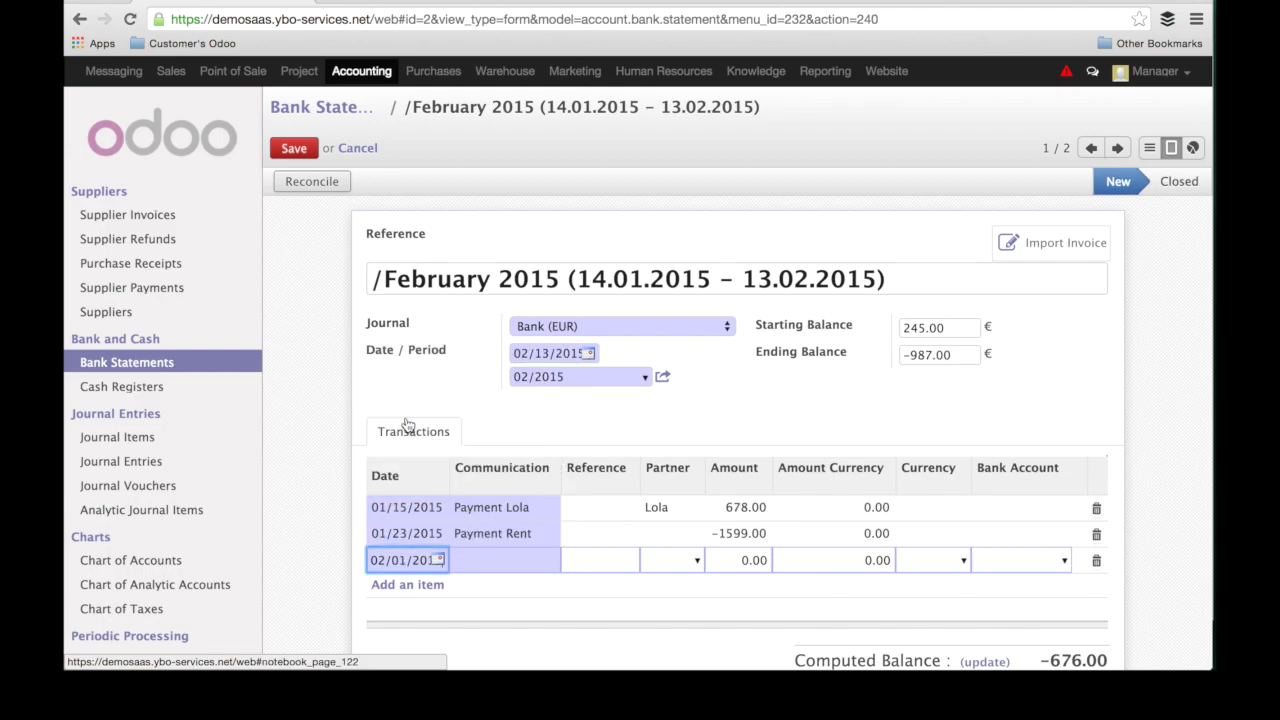
{"action": "left_click", "coordinate": [484, 560]}
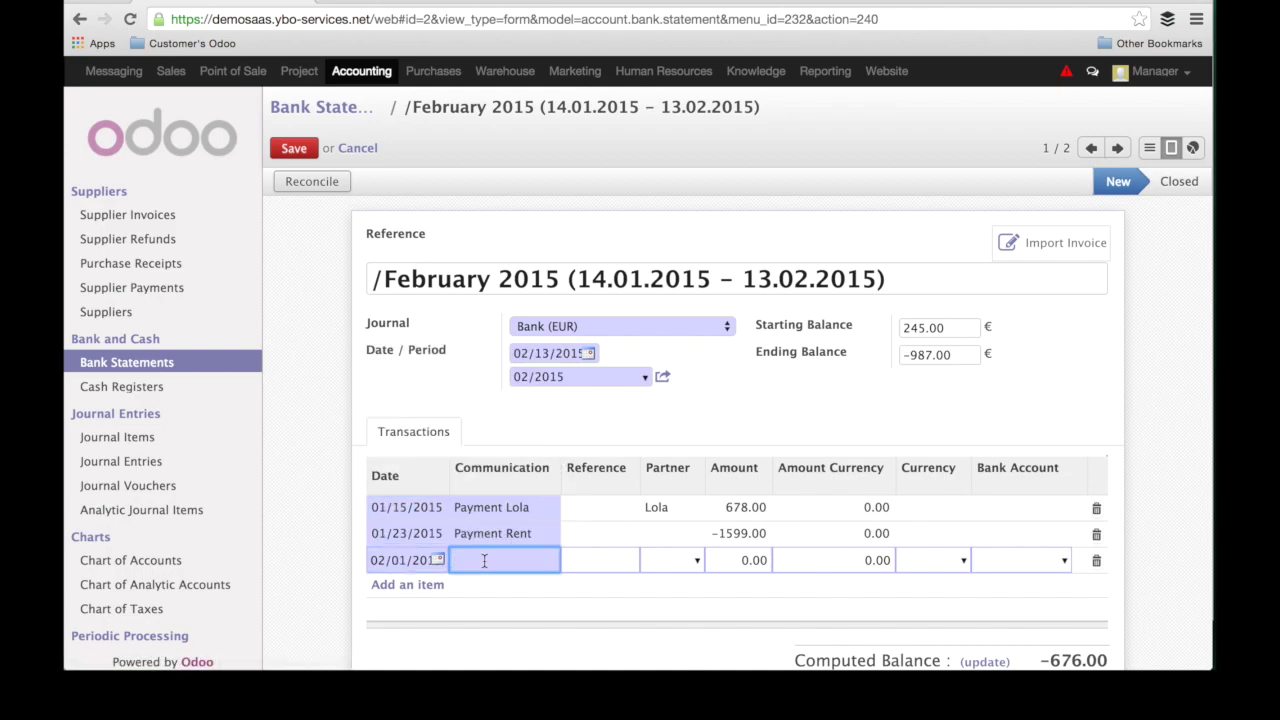
{"action": "type", "text": "Payment Riyad"}
{"action": "key", "text": "Tab"}
{"action": "key", "text": "Tab"}
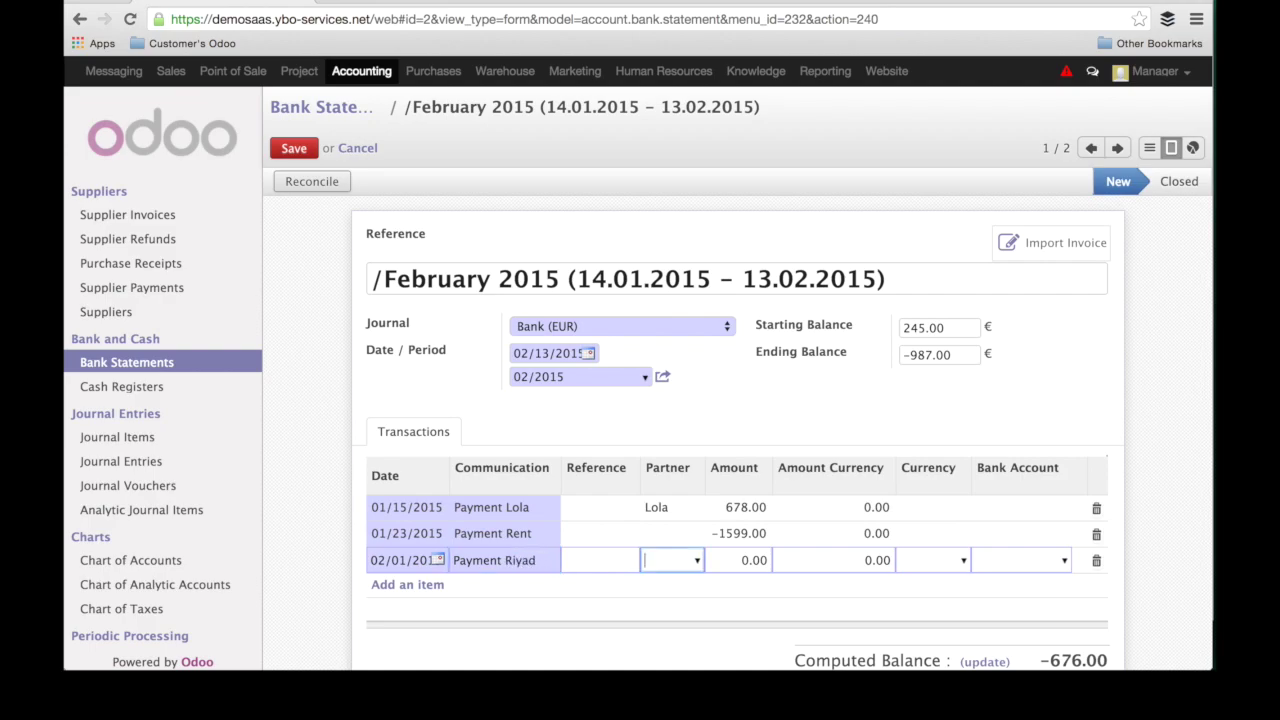
Step: Select the paid supplier as the third transaction's partner, set its amount to -311, and save the statement
{"action": "type", "text": "r"}
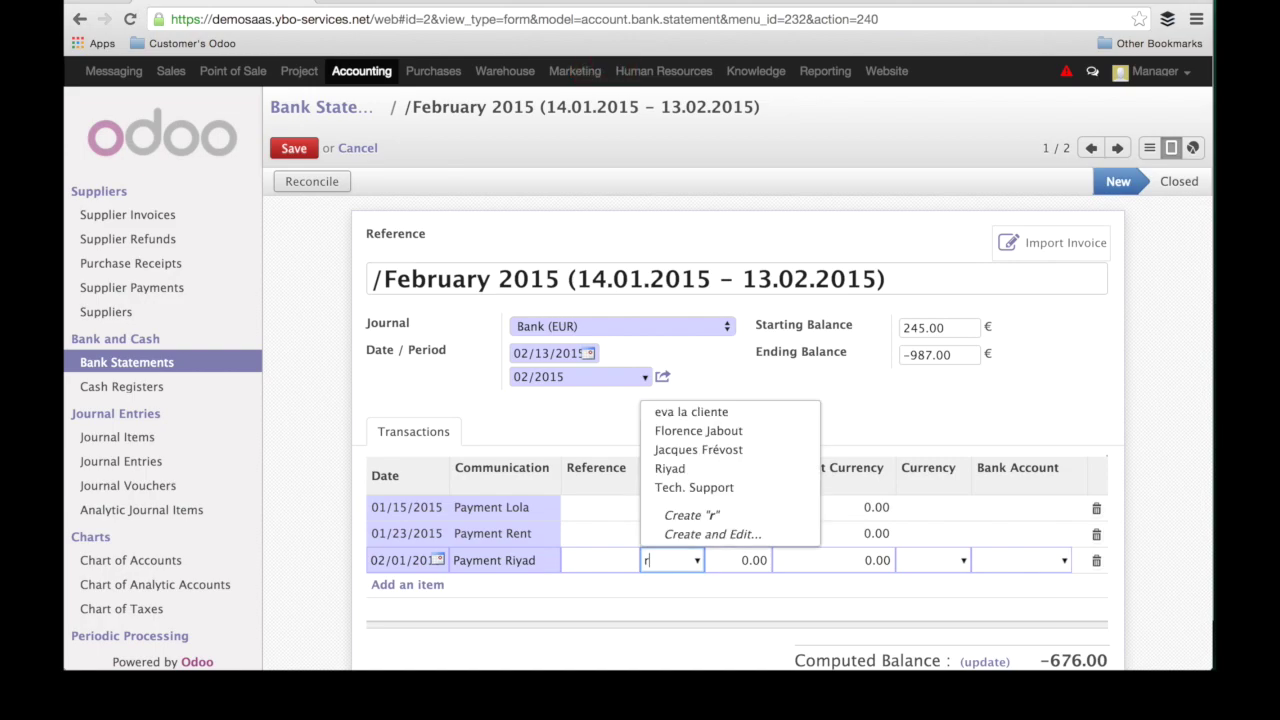
{"action": "left_click", "coordinate": [676, 470]}
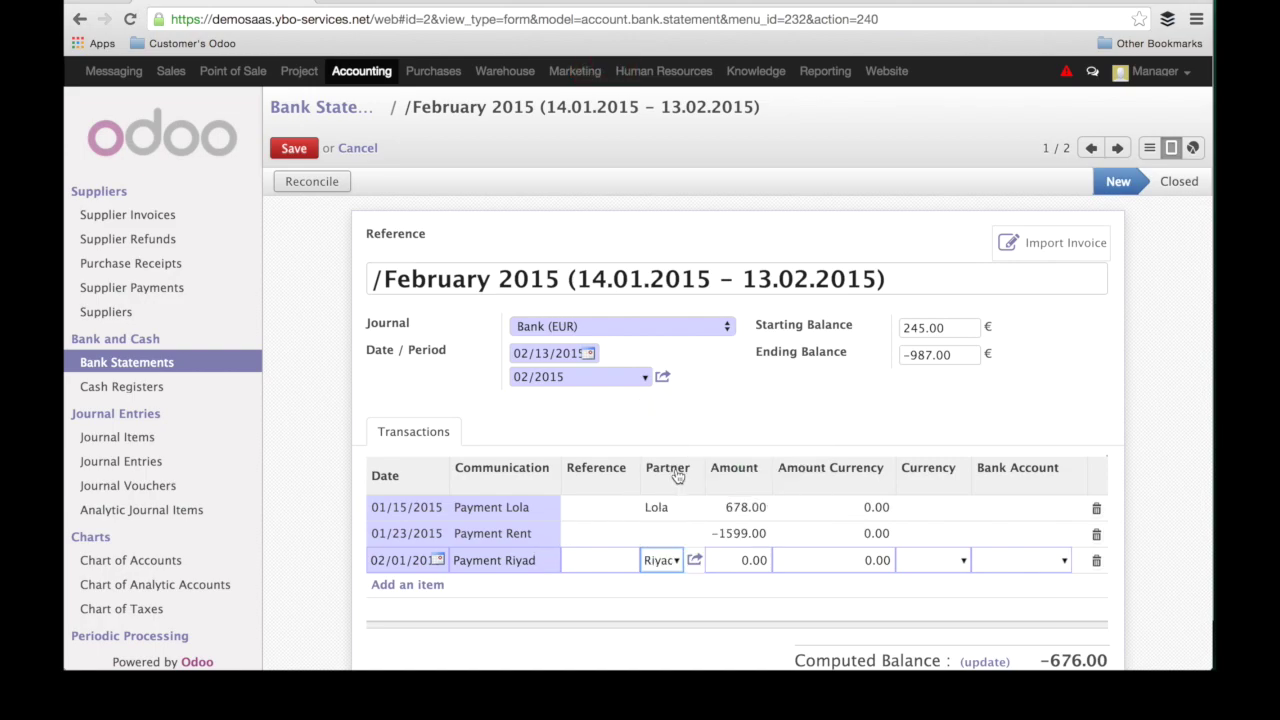
{"action": "left_click", "coordinate": [739, 560]}
{"action": "type", "text": "-"}
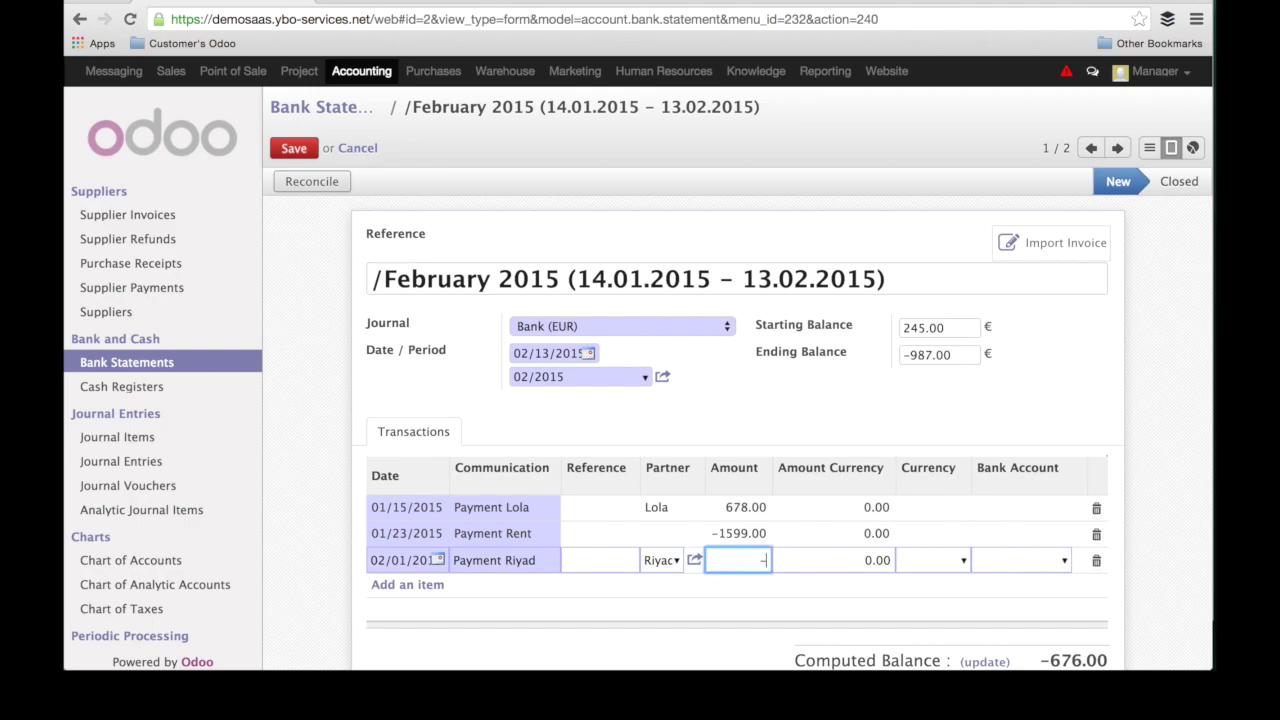
{"action": "type", "text": "311"}
{"action": "left_click", "coordinate": [296, 150]}
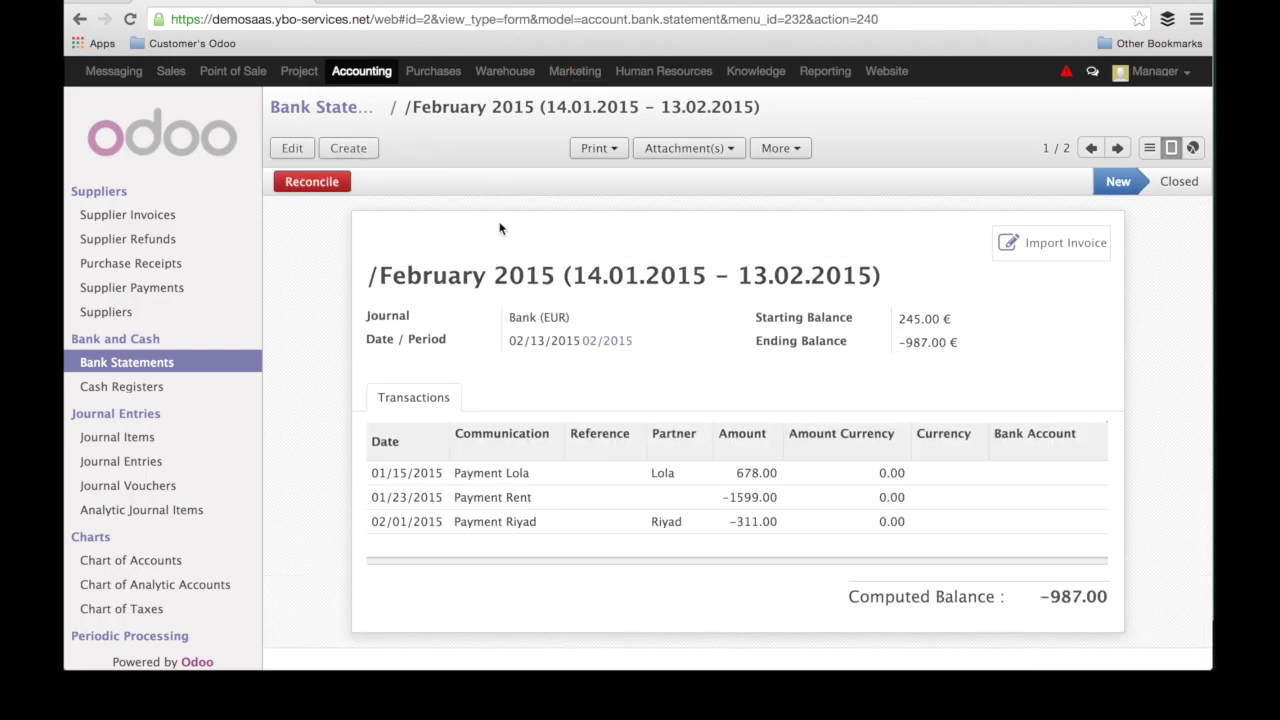
Step: Reopen the February 2015 statement from the list of bank statements and start its reconciliation
{"action": "left_click", "coordinate": [1148, 150]}
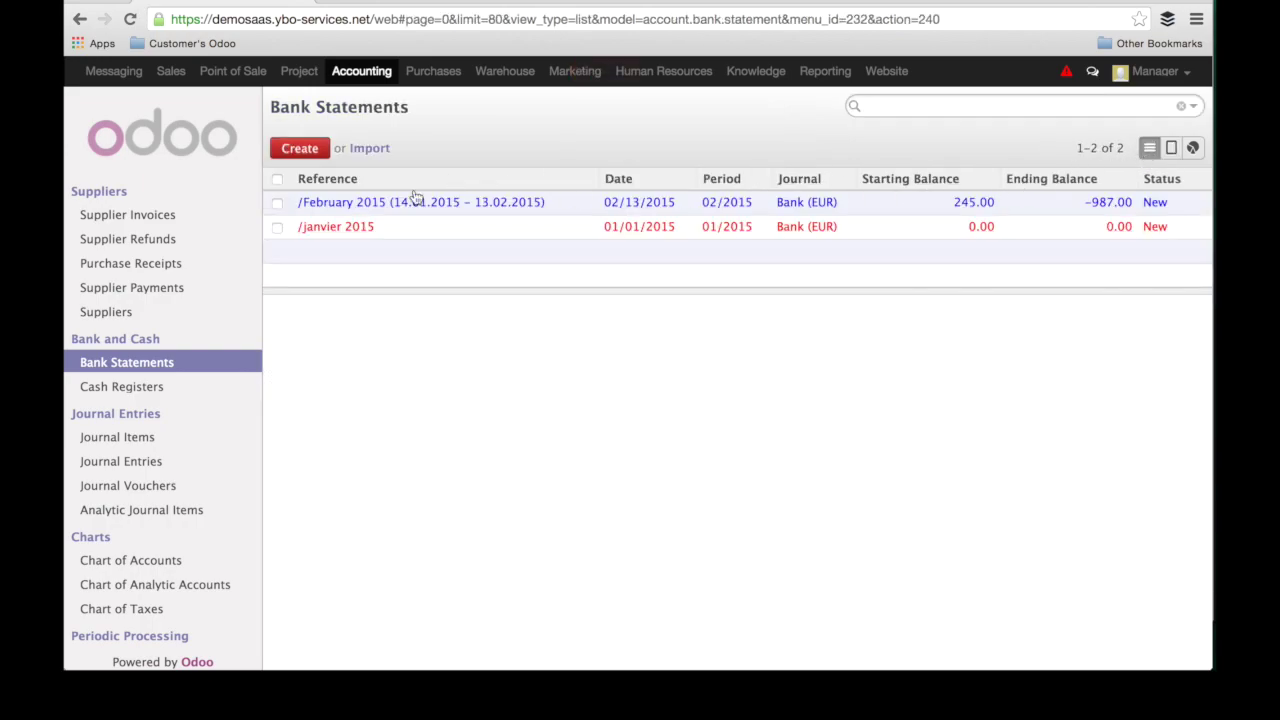
{"action": "left_click", "coordinate": [652, 205]}
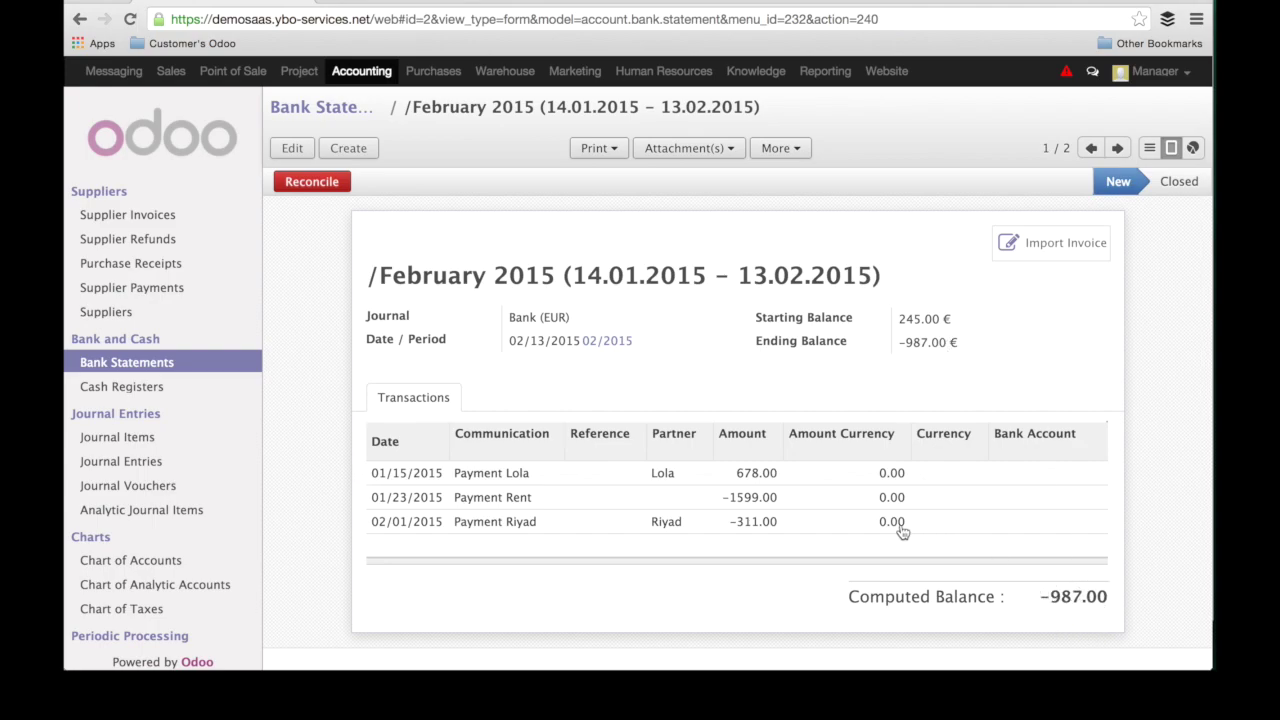
{"action": "left_click", "coordinate": [323, 187]}
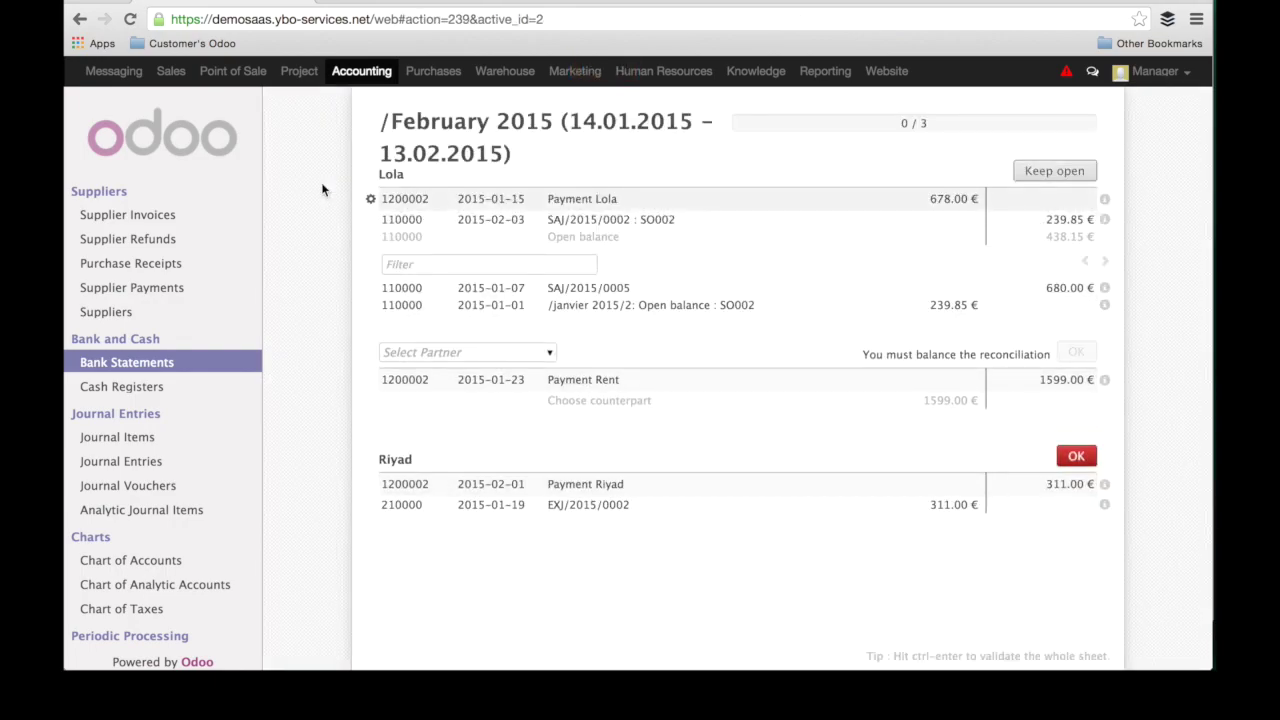
Step: Replace the proposed match SAJ/2015/0002 of the 678.00 € customer payment with invoice SAJ/2015/0005
{"action": "mouse_move", "coordinate": [400, 175]}
{"action": "left_click", "coordinate": [371, 223]}
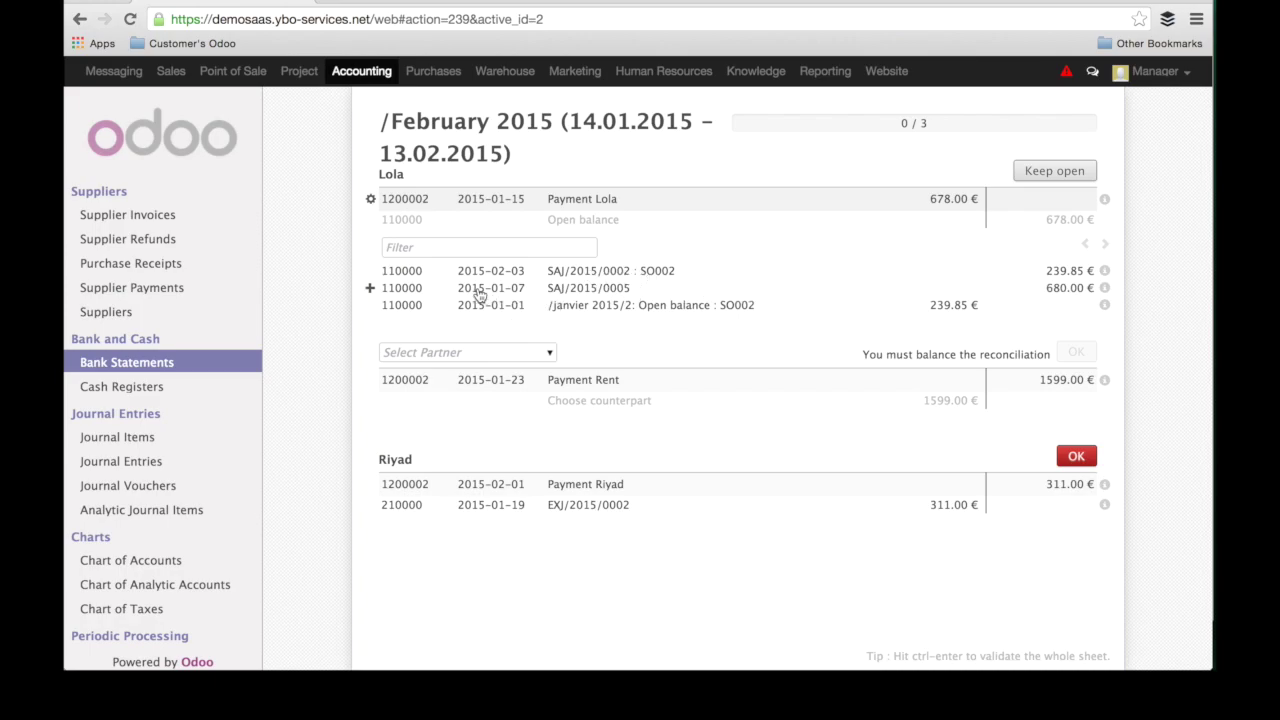
{"action": "left_click", "coordinate": [370, 289]}
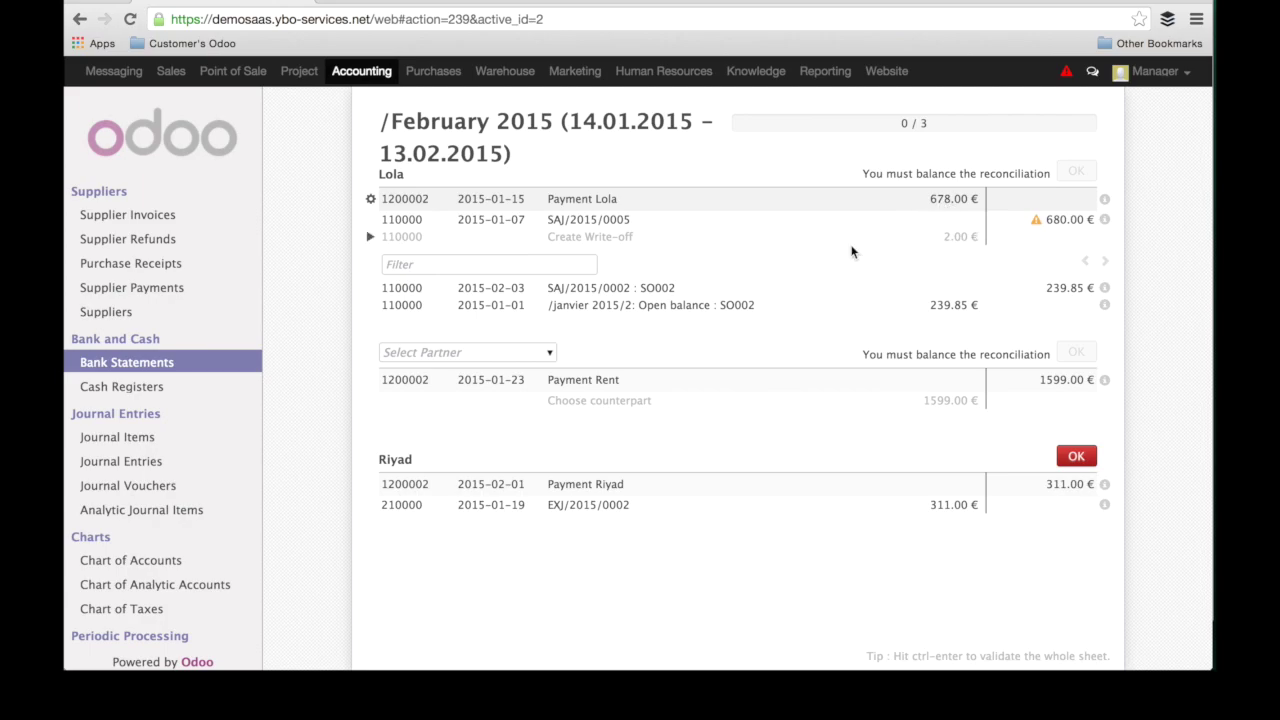
Step: Create a write-off for the customer payment's difference on account 791000 Bank, credit card and Regular financial charges
{"action": "left_click", "coordinate": [592, 245]}
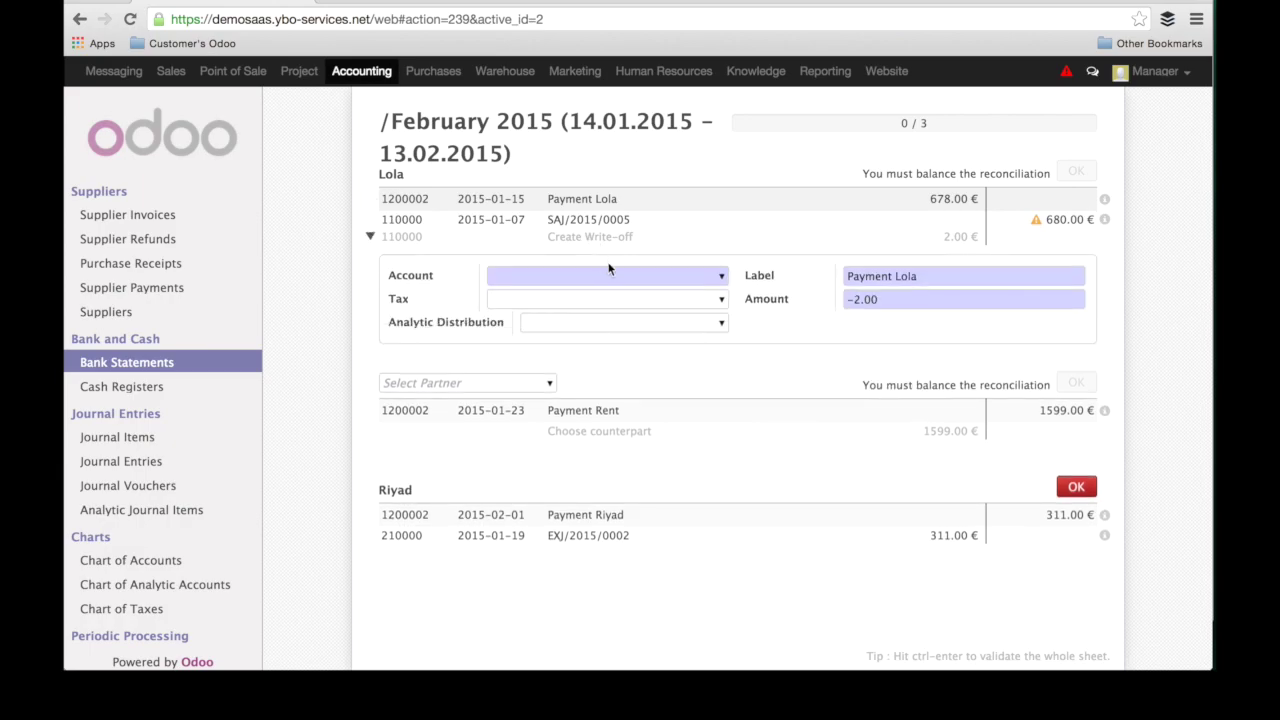
{"action": "left_click", "coordinate": [615, 273]}
{"action": "type", "text": "bnk"}
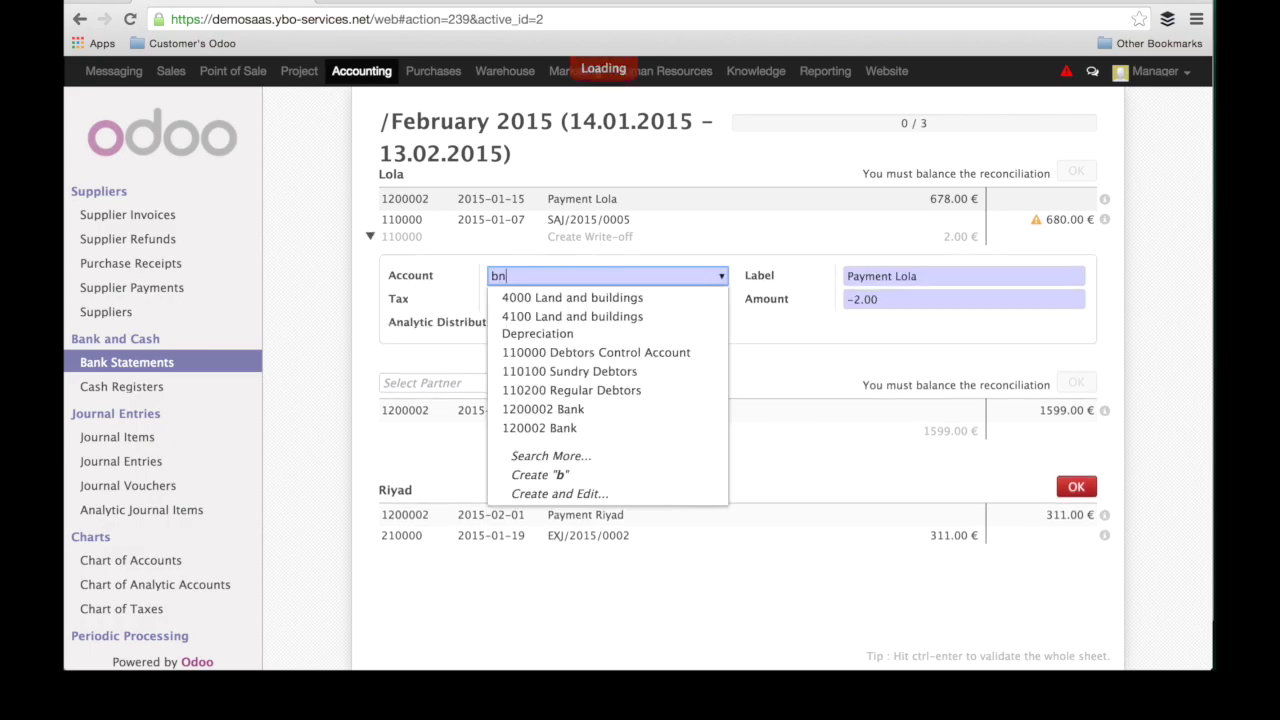
{"action": "key", "text": "BackSpace"}
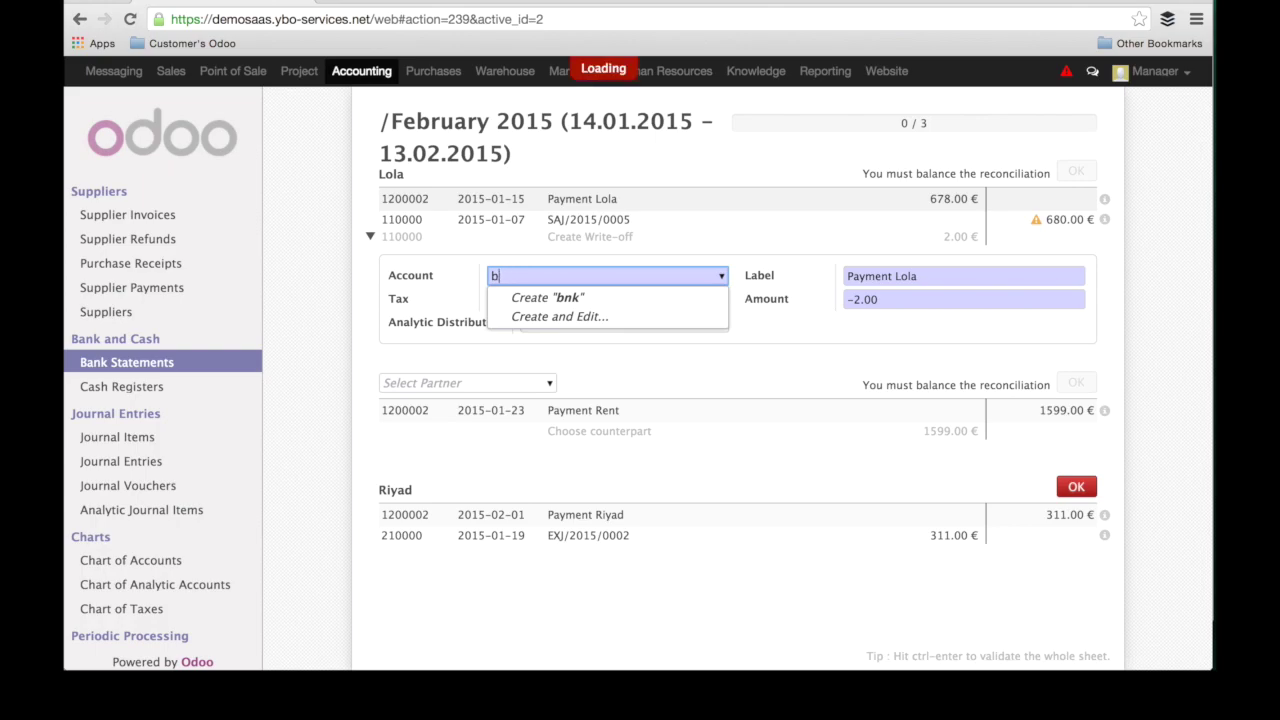
{"action": "type", "text": "an"}
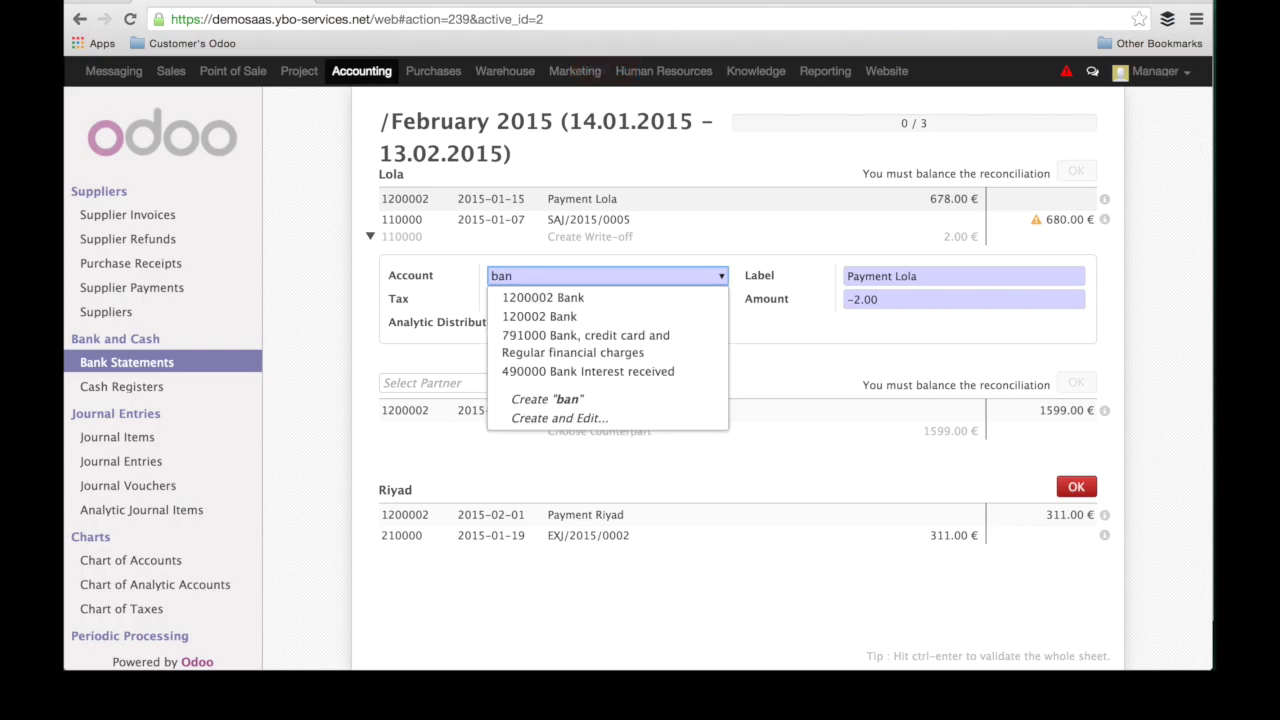
{"action": "key", "text": "Down"}
{"action": "key", "text": "Down"}
{"action": "key", "text": "Down"}
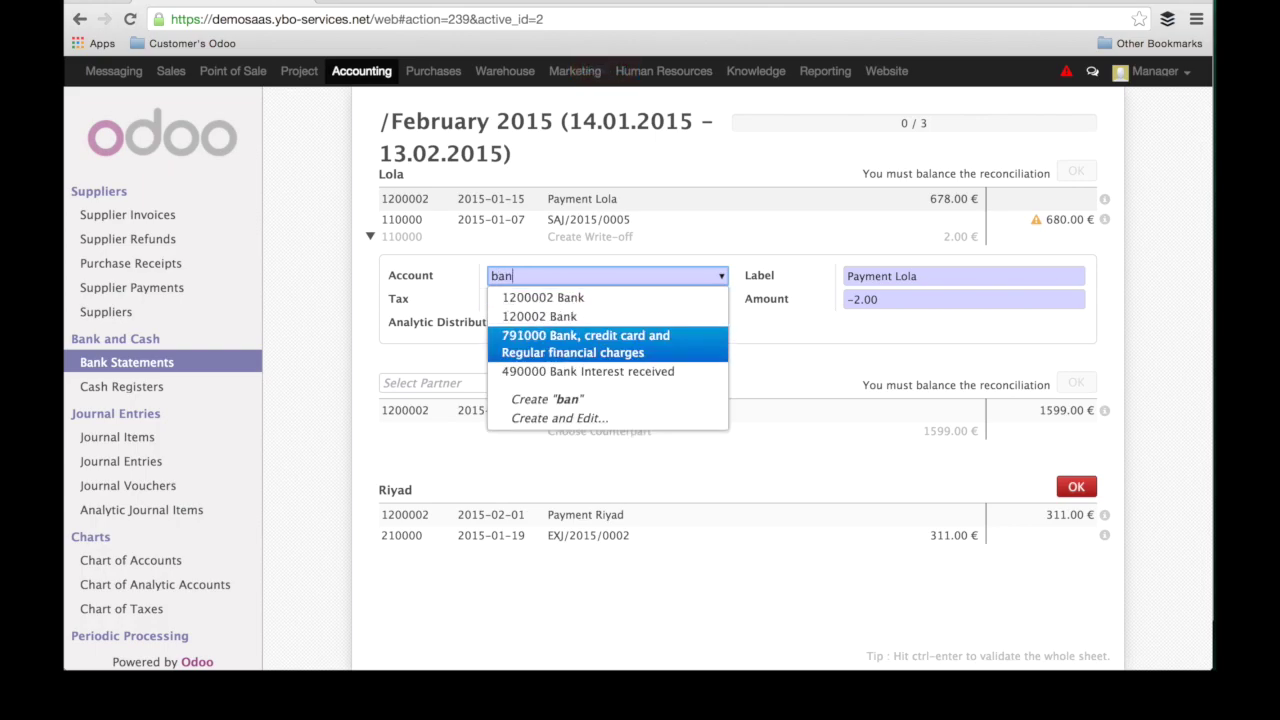
{"action": "key", "text": "Return"}
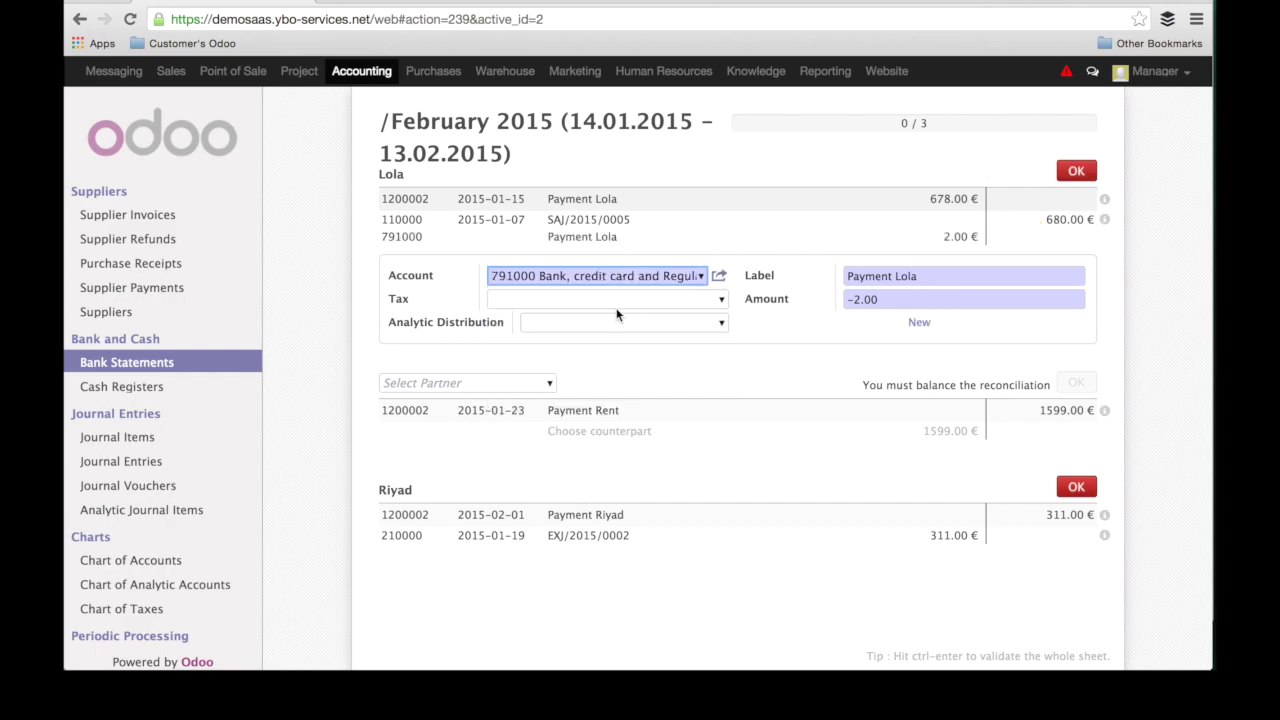
Step: Append "(bank charges)" to the write-off label and validate the customer payment's reconciliation
{"action": "left_click_drag", "start_coordinate": [920, 280], "coordinate": [770, 275]}
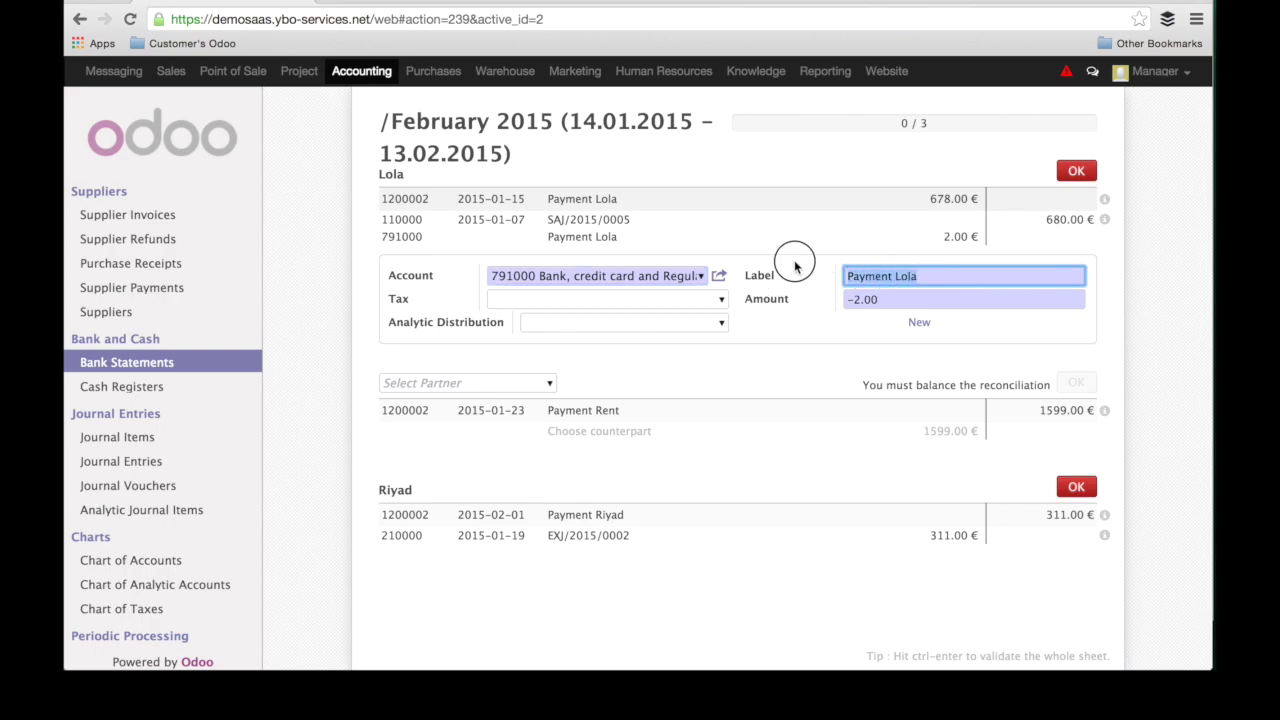
{"action": "left_click", "coordinate": [985, 270]}
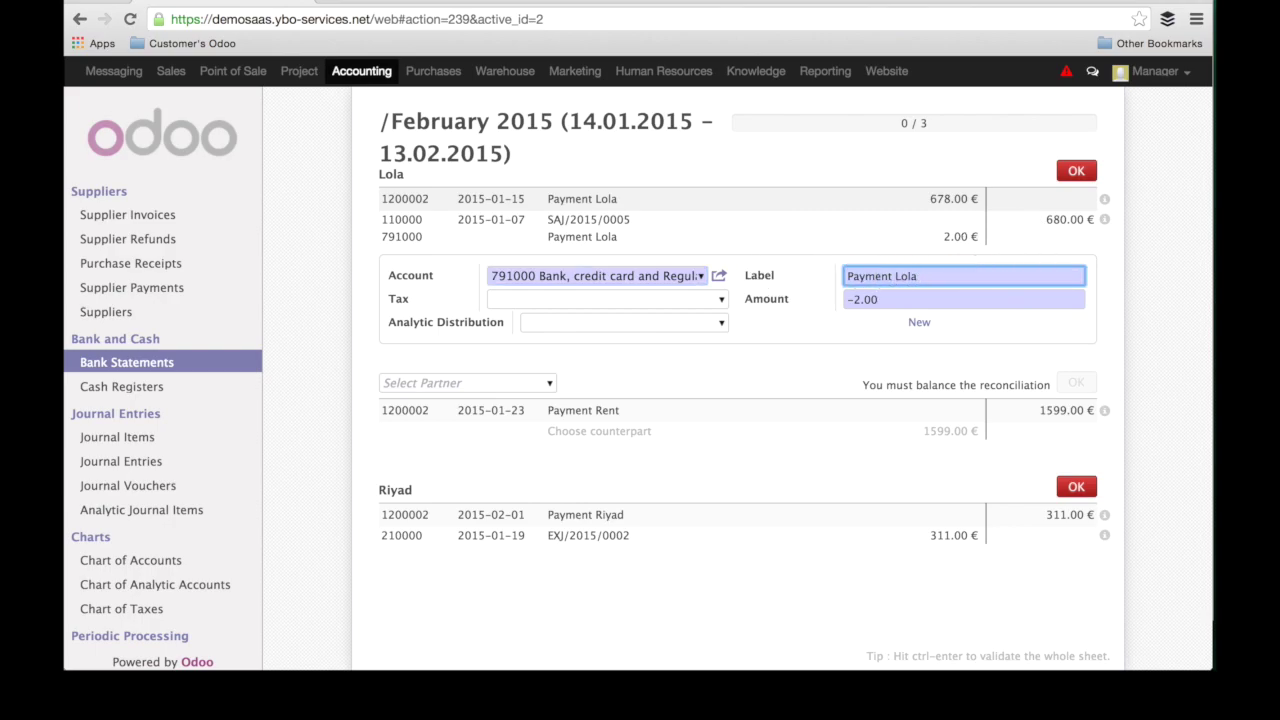
{"action": "type", "text": "(bank char"}
{"action": "key", "text": "BackSpace"}
{"action": "type", "text": "harges"}
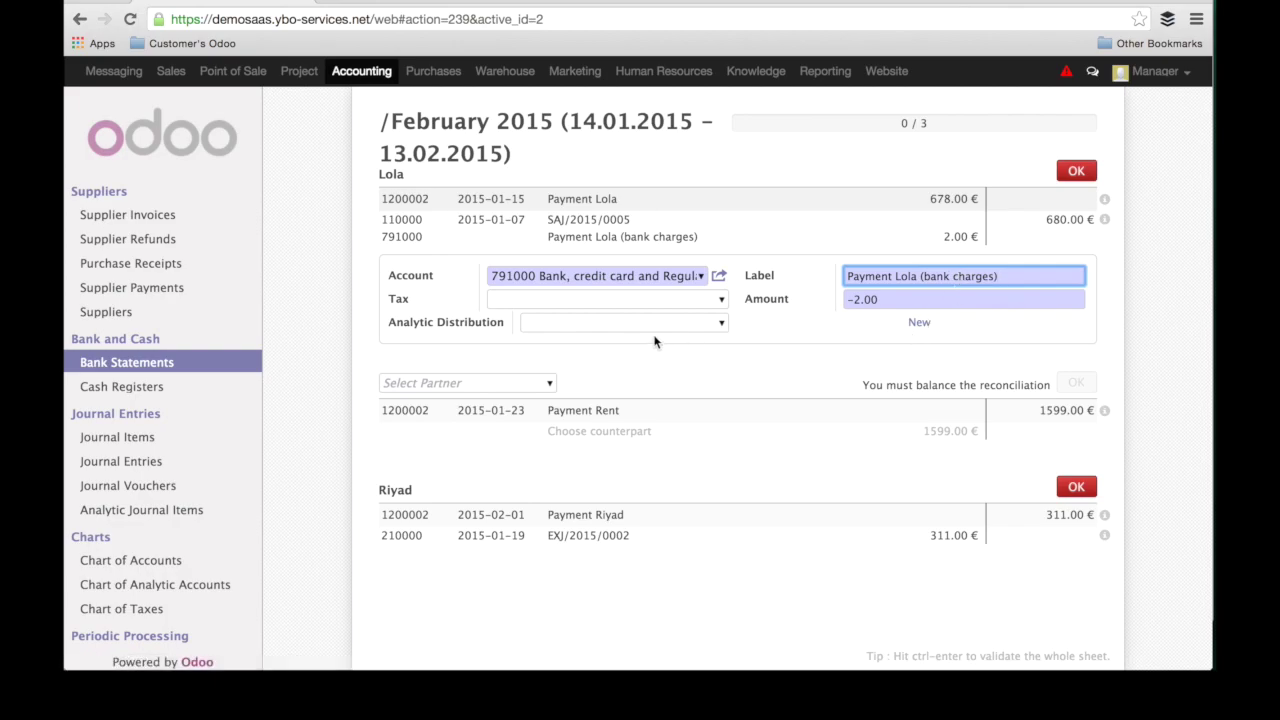
{"action": "mouse_move", "coordinate": [418, 247]}
{"action": "left_click", "coordinate": [1076, 172]}
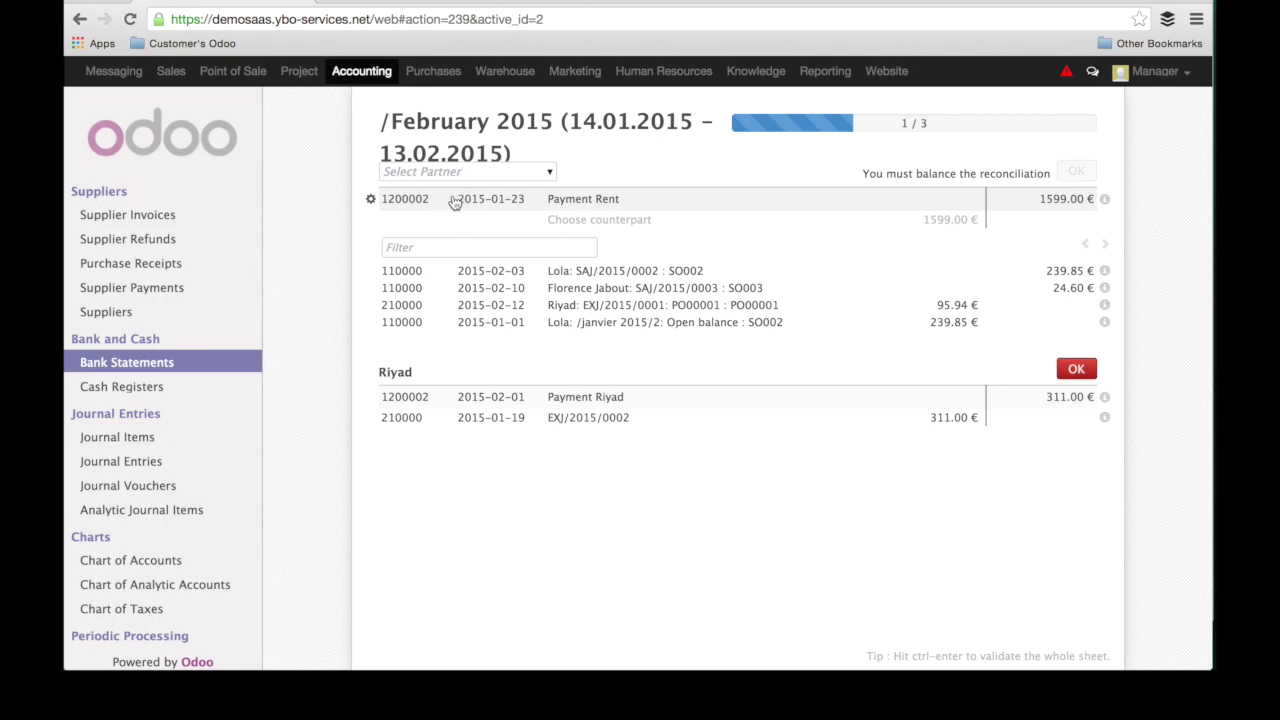
Step: Assign the rent payment to the counterpart account 710000 Rent and rates and validate its reconciliation
{"action": "left_click", "coordinate": [632, 222]}
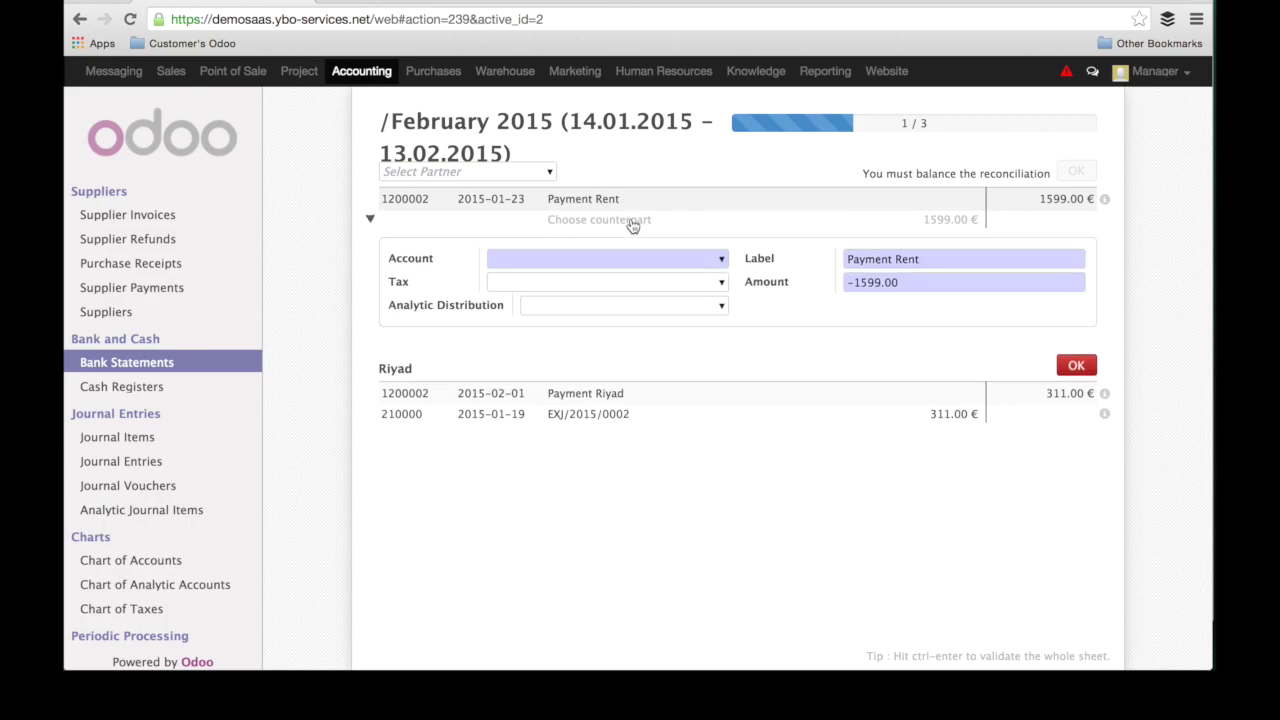
{"action": "left_click", "coordinate": [682, 258]}
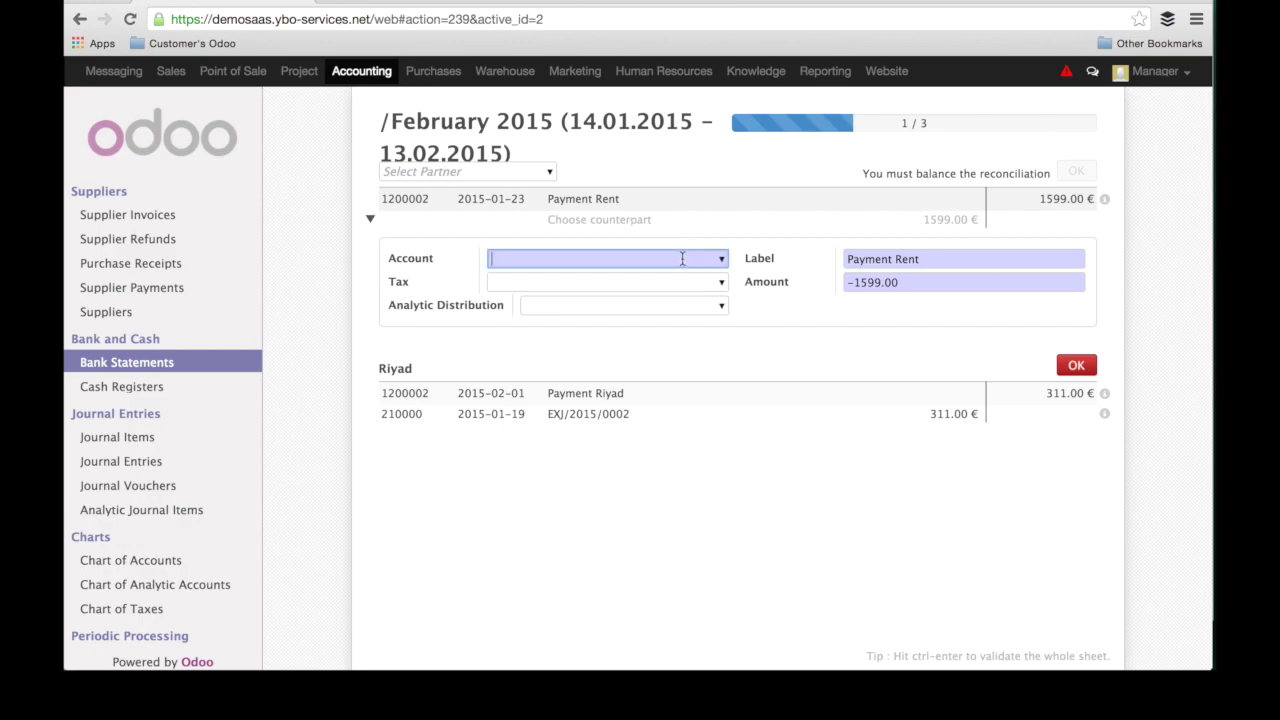
{"action": "type", "text": "re"}
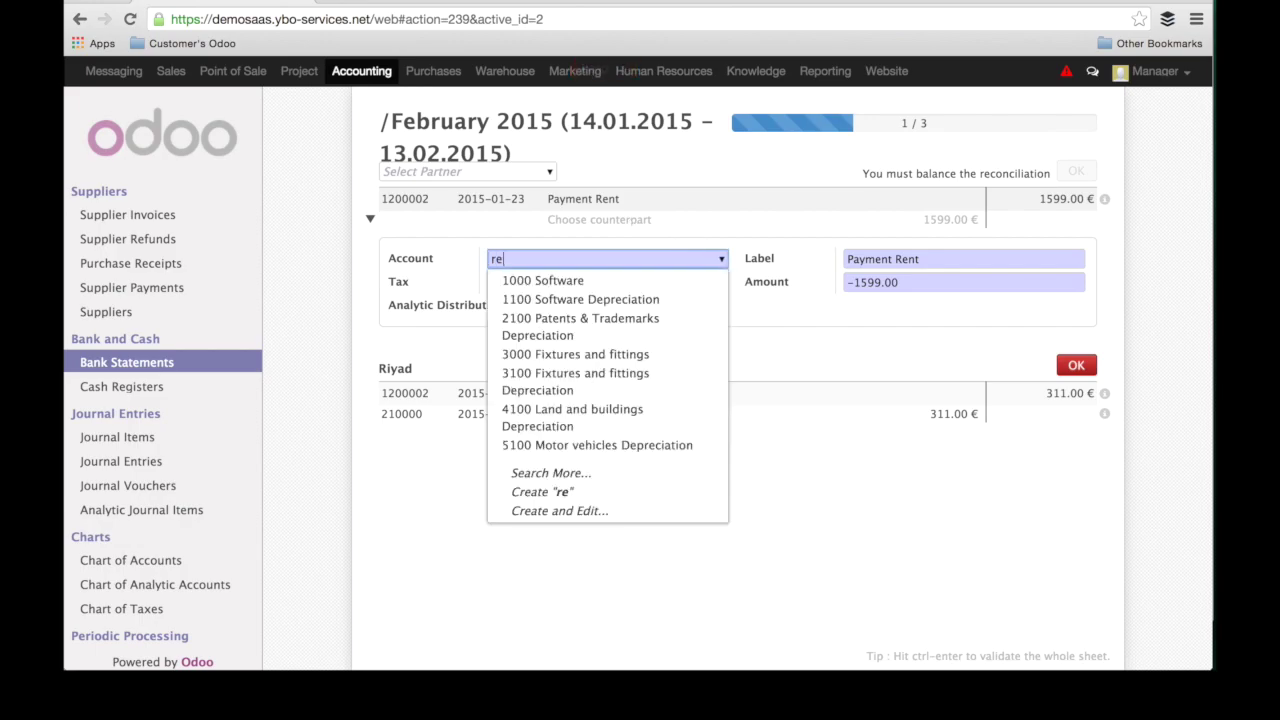
{"action": "type", "text": "nt"}
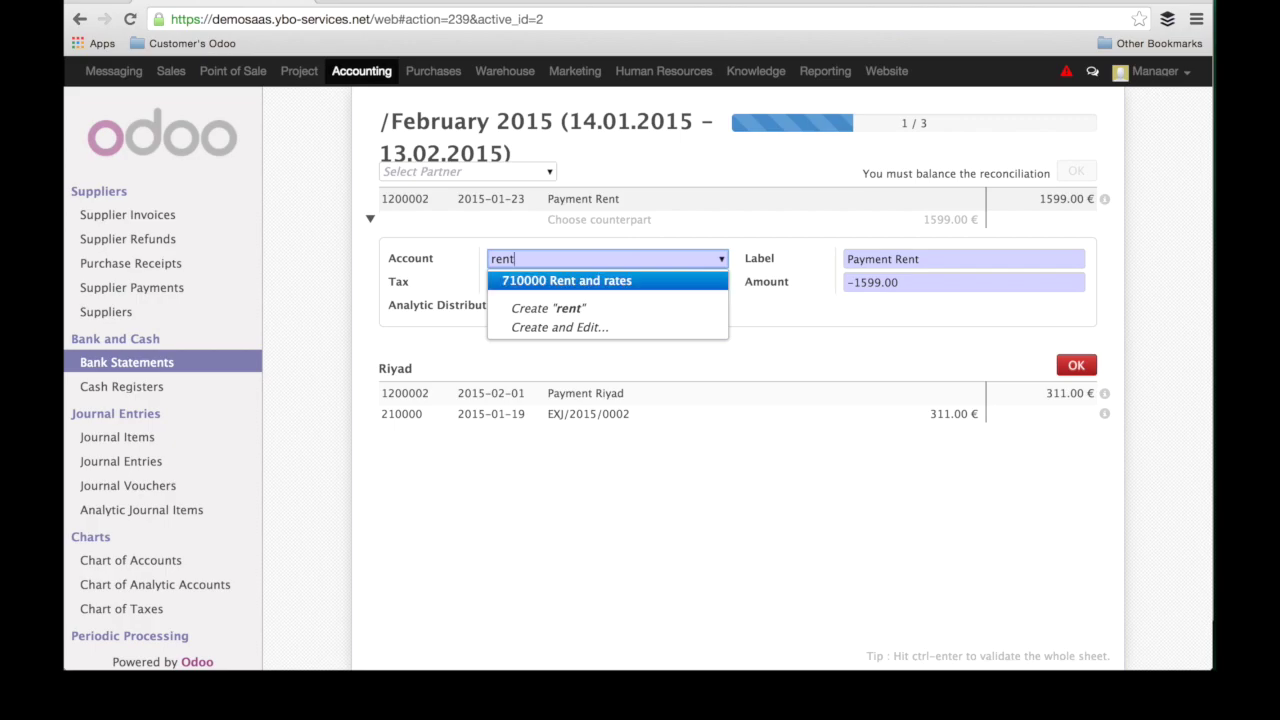
{"action": "key", "text": "Return"}
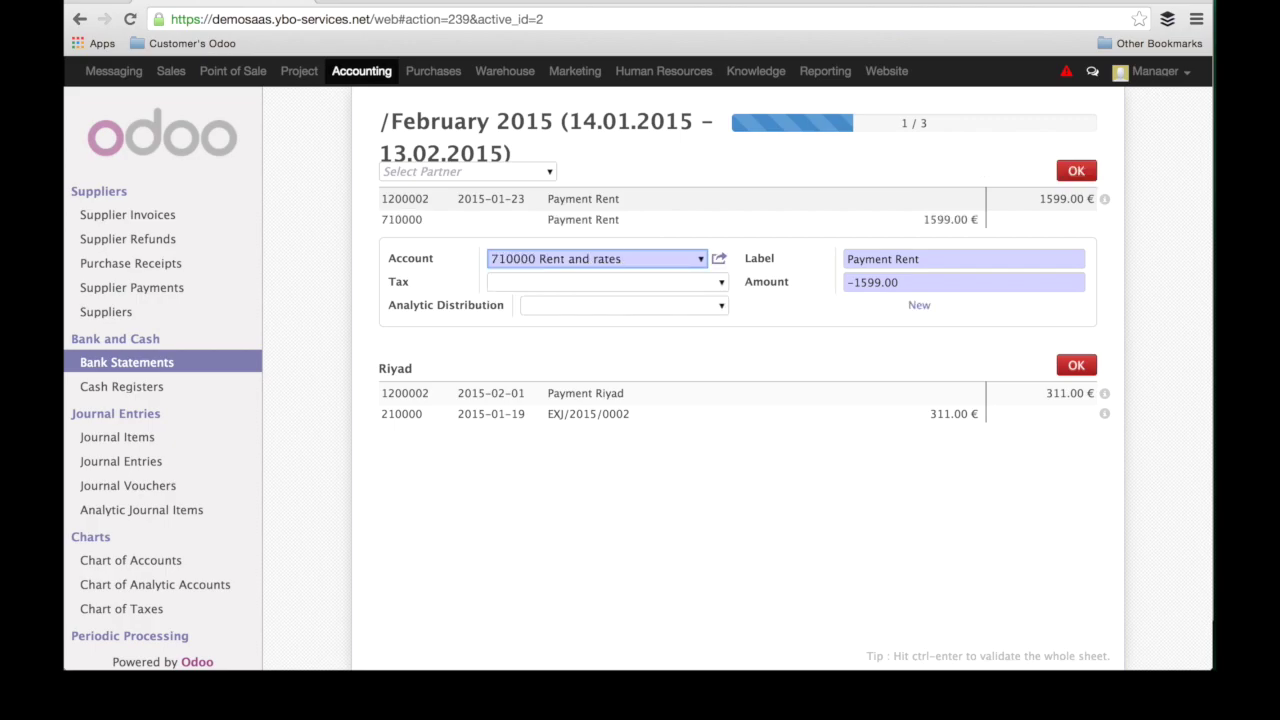
{"action": "left_click", "coordinate": [1076, 171]}
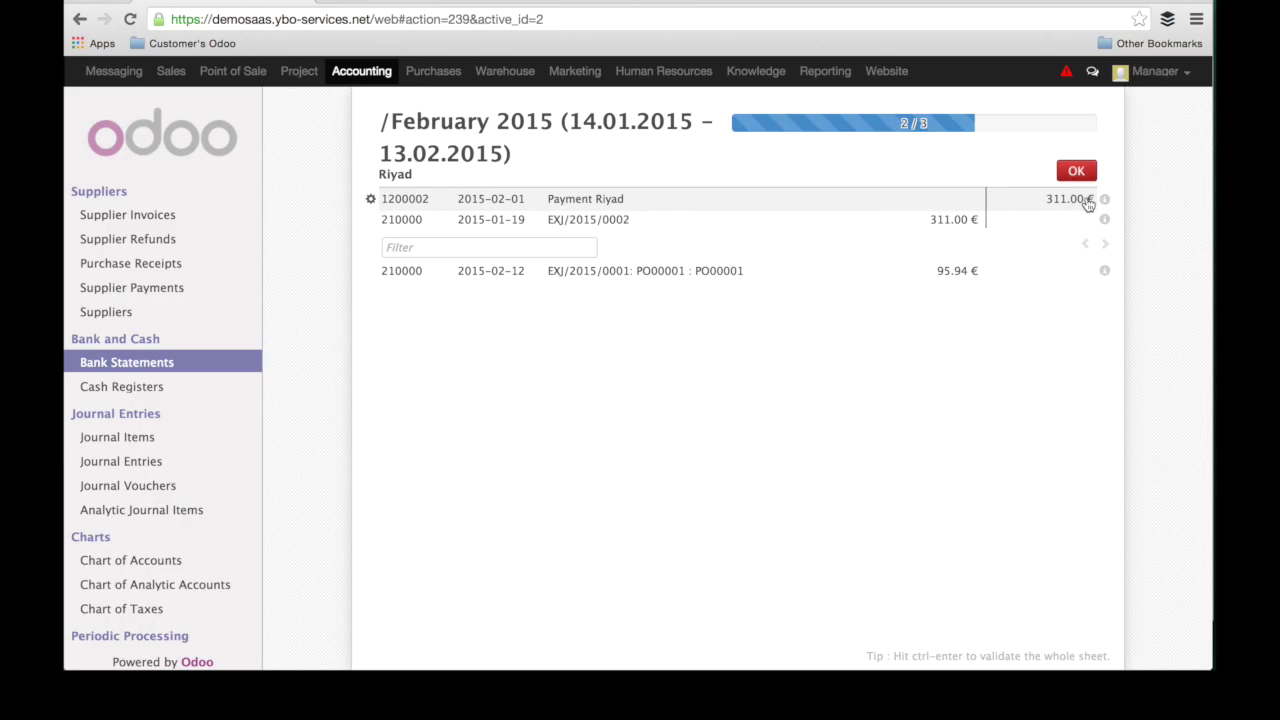
Step: Check the details of the 311.00 € supplier payment's proposed match and try assigning other partners to the payment
{"action": "mouse_move", "coordinate": [1106, 226]}
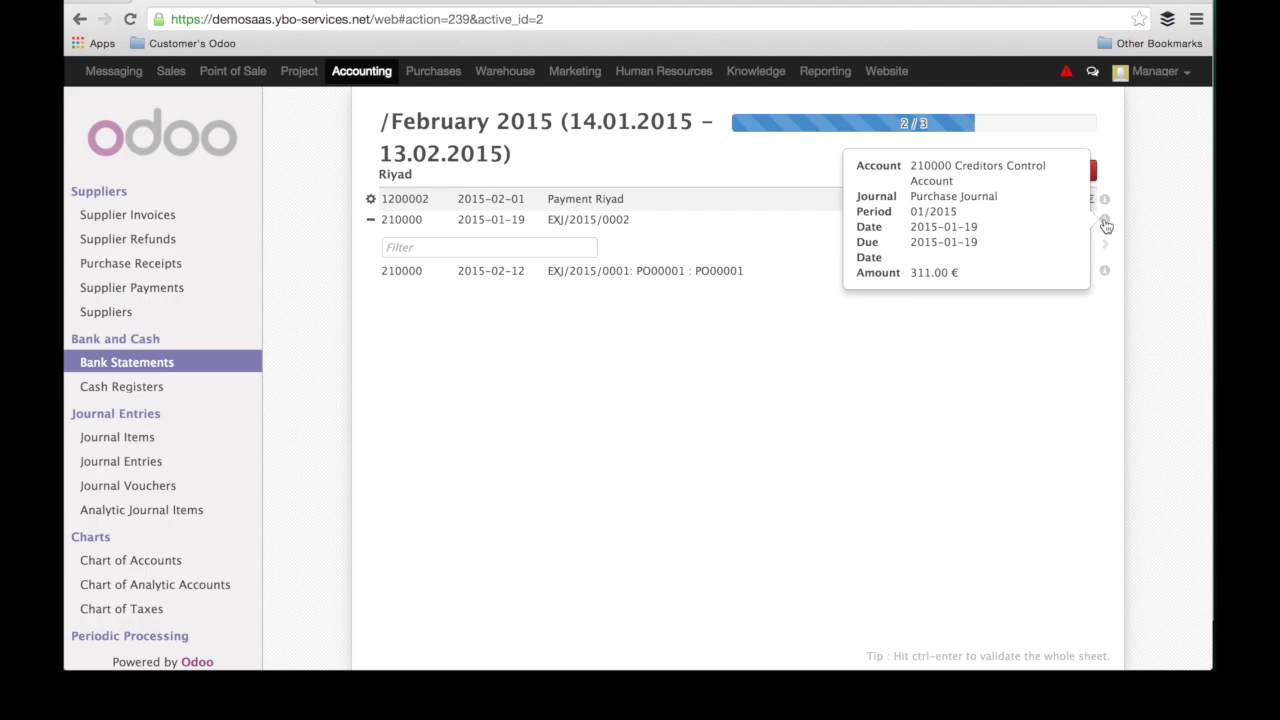
{"action": "mouse_move", "coordinate": [1106, 272]}
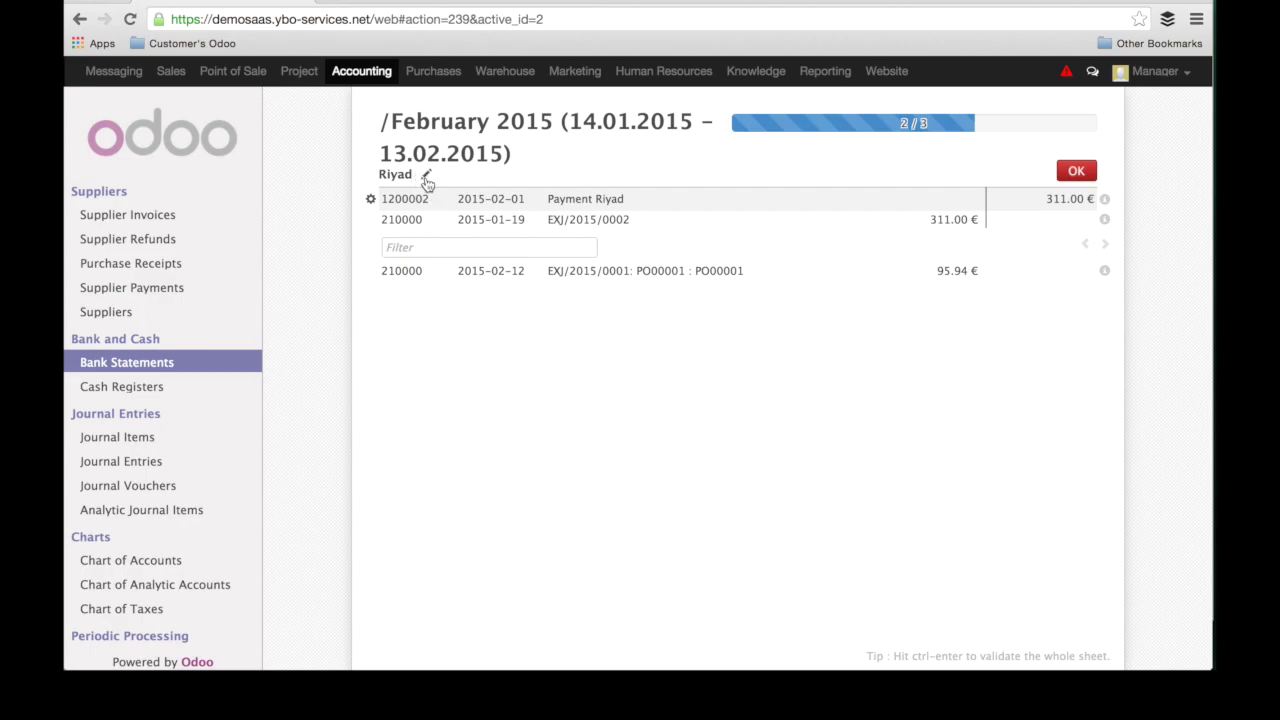
{"action": "left_click", "coordinate": [425, 177]}
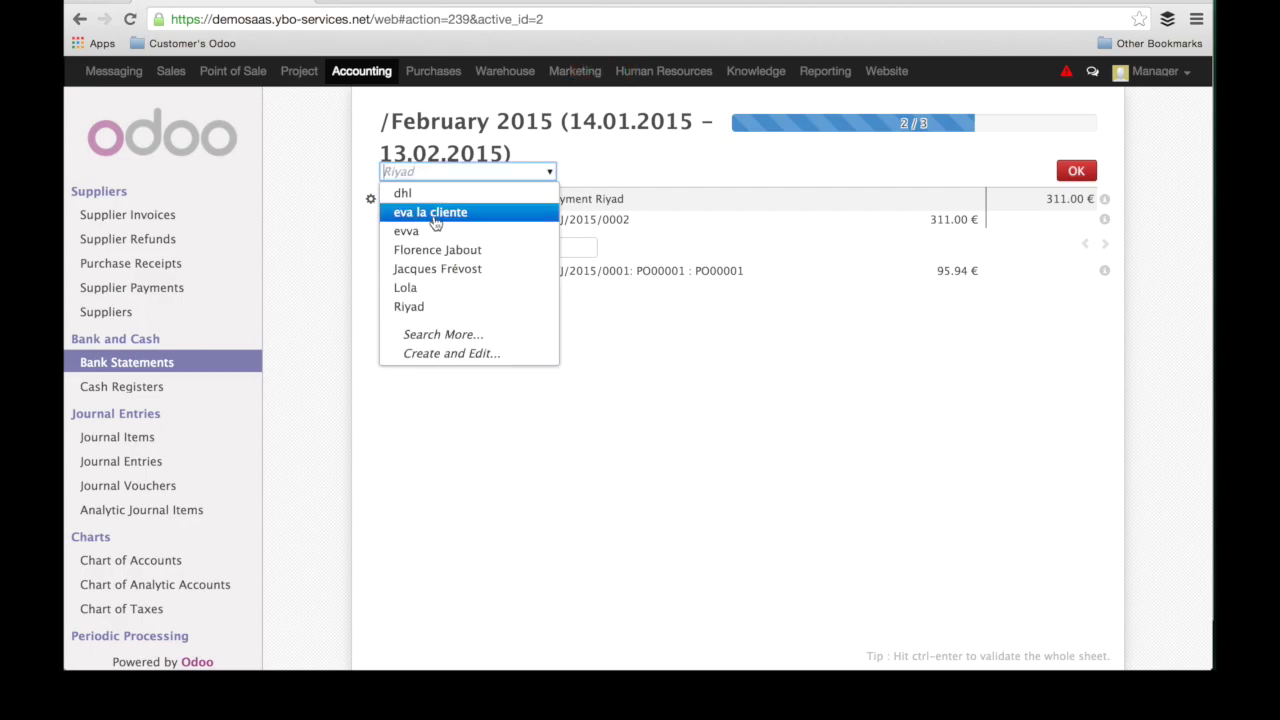
{"action": "left_click", "coordinate": [433, 215]}
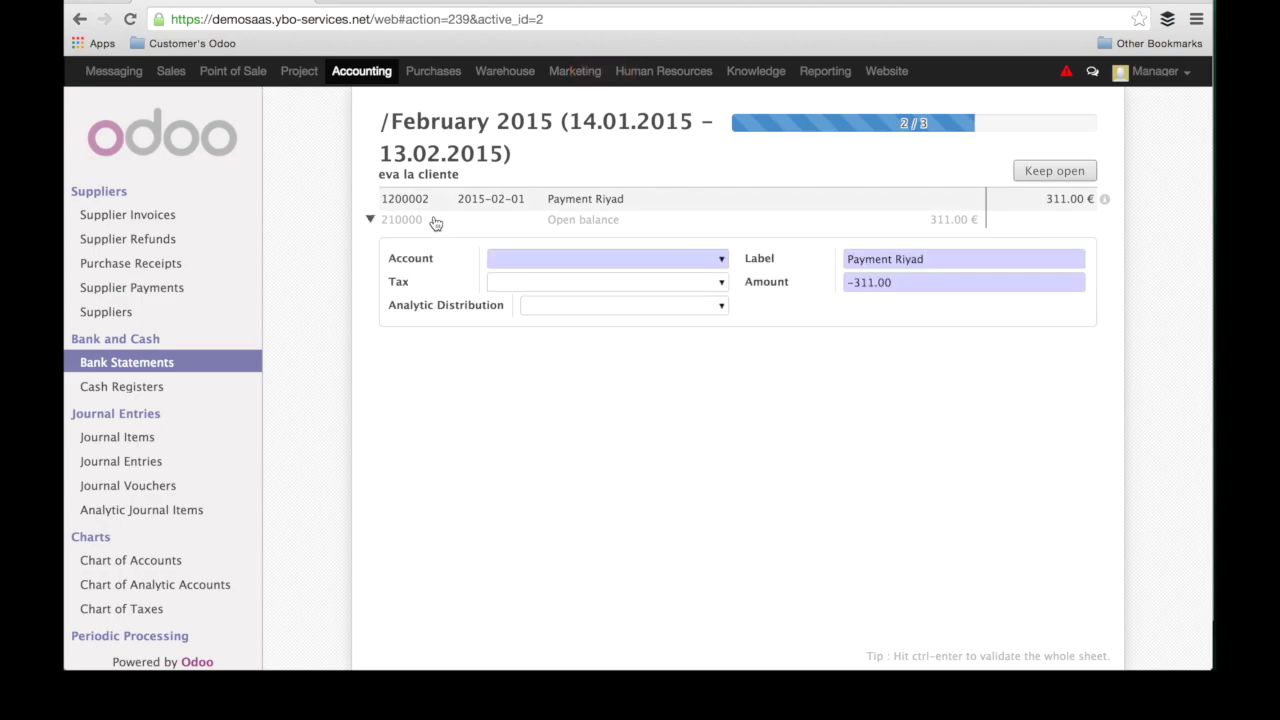
{"action": "mouse_move", "coordinate": [444, 176]}
{"action": "left_click", "coordinate": [471, 174]}
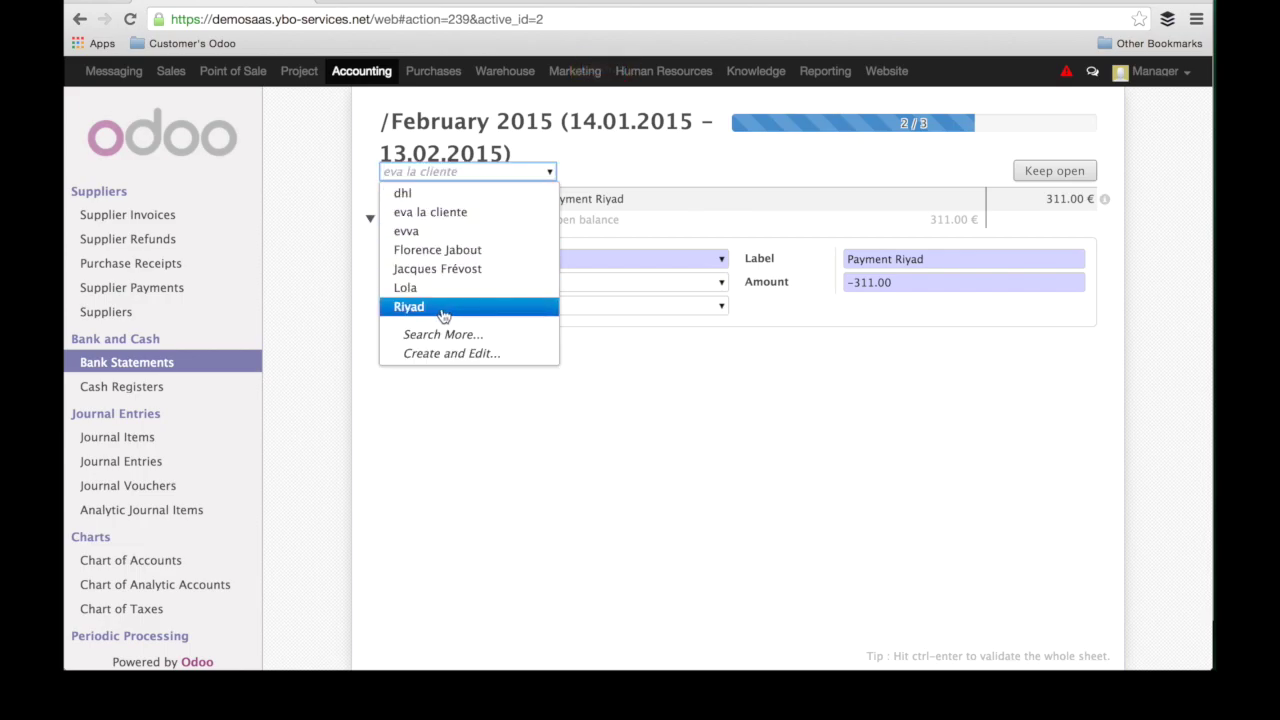
{"action": "left_click", "coordinate": [457, 251]}
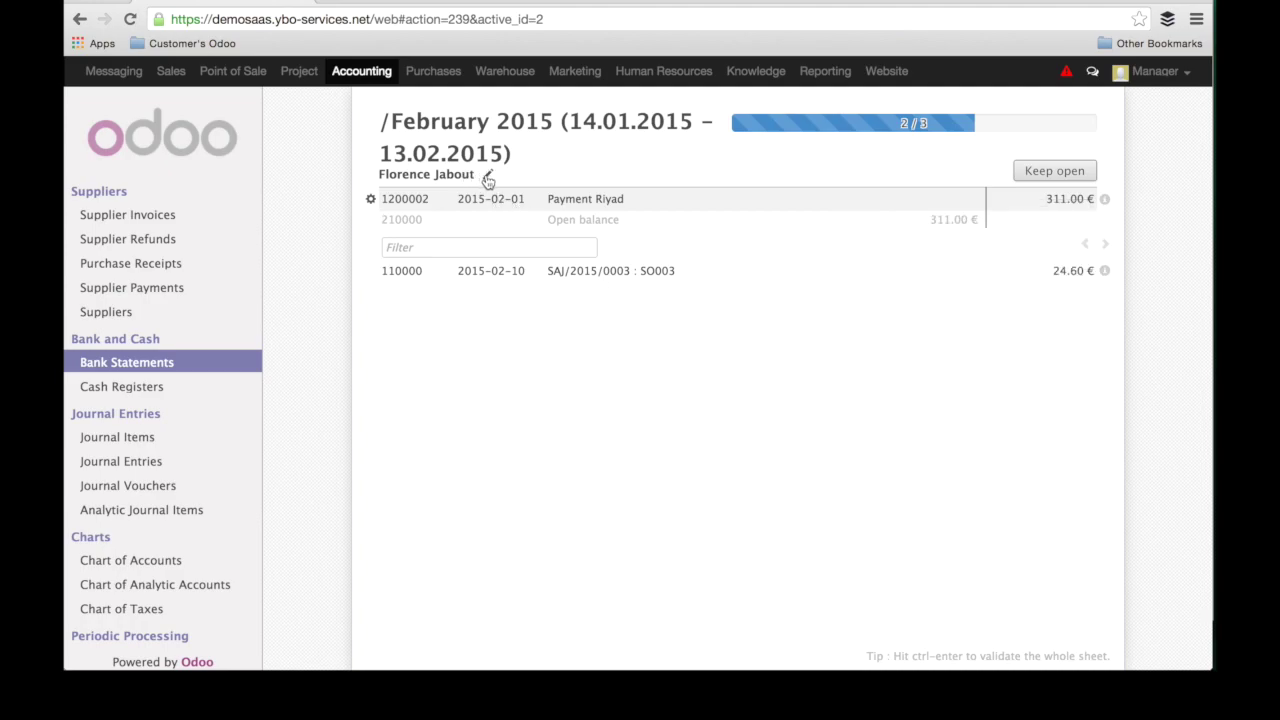
Step: Restore the original supplier on the 311.00 € payment and validate the payment as an open balance without matching an invoice
{"action": "left_click", "coordinate": [488, 178]}
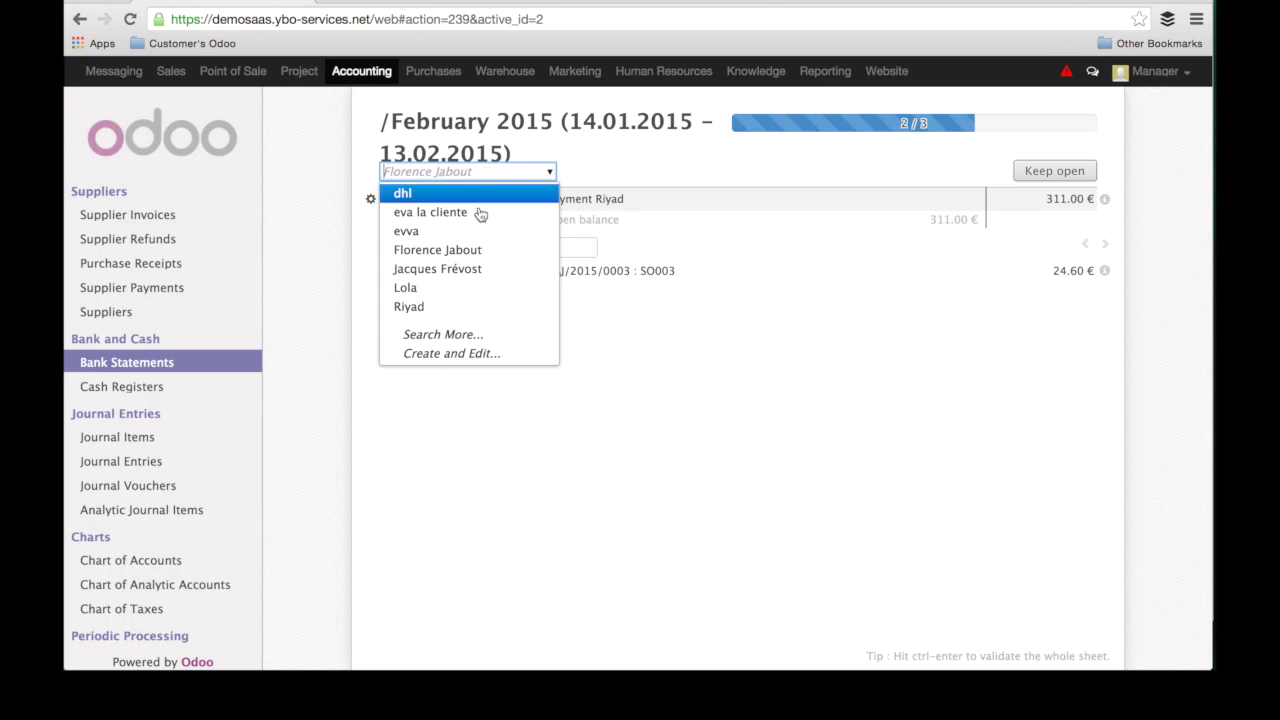
{"action": "left_click", "coordinate": [464, 305]}
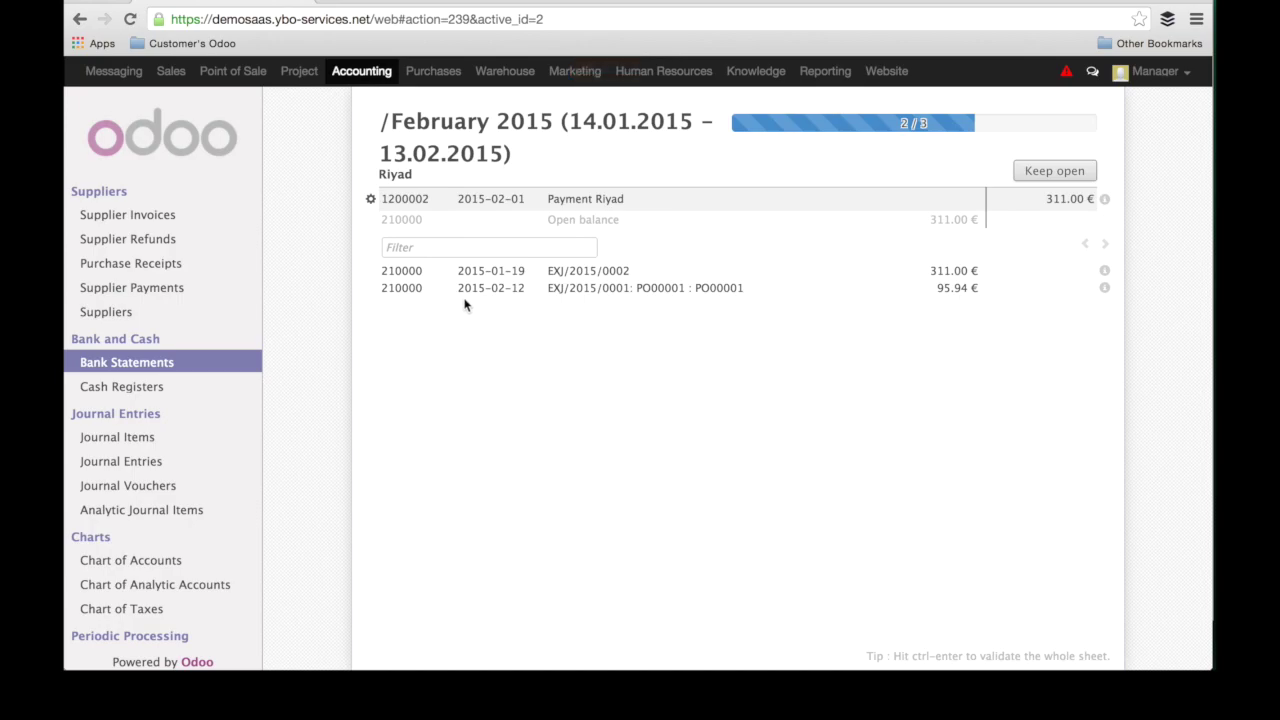
{"action": "mouse_move", "coordinate": [1106, 294]}
{"action": "left_click", "coordinate": [1060, 172]}
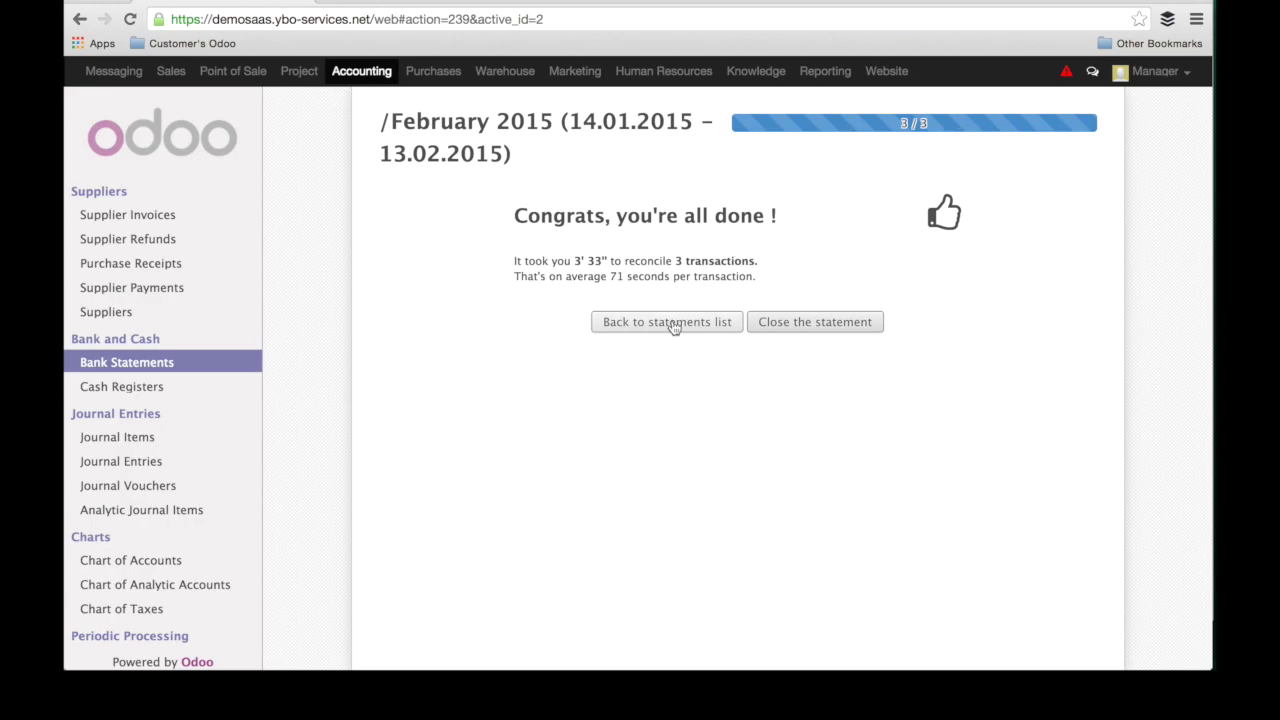
Step: Open the February 2015 statement from the statements list and try to cancel the reconciliation of the 311.00 € supplier payment
{"action": "left_click", "coordinate": [675, 331]}
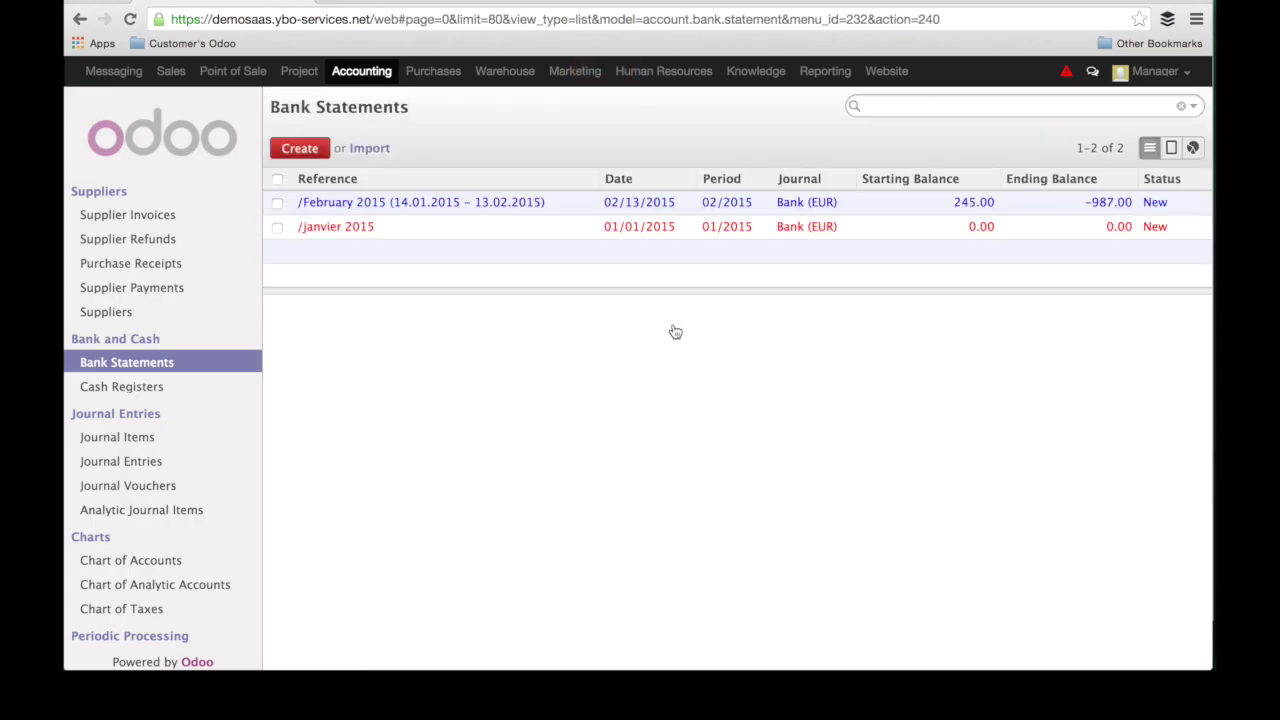
{"action": "left_click", "coordinate": [457, 204]}
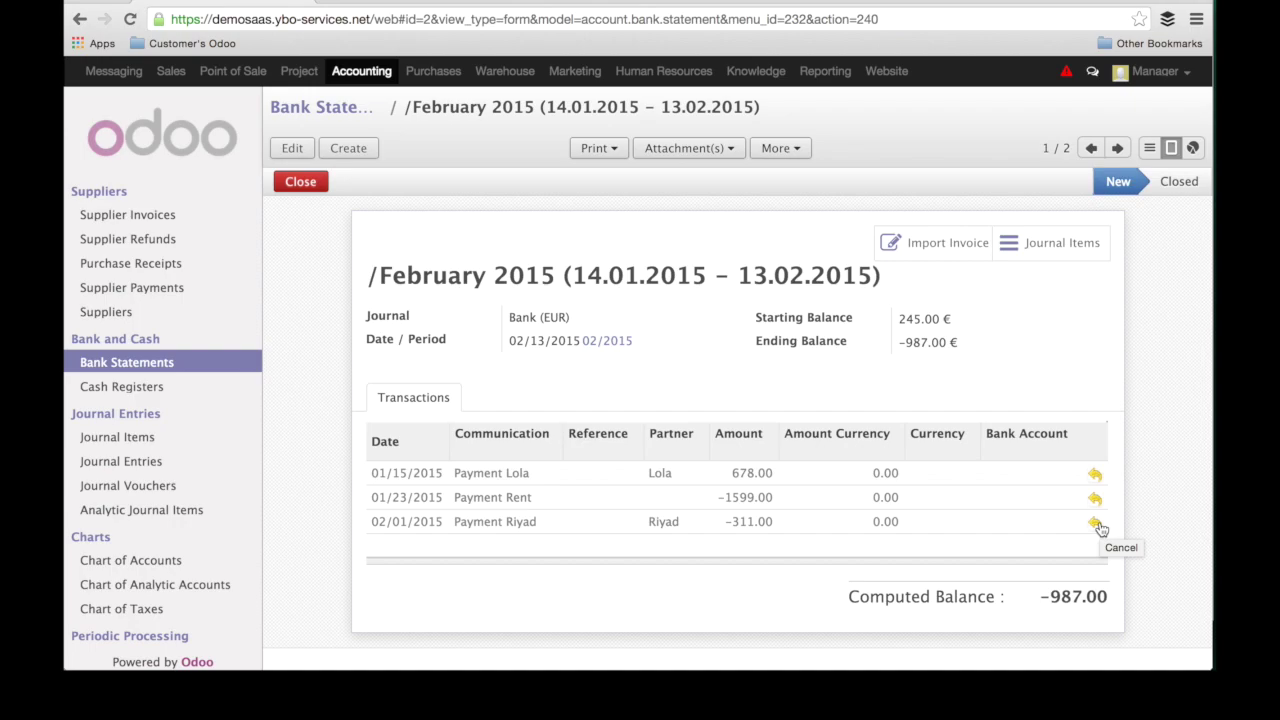
{"action": "left_click", "coordinate": [1097, 523]}
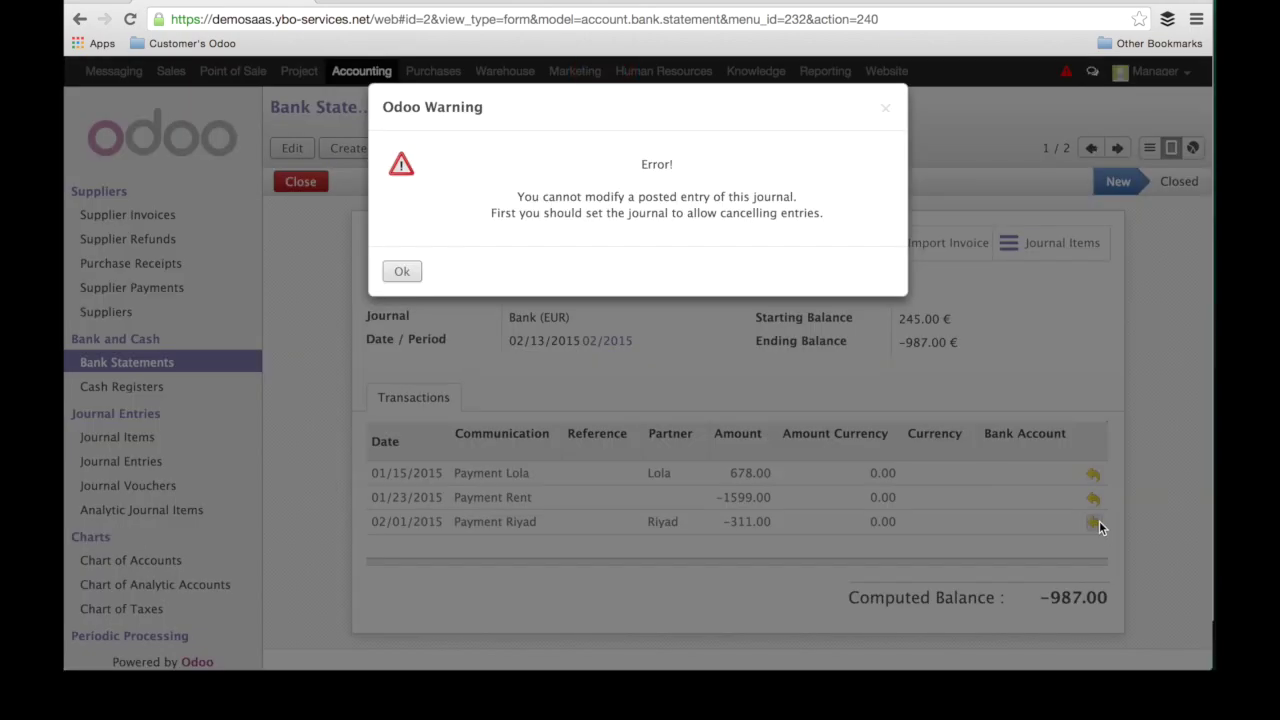
{"action": "left_click", "coordinate": [401, 273]}
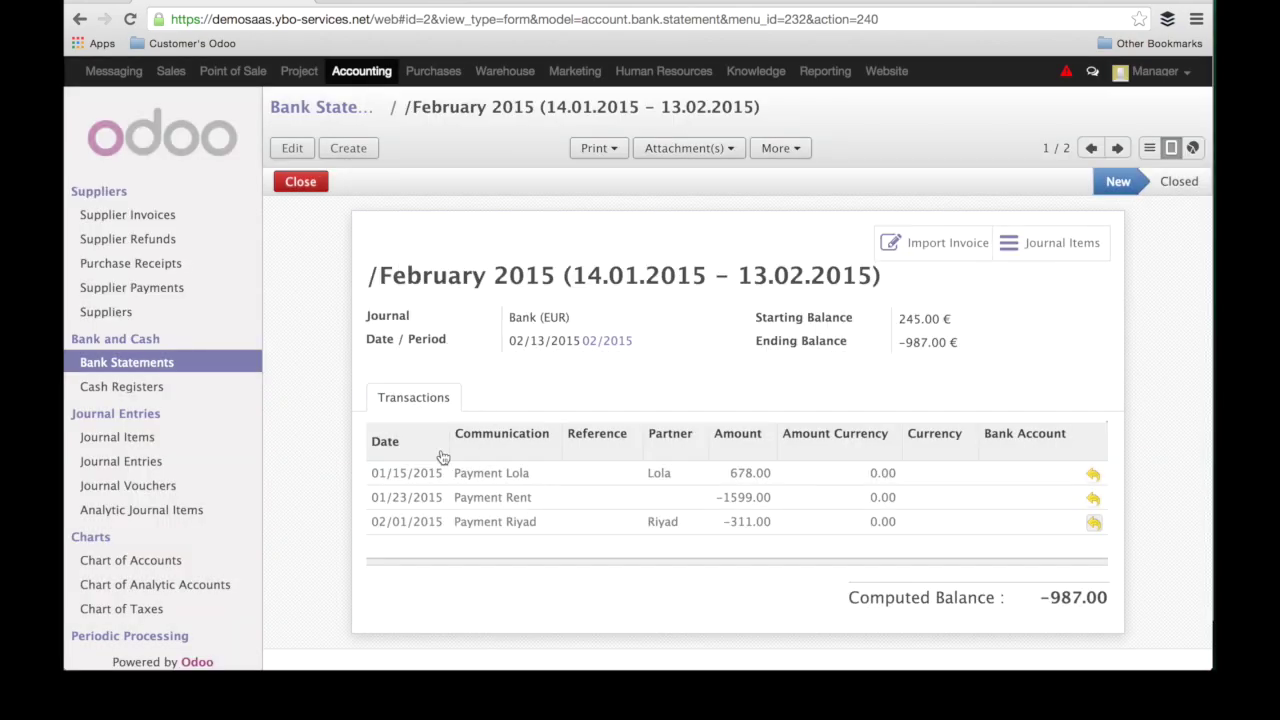
Step: Reopen the February 2015 statement, list its journal items and open the journal entry behind the SAJ/2015/0005 line
{"action": "left_click", "coordinate": [346, 116]}
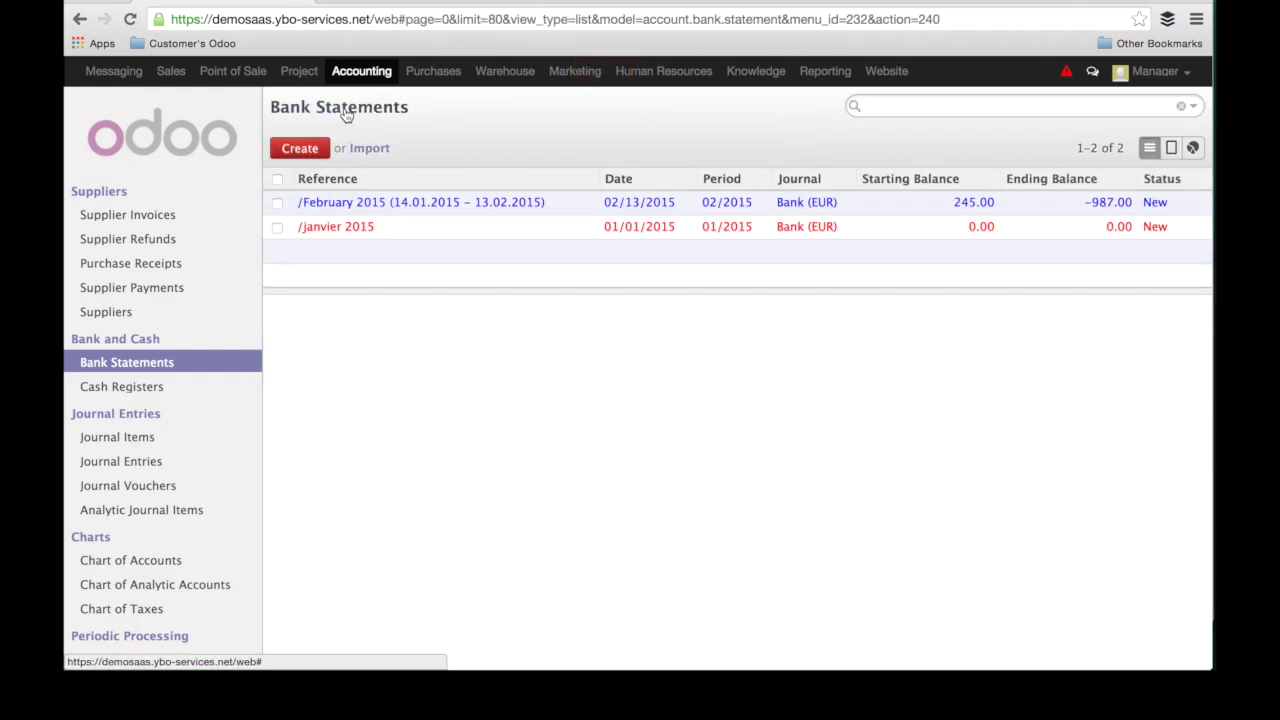
{"action": "left_click", "coordinate": [432, 205]}
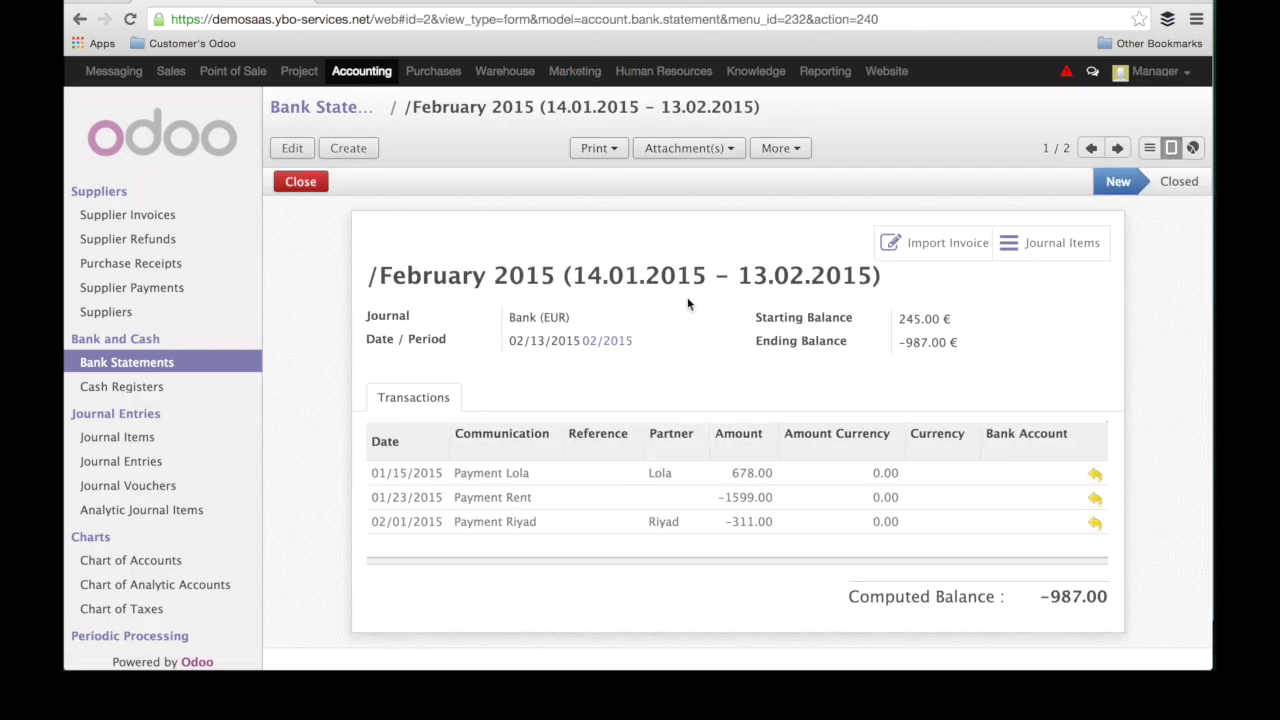
{"action": "left_click", "coordinate": [1062, 243]}
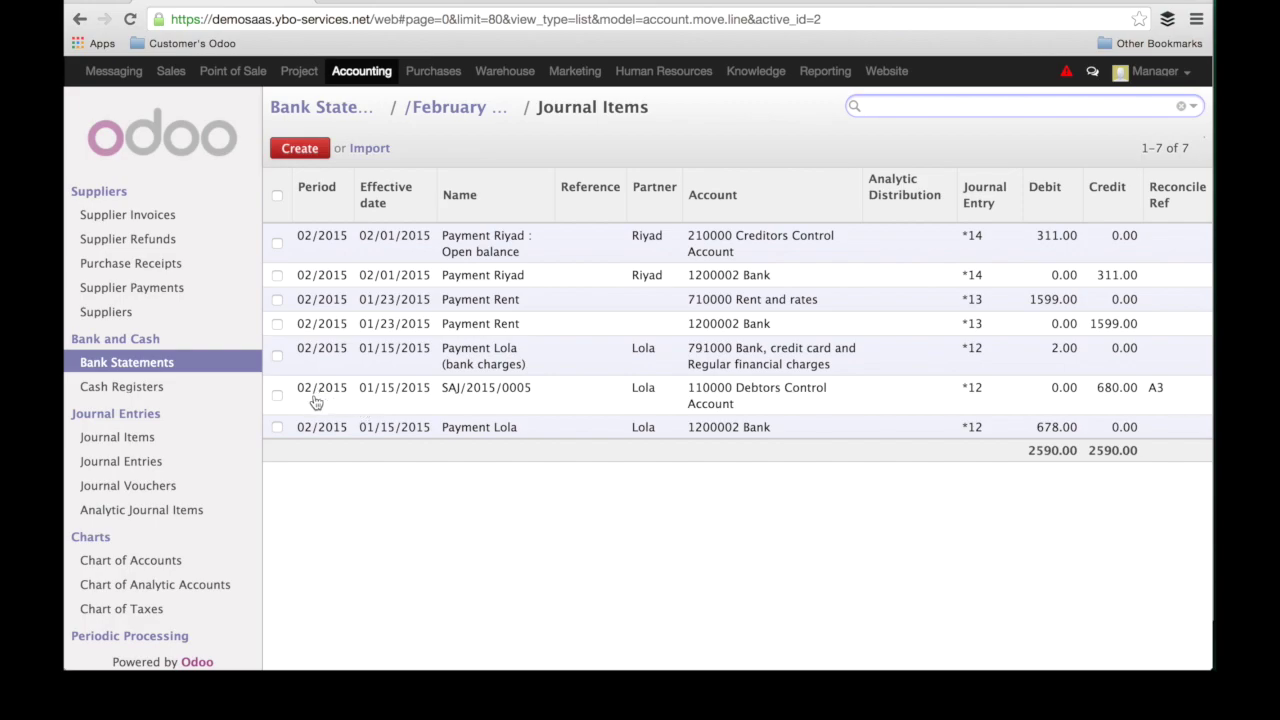
{"action": "left_click", "coordinate": [277, 396]}
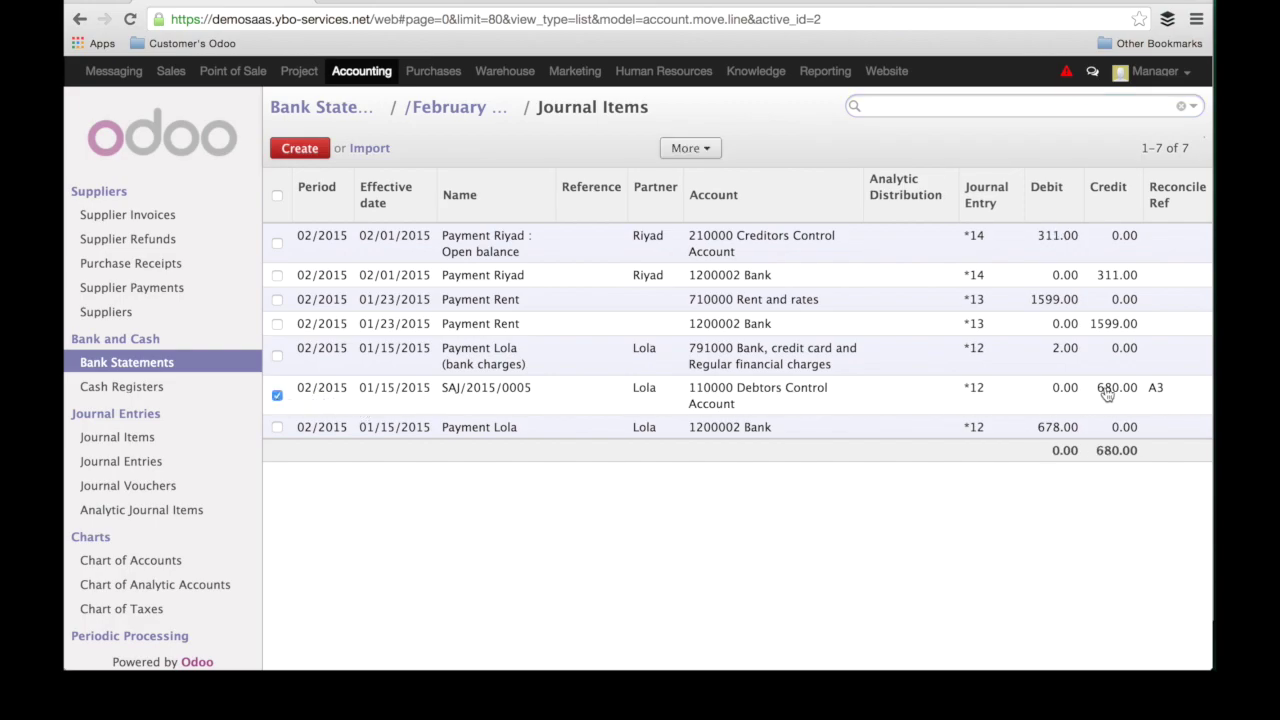
{"action": "left_click", "coordinate": [985, 395]}
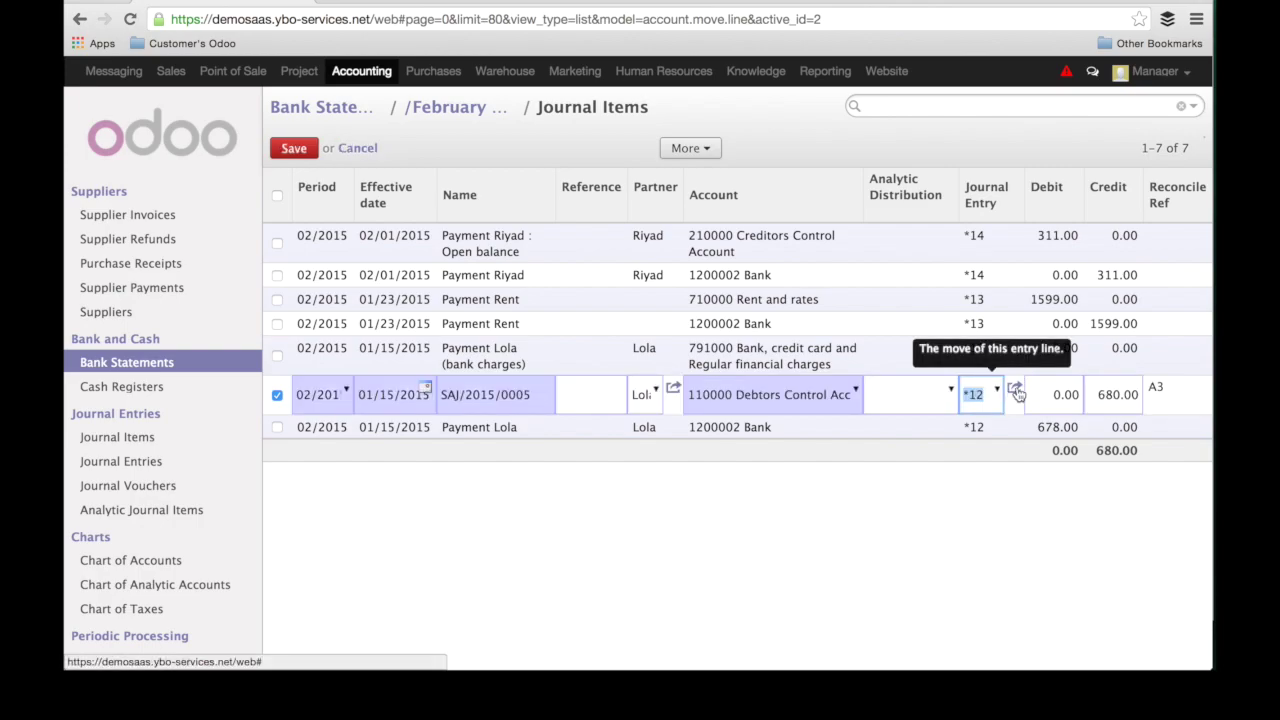
{"action": "left_click", "coordinate": [1015, 390]}
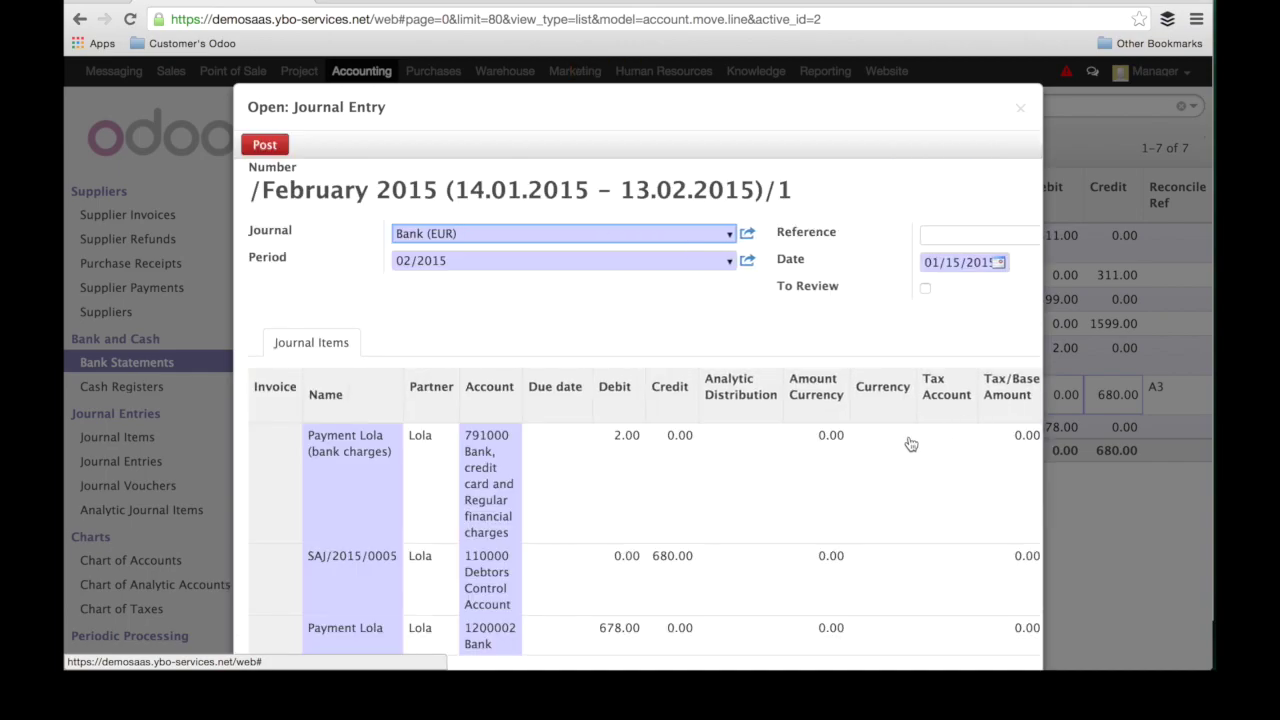
Step: Open reconciliation A3 from the entry's SAJ/2015/0005 line and examine its reconciled entries and the Unreconcile Entries action
{"action": "scroll", "coordinate": [798, 492], "scroll_direction": "down", "scroll_amount": 1}
{"action": "scroll", "coordinate": [798, 492], "scroll_direction": "down", "scroll_amount": 2}
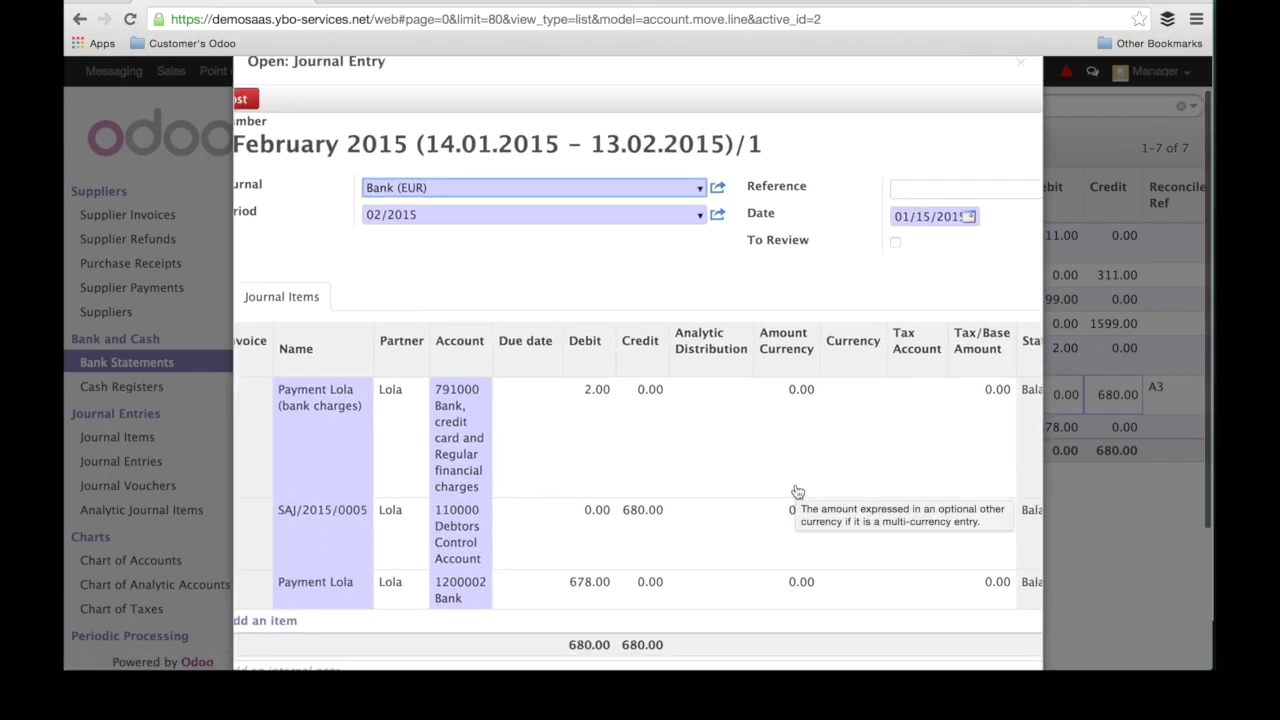
{"action": "scroll", "coordinate": [798, 492], "scroll_direction": "right", "scroll_amount": 4}
{"action": "scroll", "coordinate": [798, 492], "scroll_direction": "down", "scroll_amount": 3}
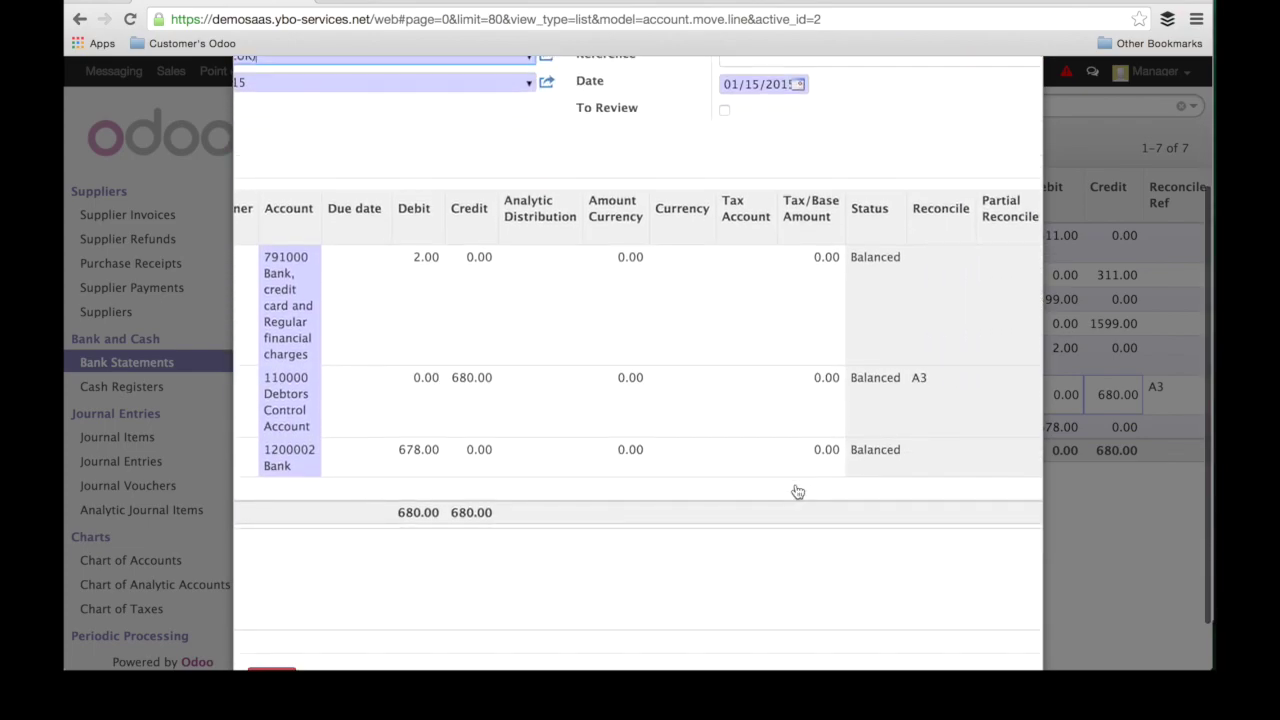
{"action": "left_click", "coordinate": [924, 388]}
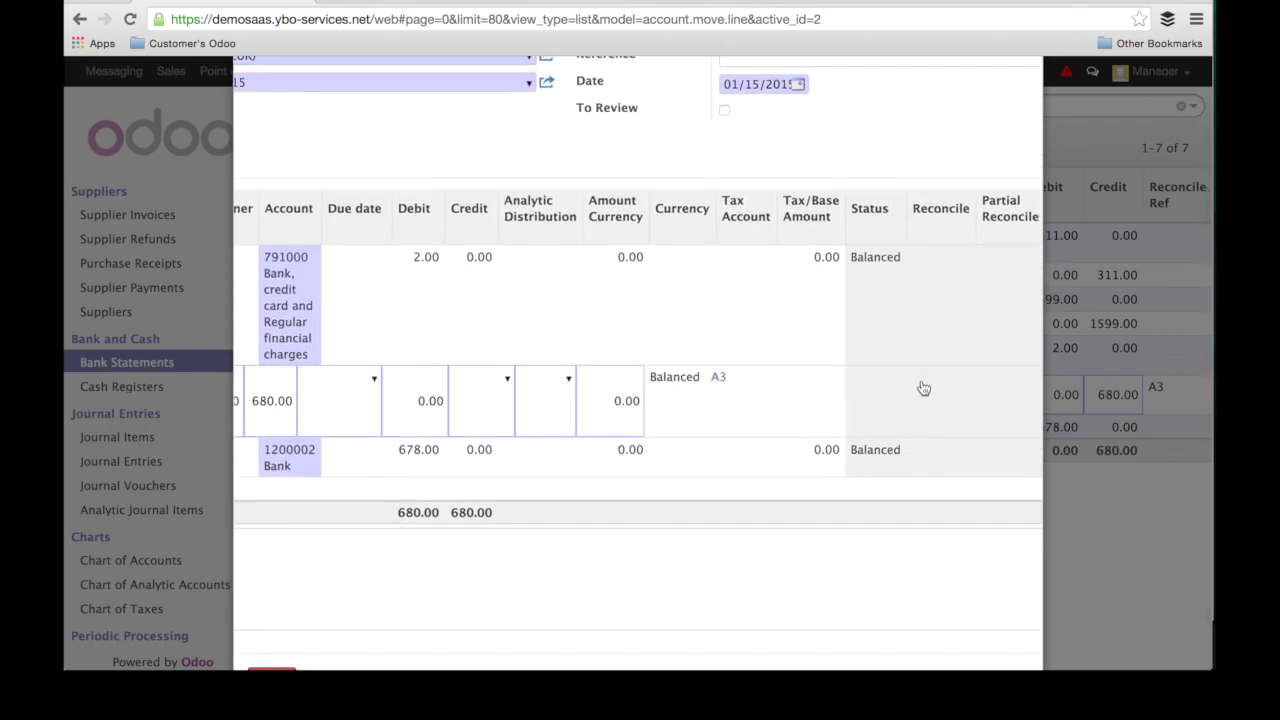
{"action": "left_click", "coordinate": [718, 380]}
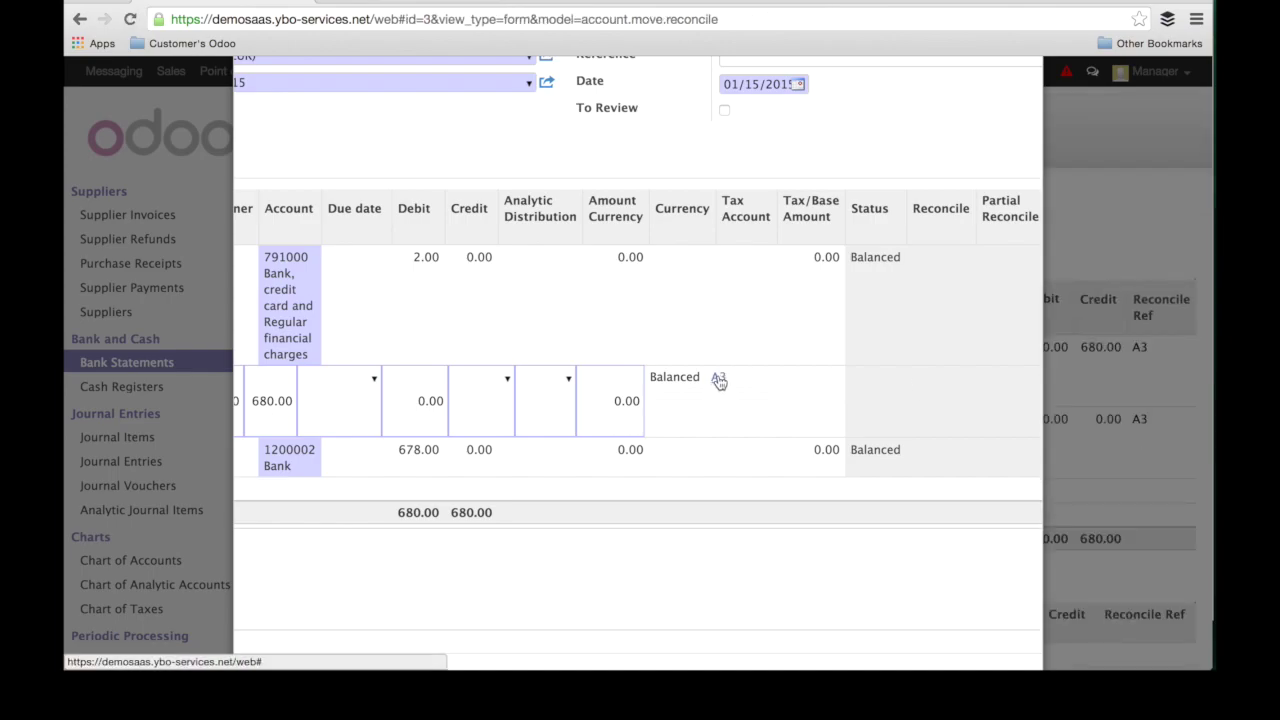
{"action": "scroll", "coordinate": [866, 168], "scroll_direction": "up", "scroll_amount": 3}
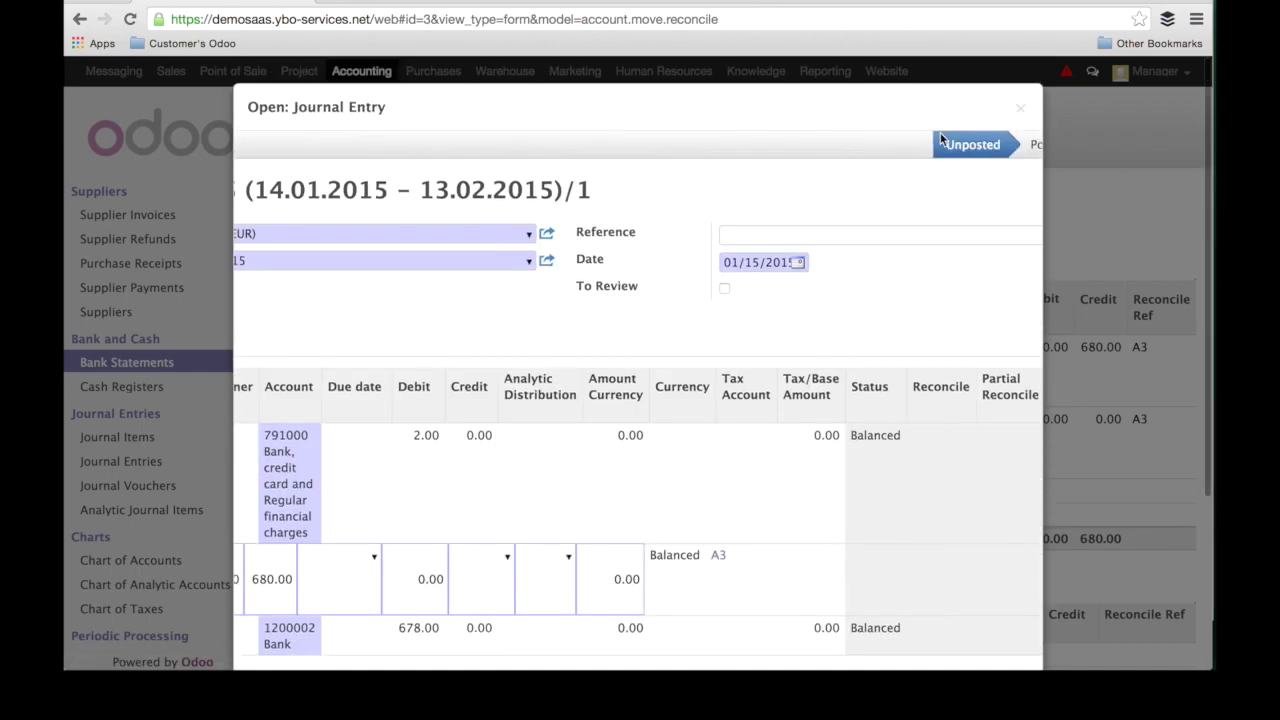
{"action": "left_click", "coordinate": [1020, 107]}
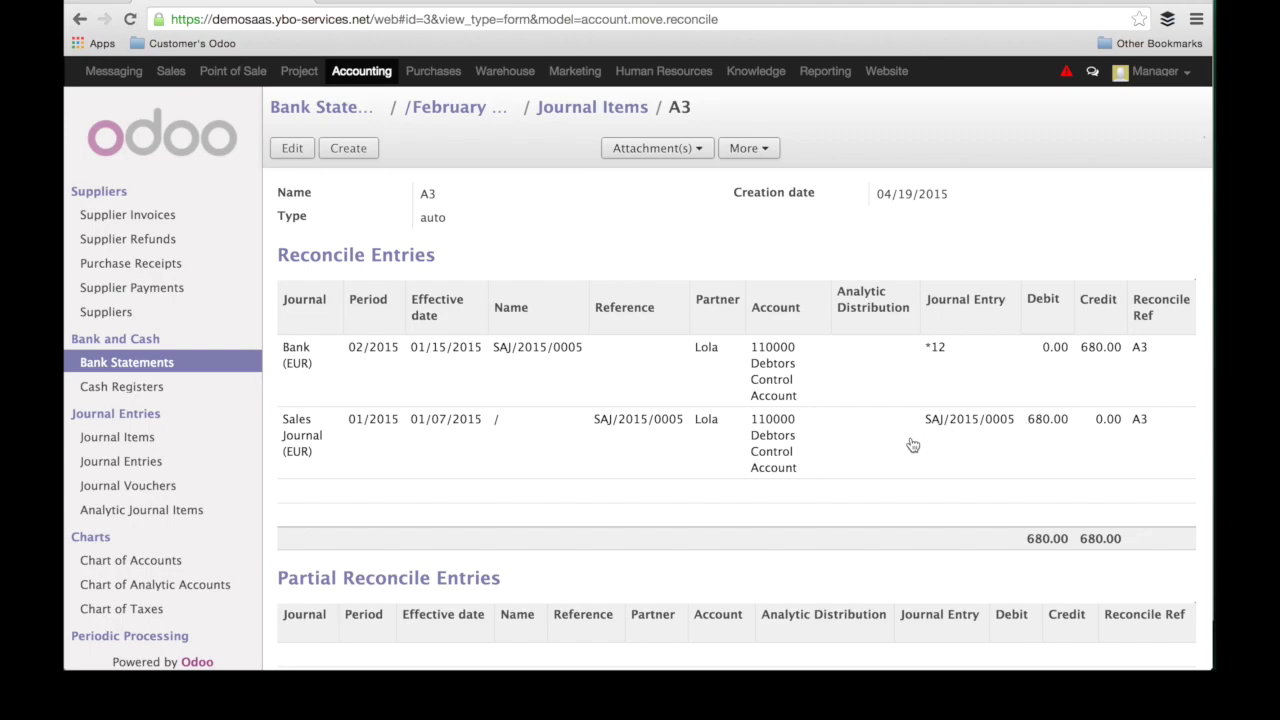
{"action": "left_click", "coordinate": [757, 150]}
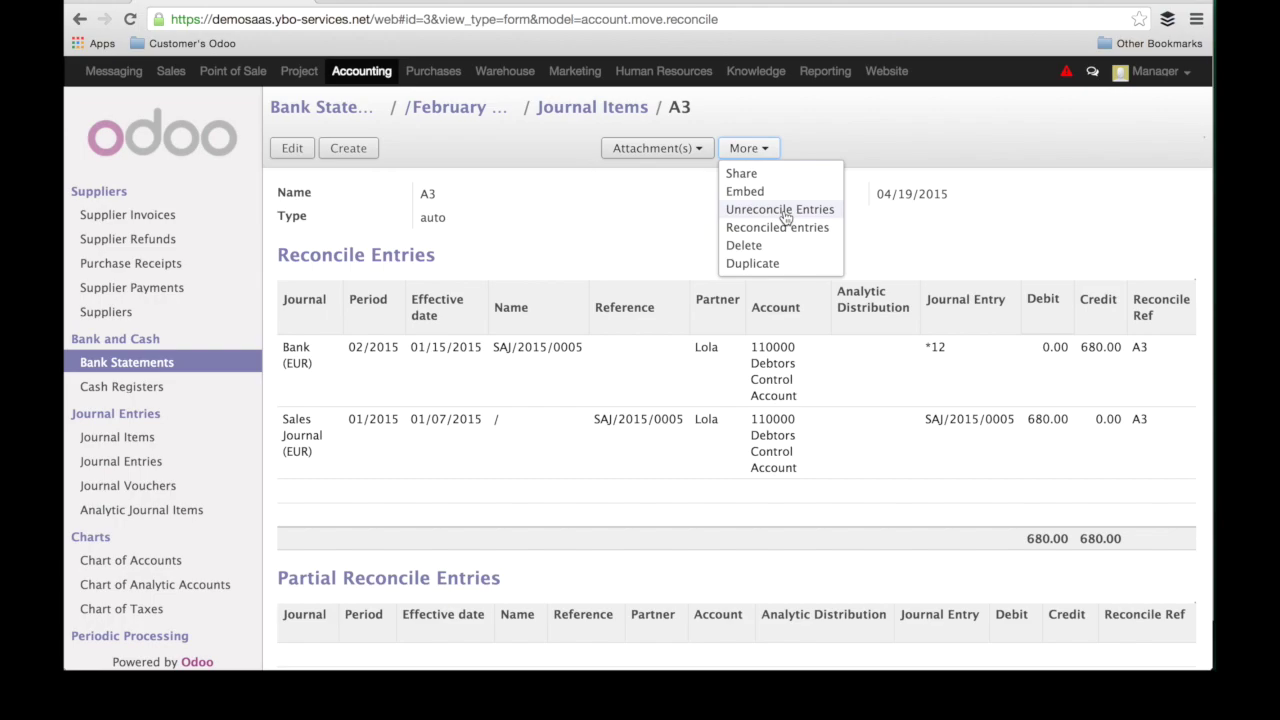
{"action": "left_click", "coordinate": [801, 120]}
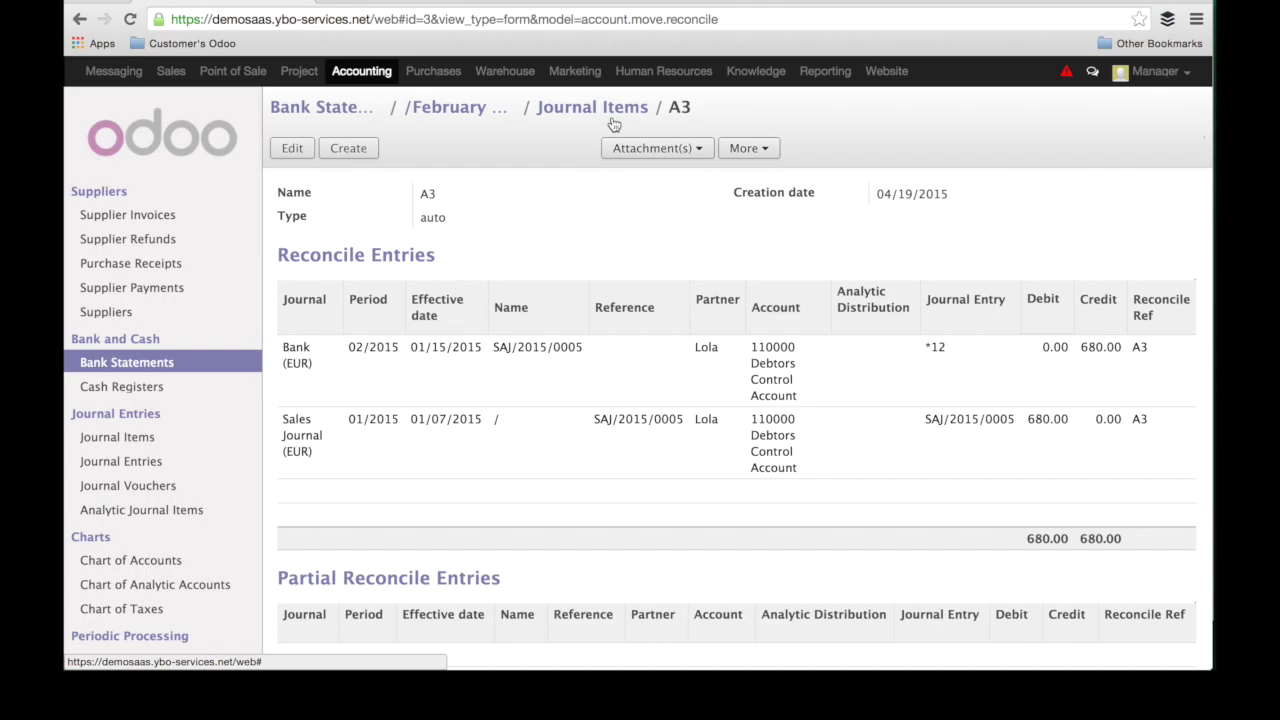
Step: Return to the February 2015 statement and try again to cancel the supplier payment's reconciliation
{"action": "left_click", "coordinate": [478, 114]}
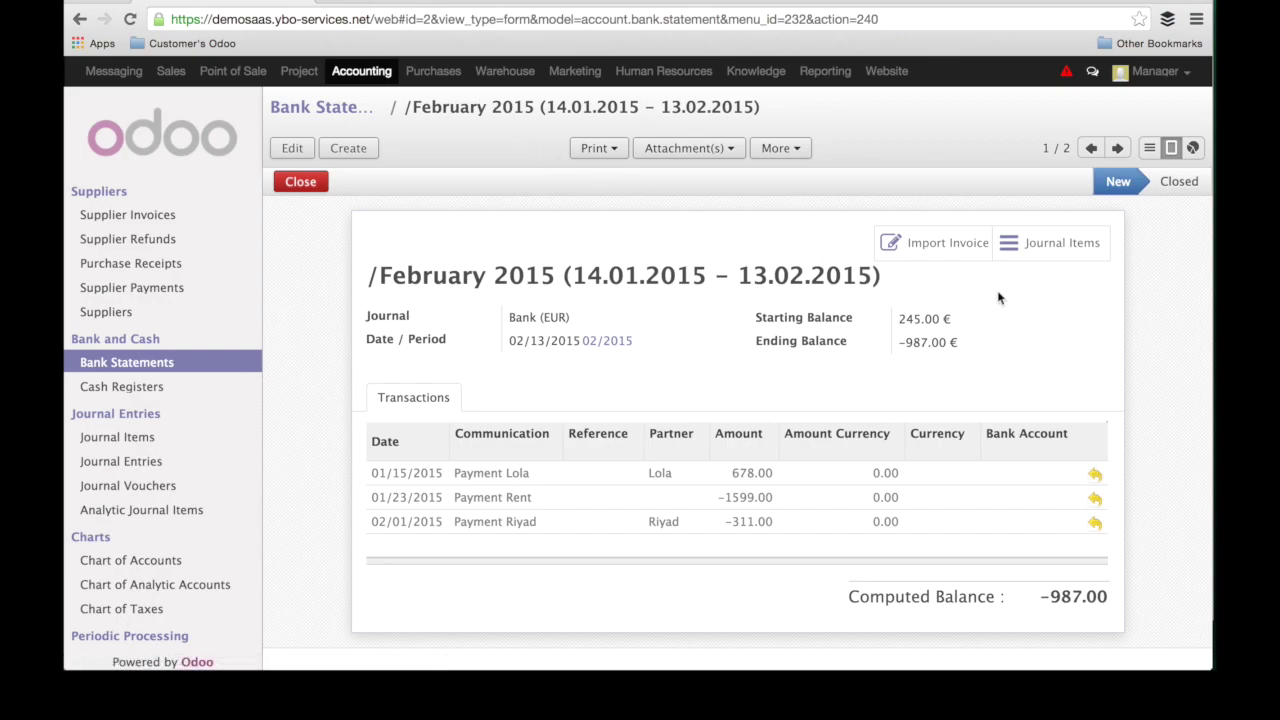
{"action": "left_click", "coordinate": [1095, 523]}
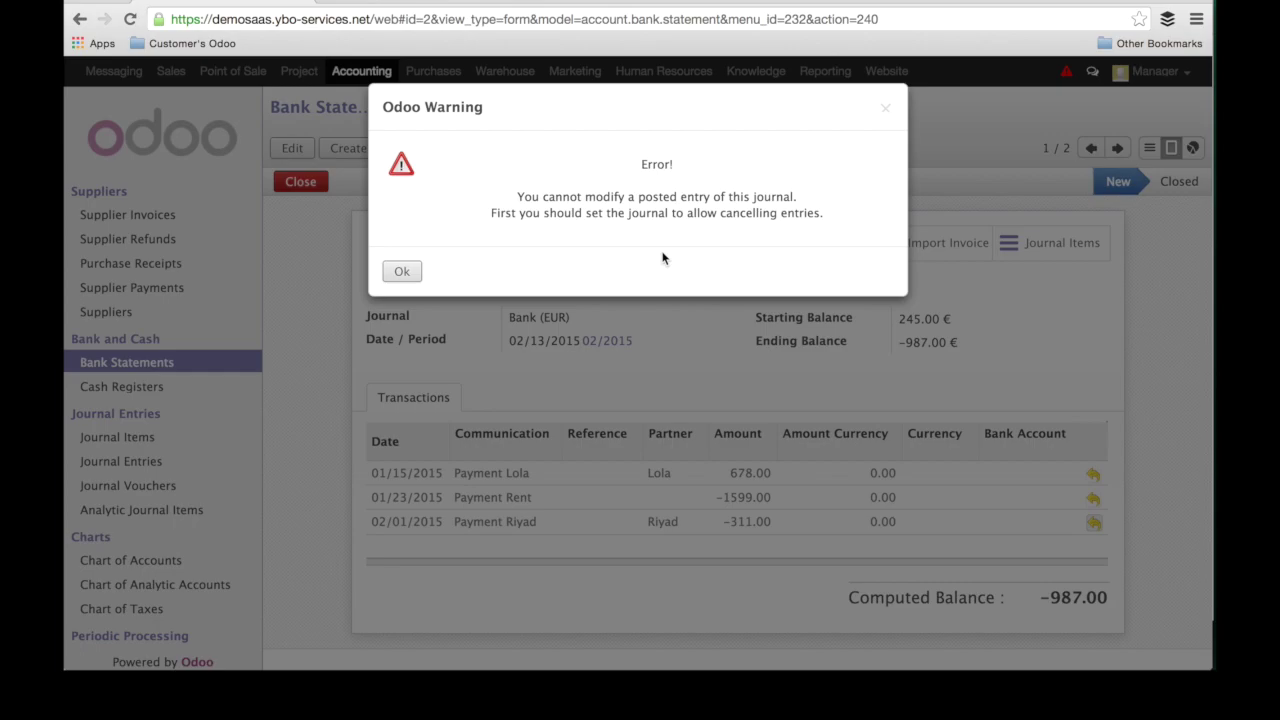
{"action": "left_click", "coordinate": [402, 272]}
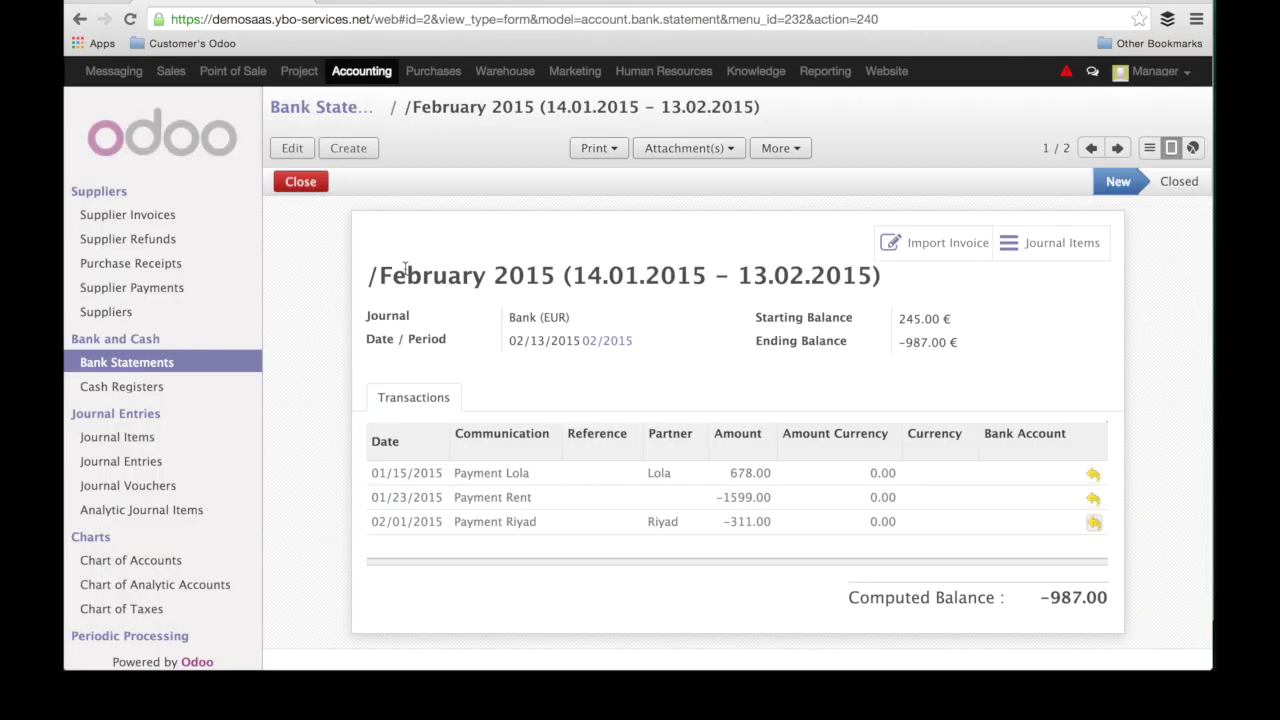
Step: Enable Allow Cancelling Entries in the advanced settings of the Bank journal (BNK2) and save the journal
{"action": "scroll", "coordinate": [175, 389], "scroll_direction": "down", "scroll_amount": 7}
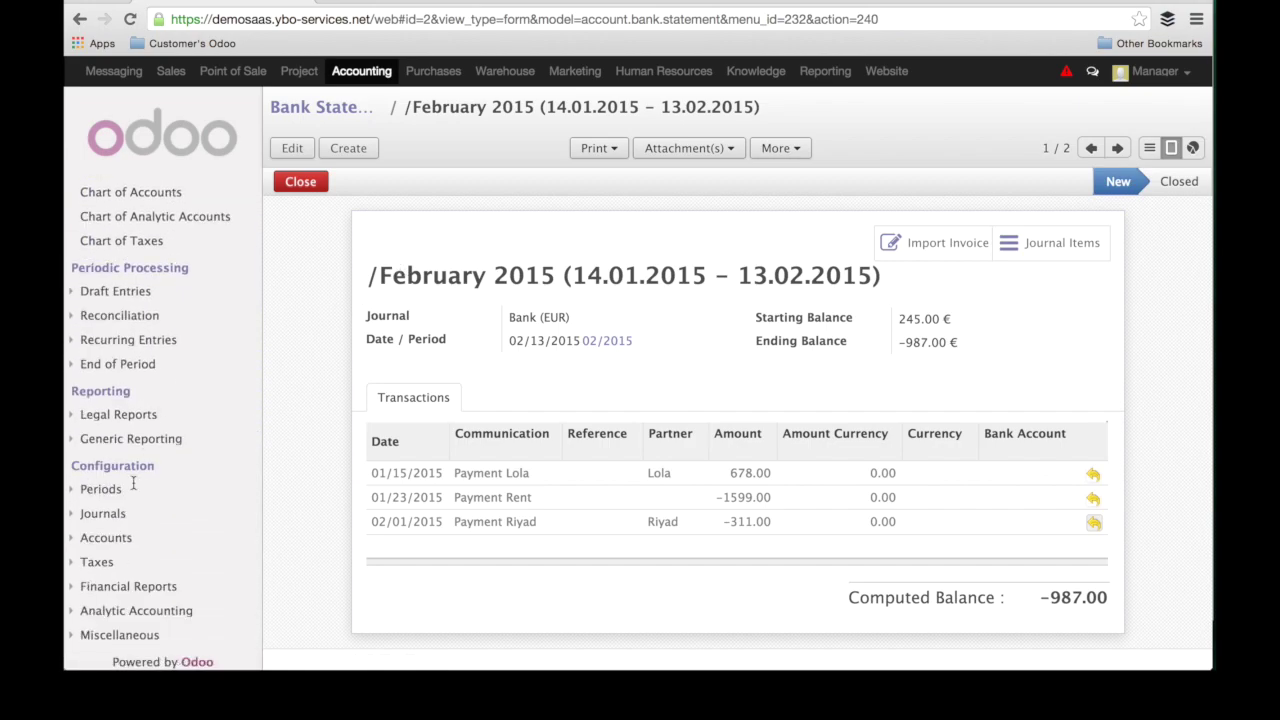
{"action": "left_click", "coordinate": [73, 517]}
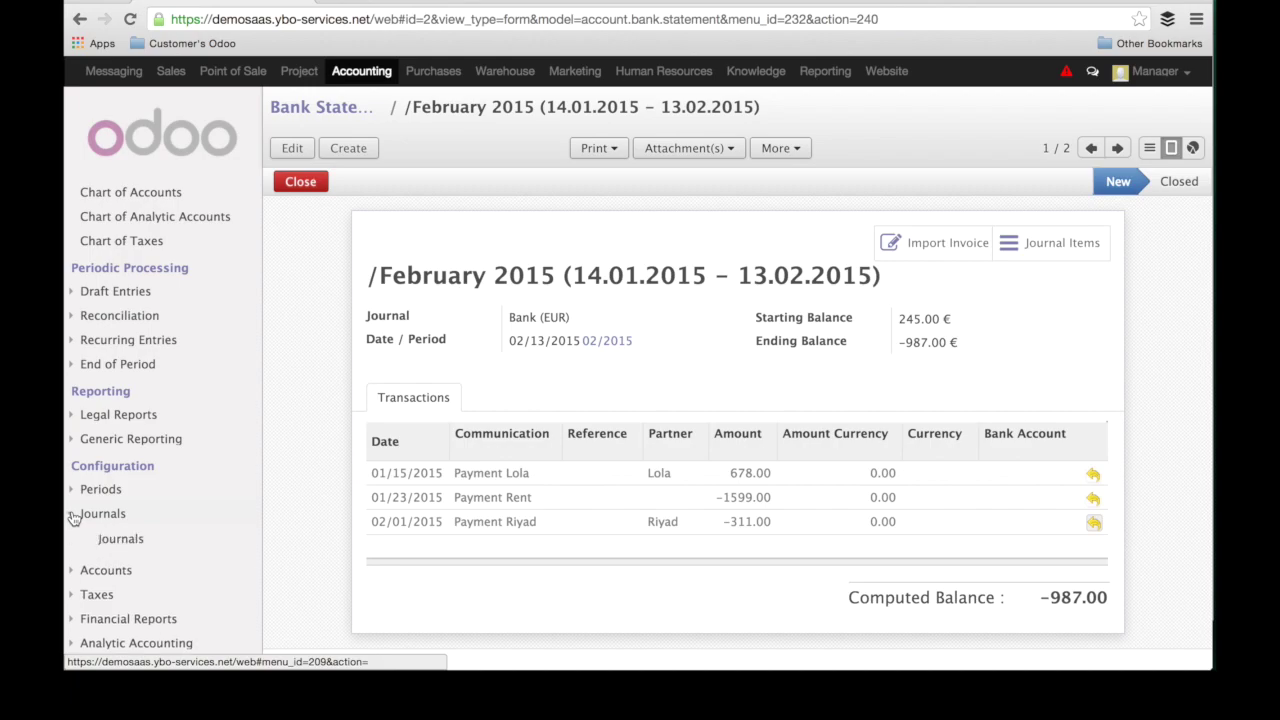
{"action": "left_click", "coordinate": [125, 548]}
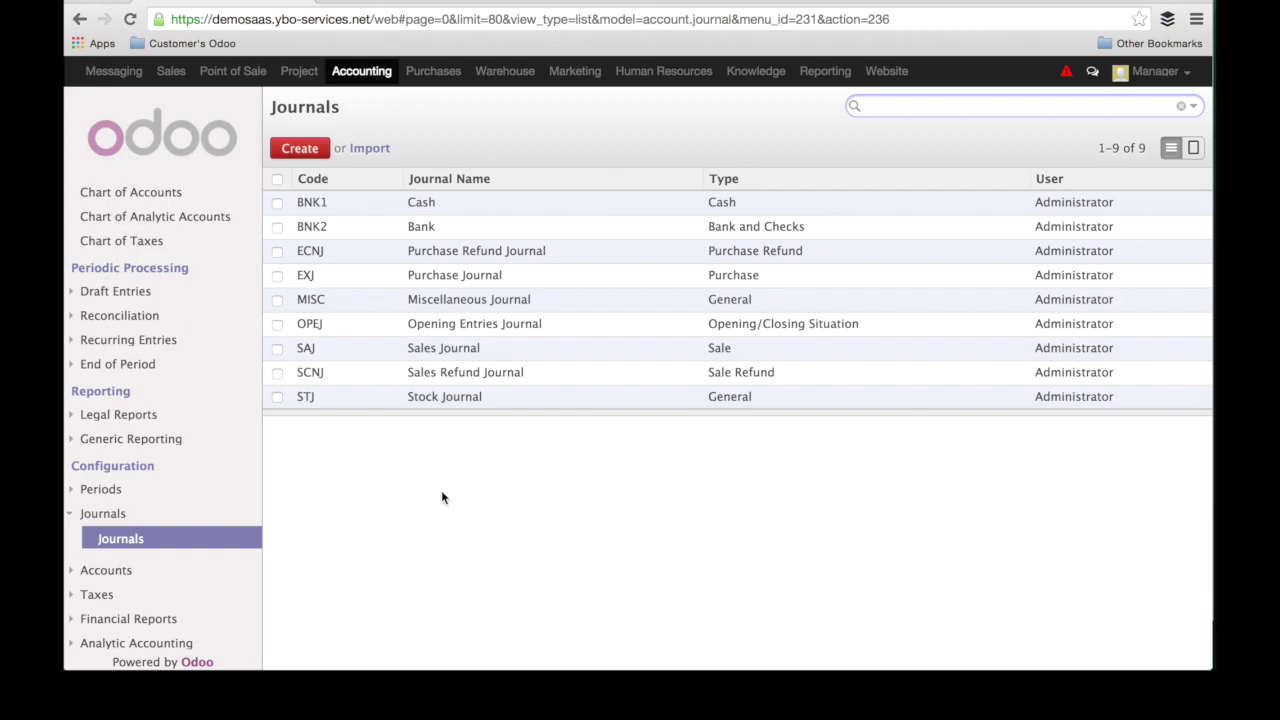
{"action": "left_click", "coordinate": [312, 228]}
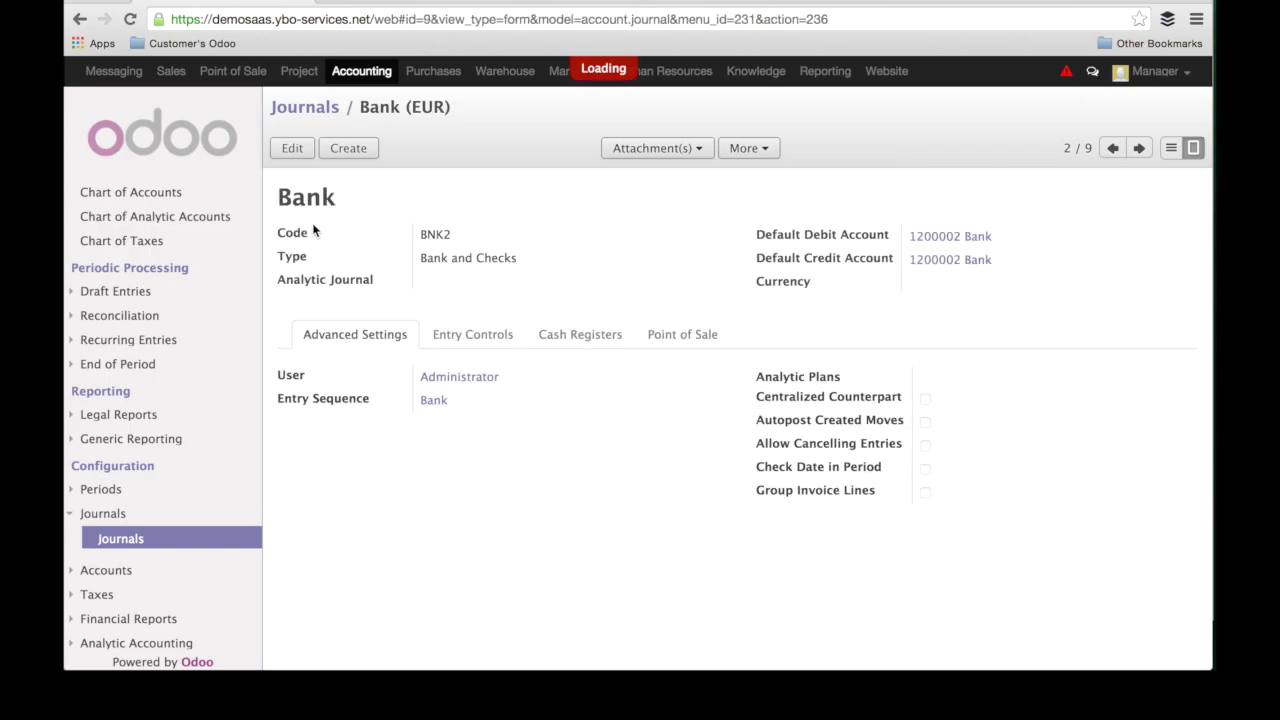
{"action": "left_click", "coordinate": [291, 149]}
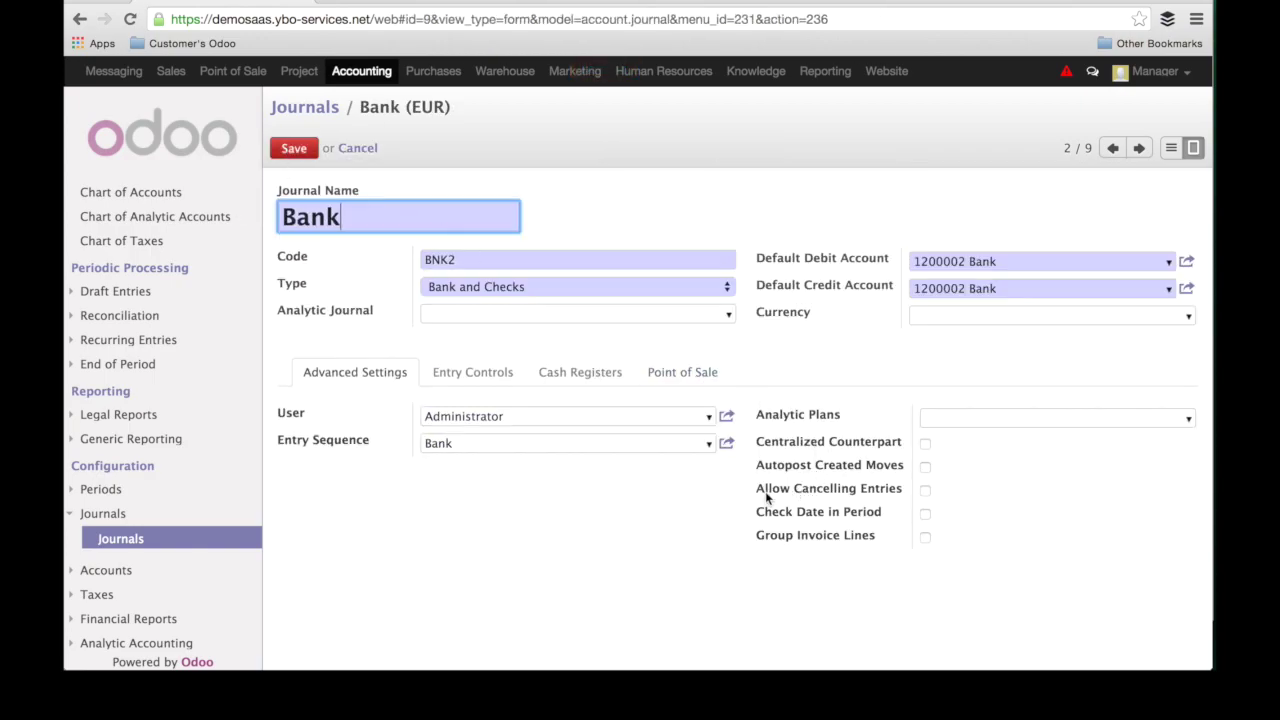
{"action": "mouse_move", "coordinate": [890, 490]}
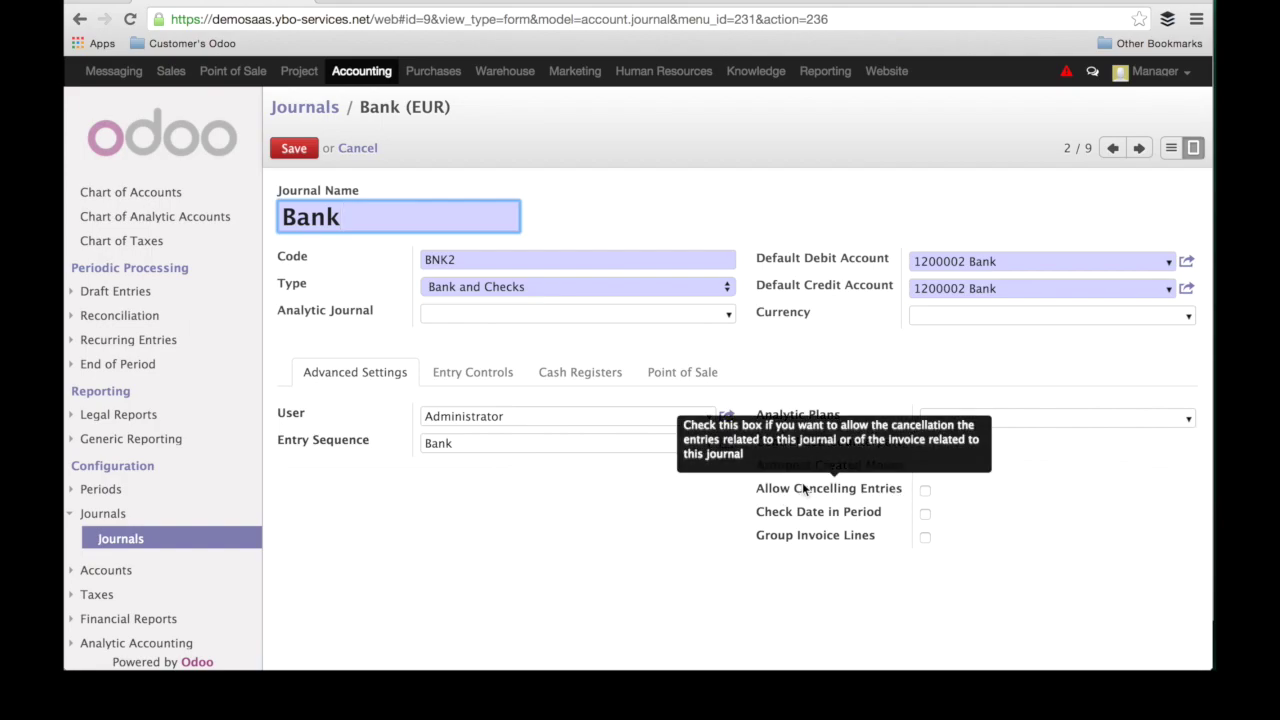
{"action": "left_click", "coordinate": [925, 490]}
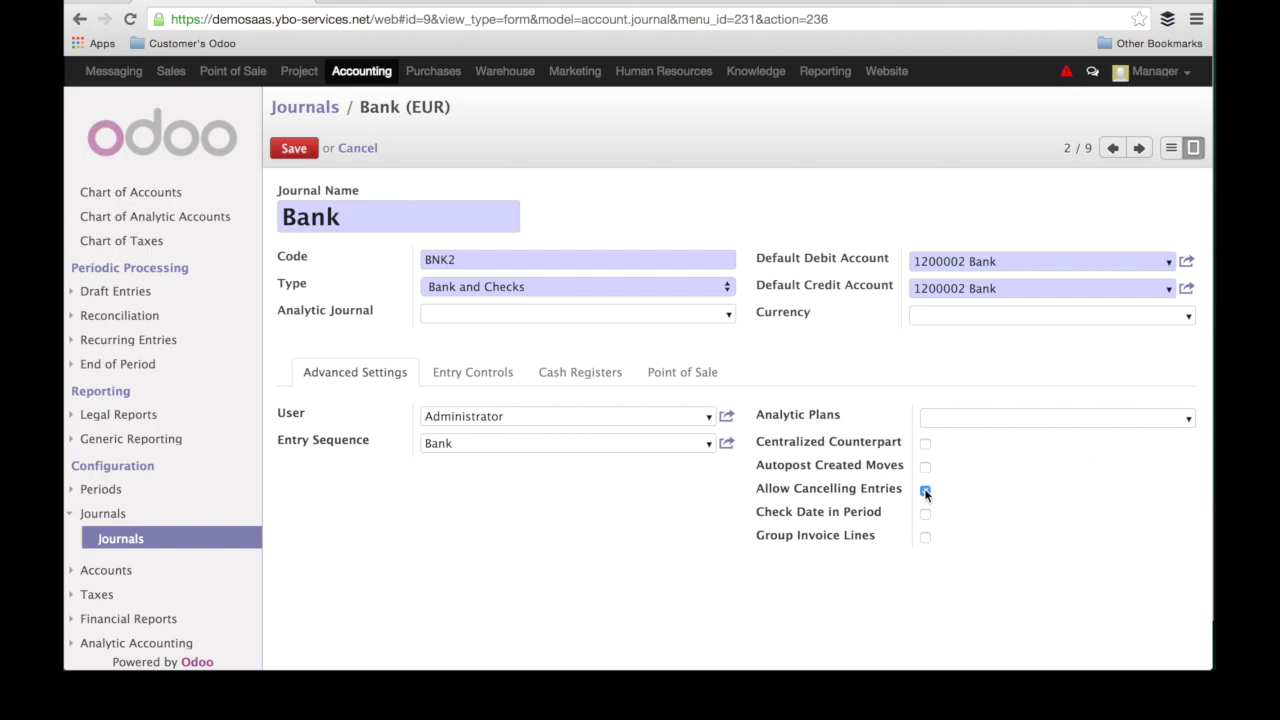
{"action": "left_click", "coordinate": [300, 149]}
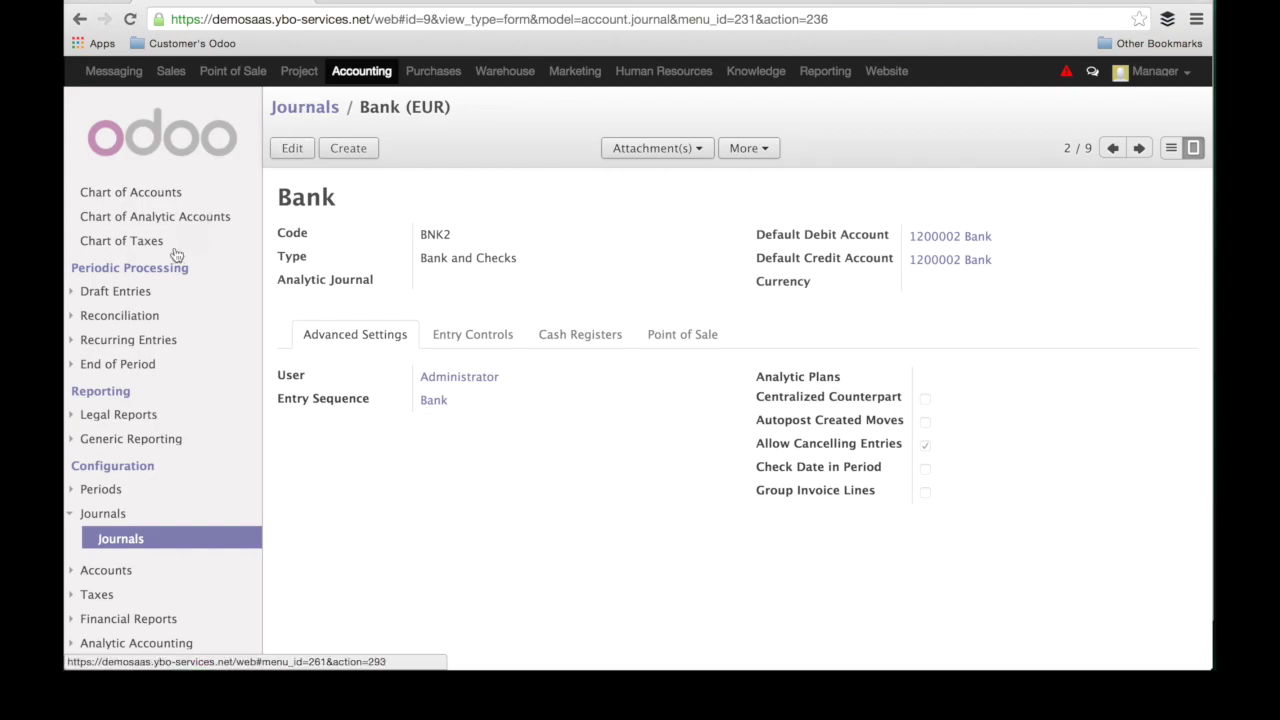
Step: Cancel the reconciliation of the 311.00 € supplier payment in the February 2015 statement and review the statement's remaining journal items
{"action": "scroll", "coordinate": [168, 254], "scroll_direction": "up", "scroll_amount": 1}
{"action": "scroll", "coordinate": [168, 254], "scroll_direction": "up", "scroll_amount": 5}
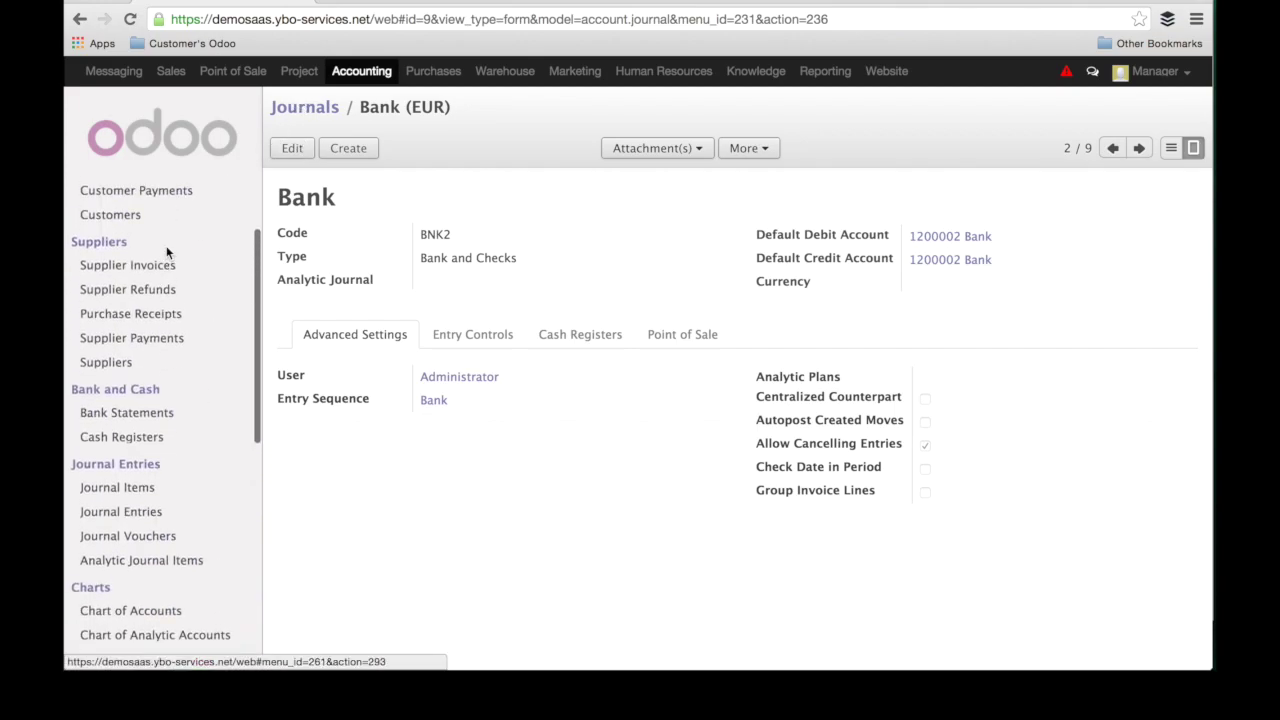
{"action": "left_click", "coordinate": [130, 413]}
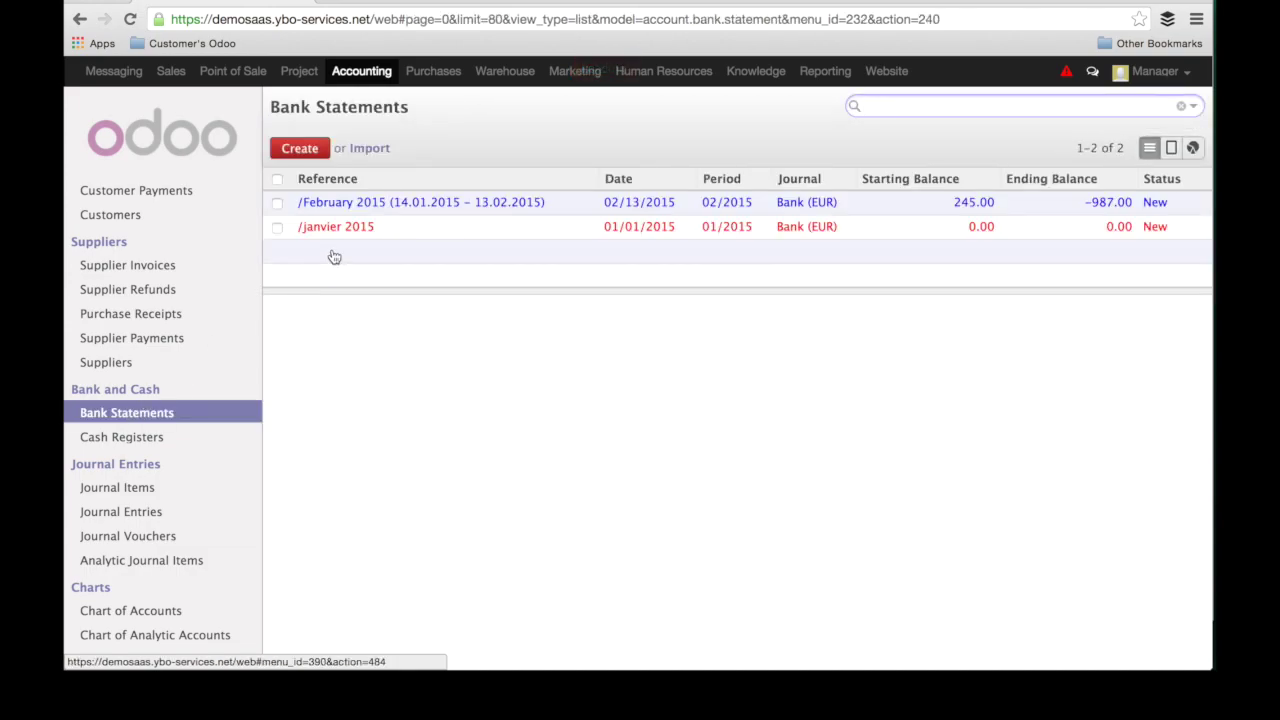
{"action": "left_click", "coordinate": [387, 206]}
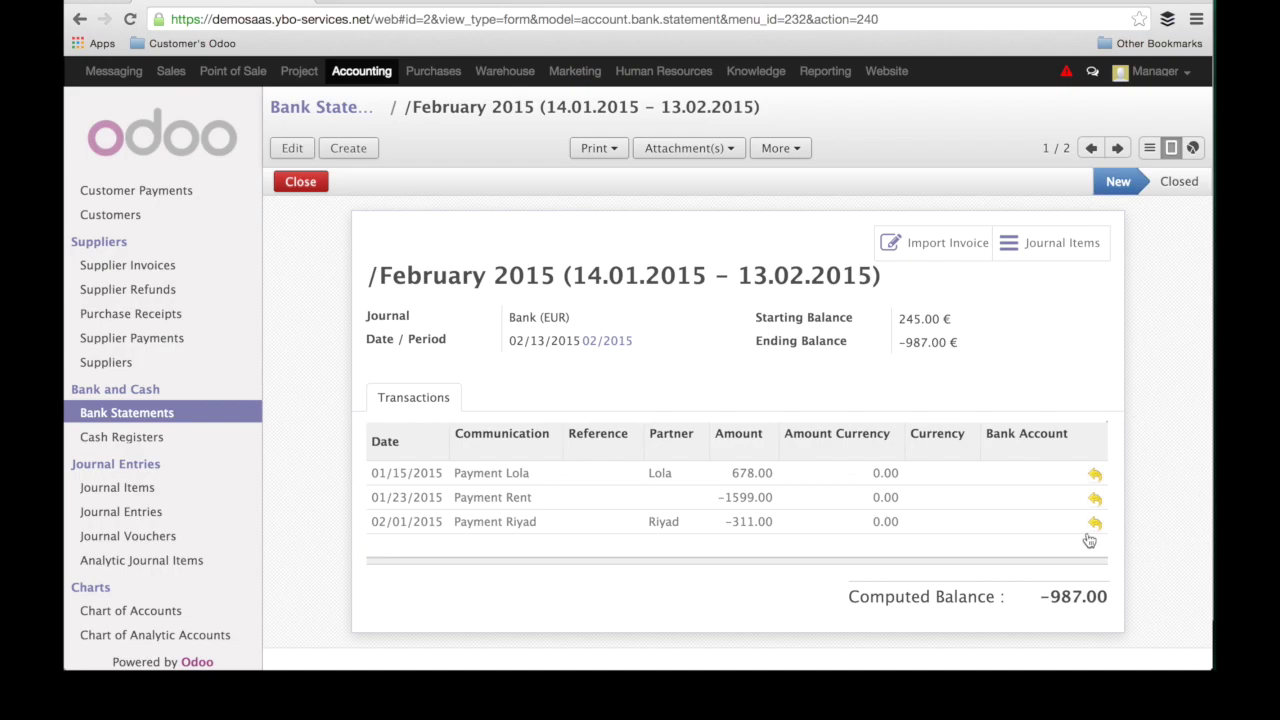
{"action": "left_click", "coordinate": [1095, 523]}
{"action": "left_click", "coordinate": [1073, 252]}
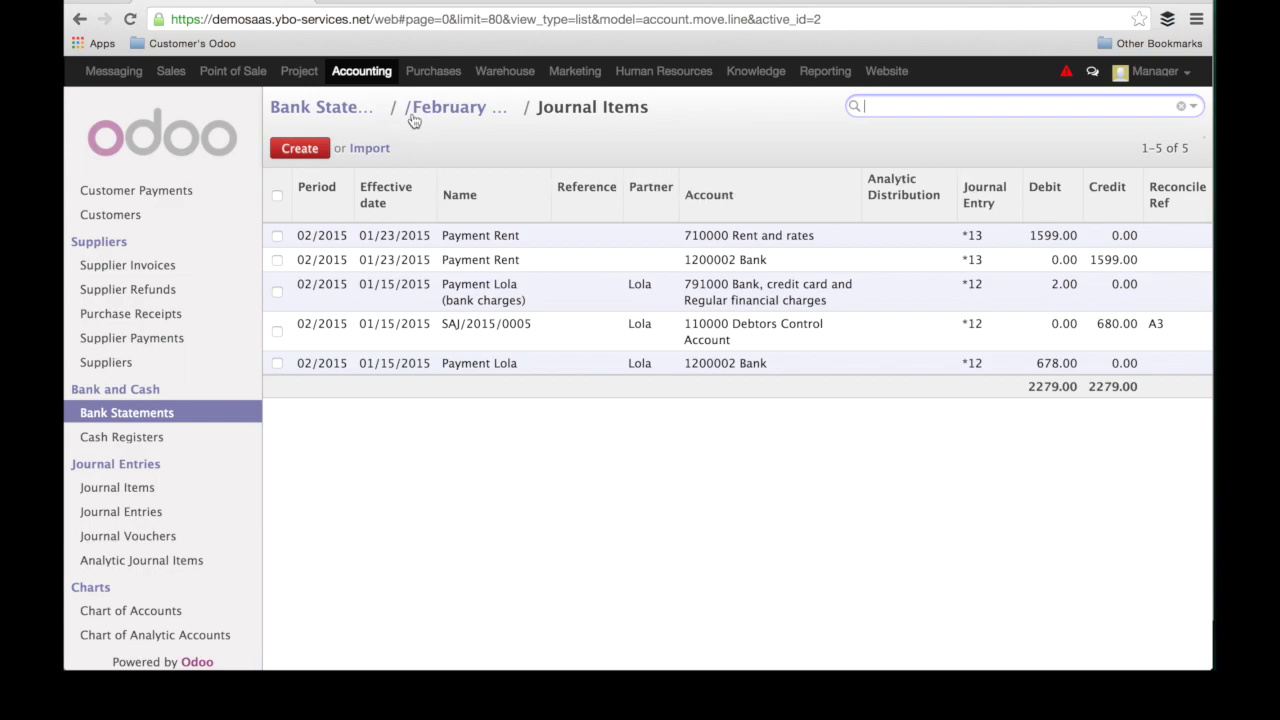
{"action": "left_click", "coordinate": [449, 109]}
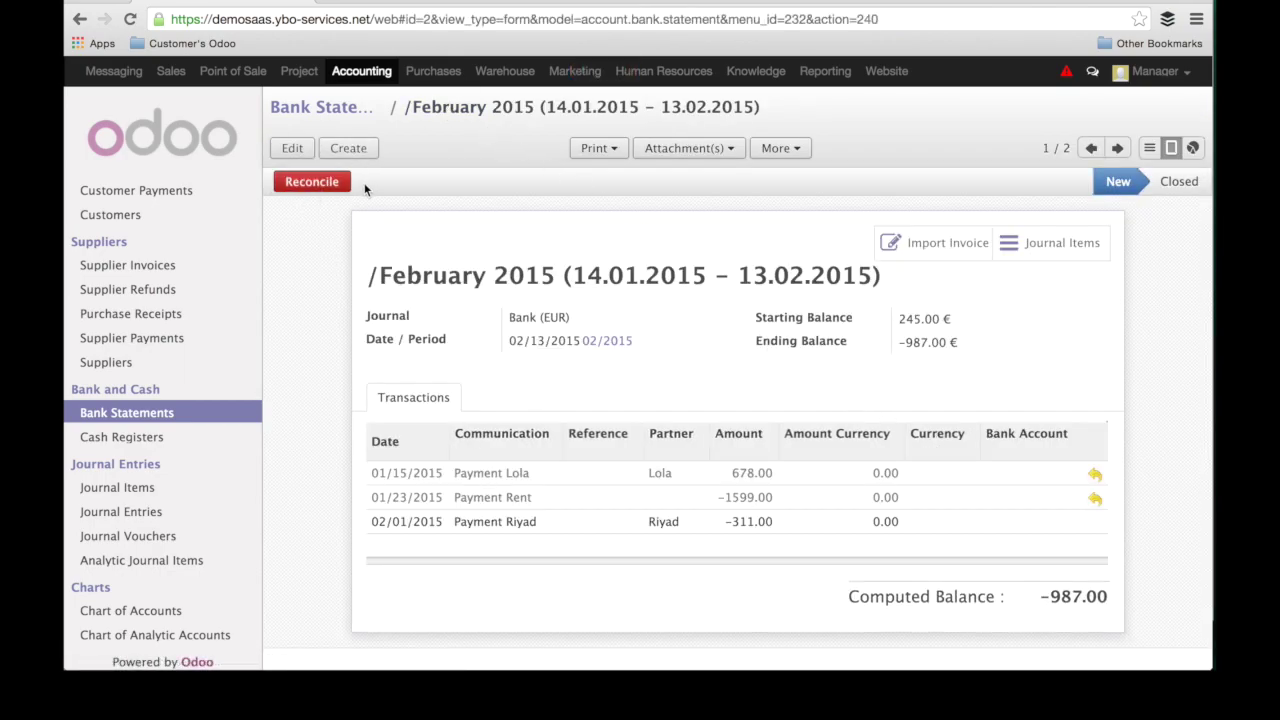
Step: Reconcile the 311.00 € supplier payment with invoice EXJ/2015/0002 and return to the statements list
{"action": "left_click", "coordinate": [318, 183]}
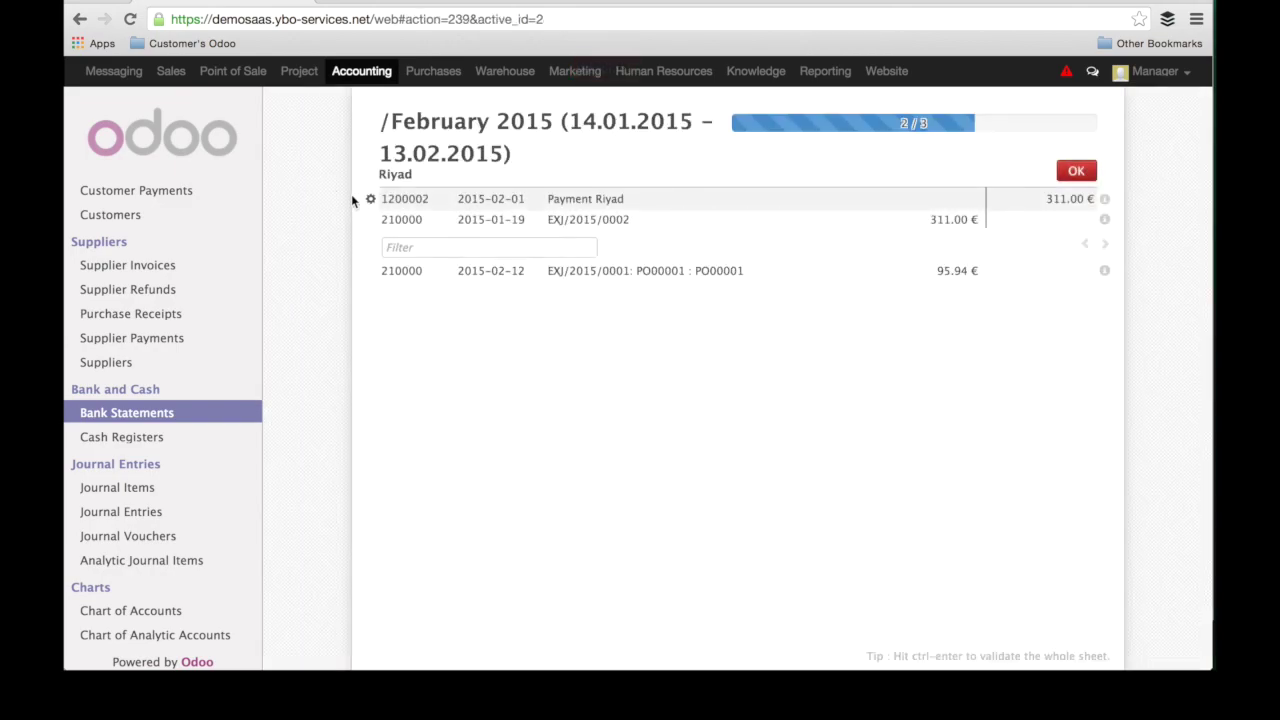
{"action": "mouse_move", "coordinate": [383, 226]}
{"action": "left_click", "coordinate": [1077, 174]}
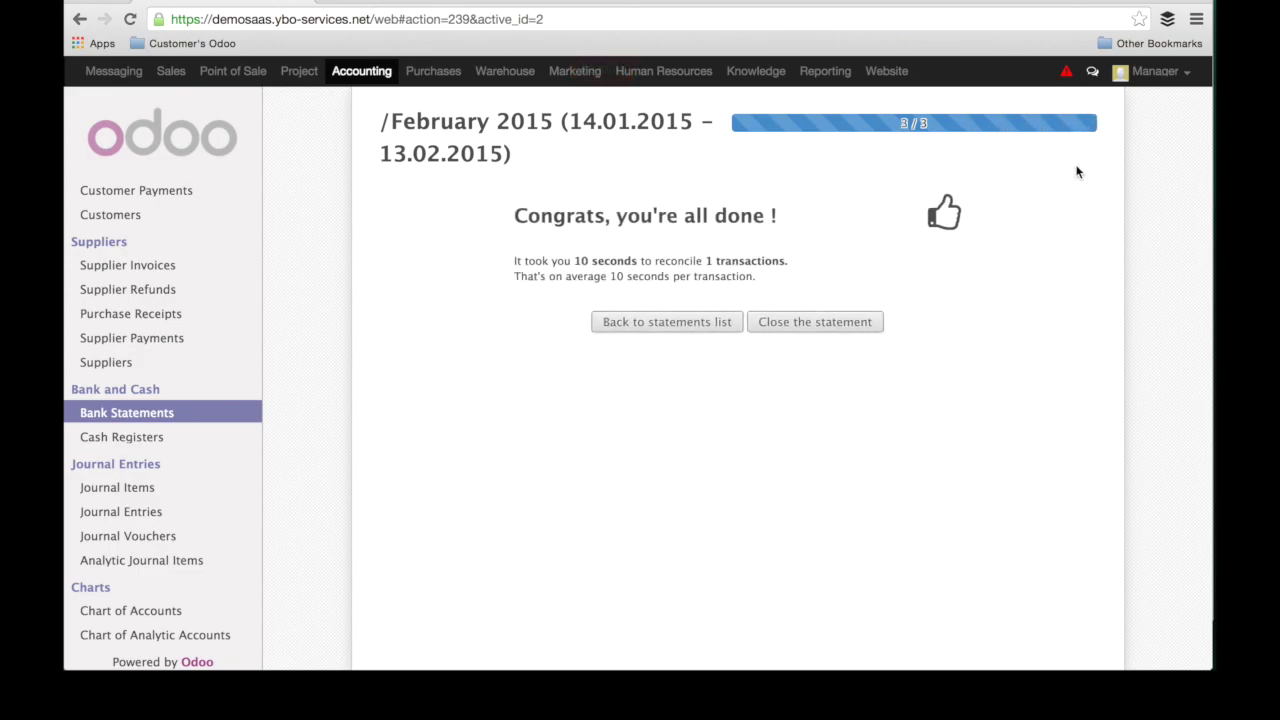
{"action": "left_click", "coordinate": [660, 322]}
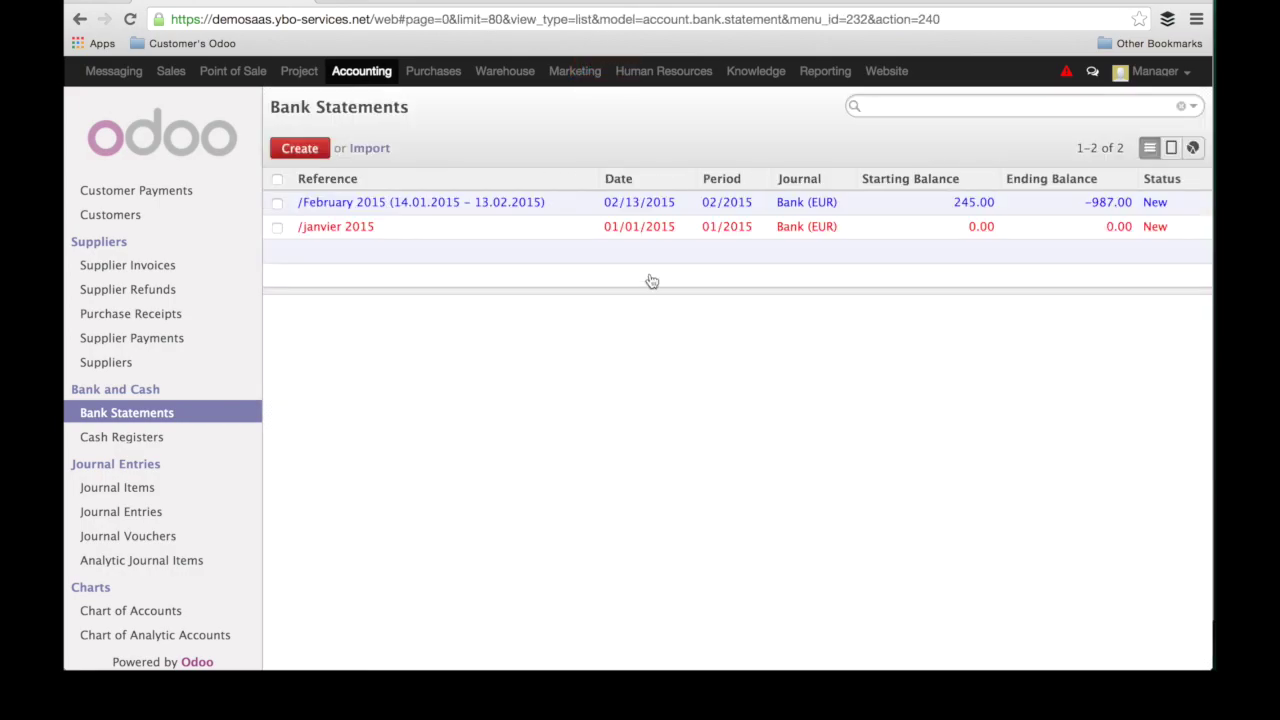
Step: Check the journal items of the February 2015 statement, and close the statement
{"action": "left_click", "coordinate": [502, 207]}
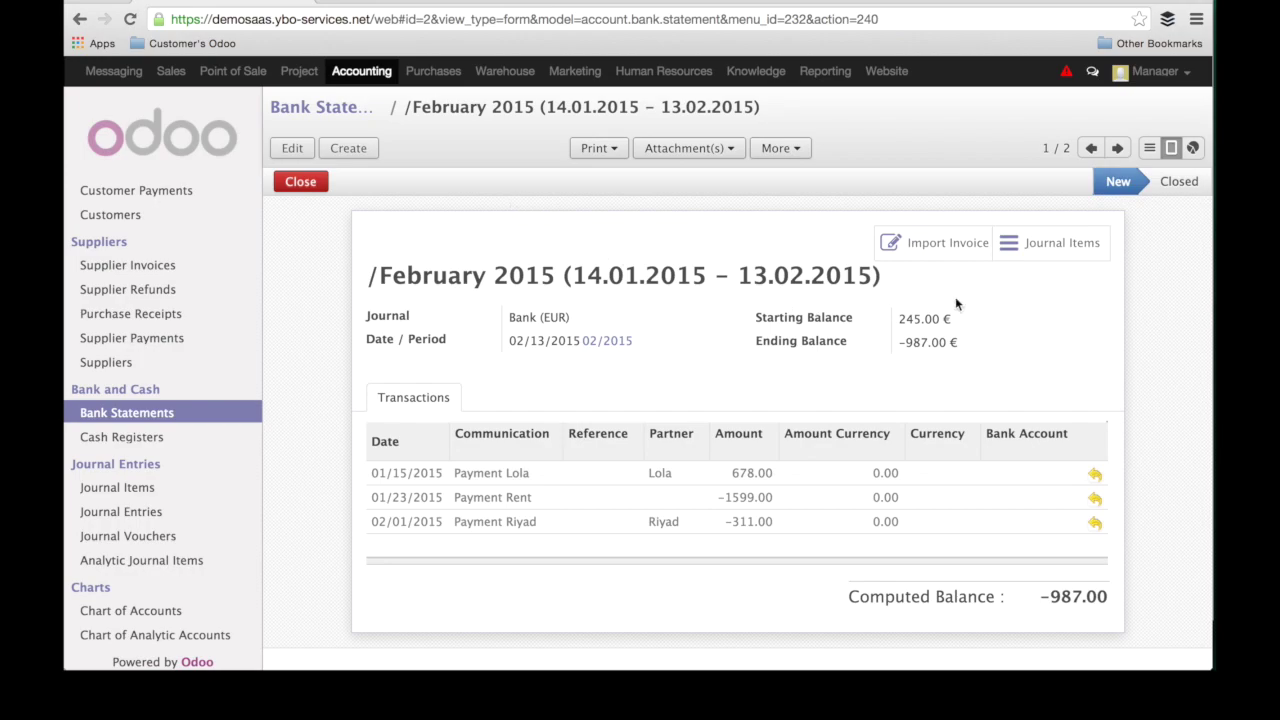
{"action": "left_click", "coordinate": [1048, 241]}
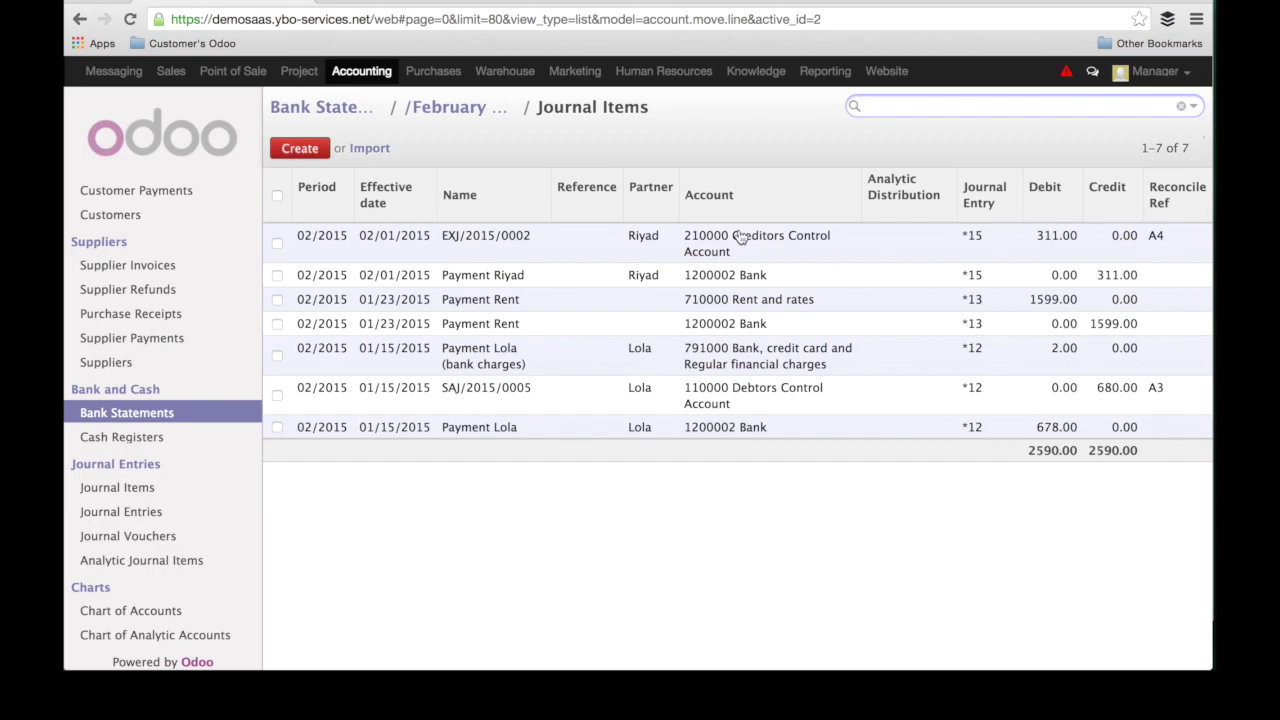
{"action": "left_click", "coordinate": [464, 108]}
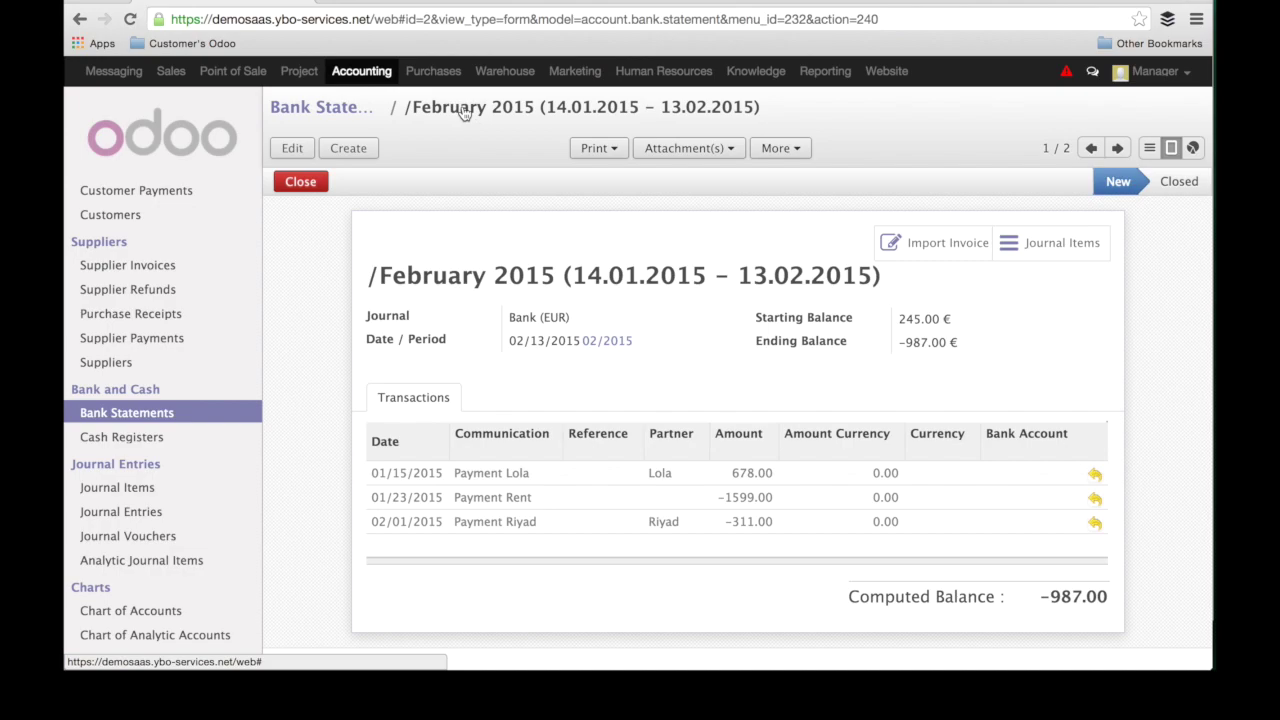
{"action": "left_click", "coordinate": [301, 184]}
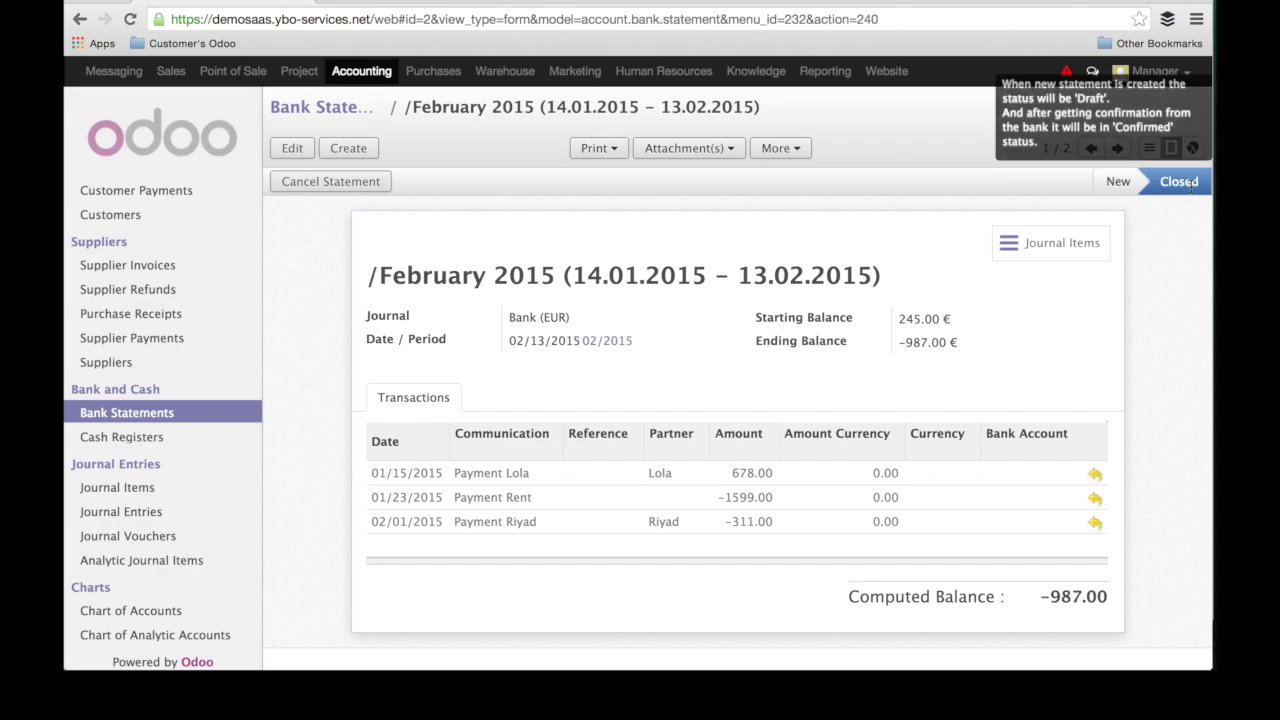
Step: Examine the journal entry behind the closed statement's 678.00 € bank line, and check the statement's status in the statements list
{"action": "left_click", "coordinate": [1068, 250]}
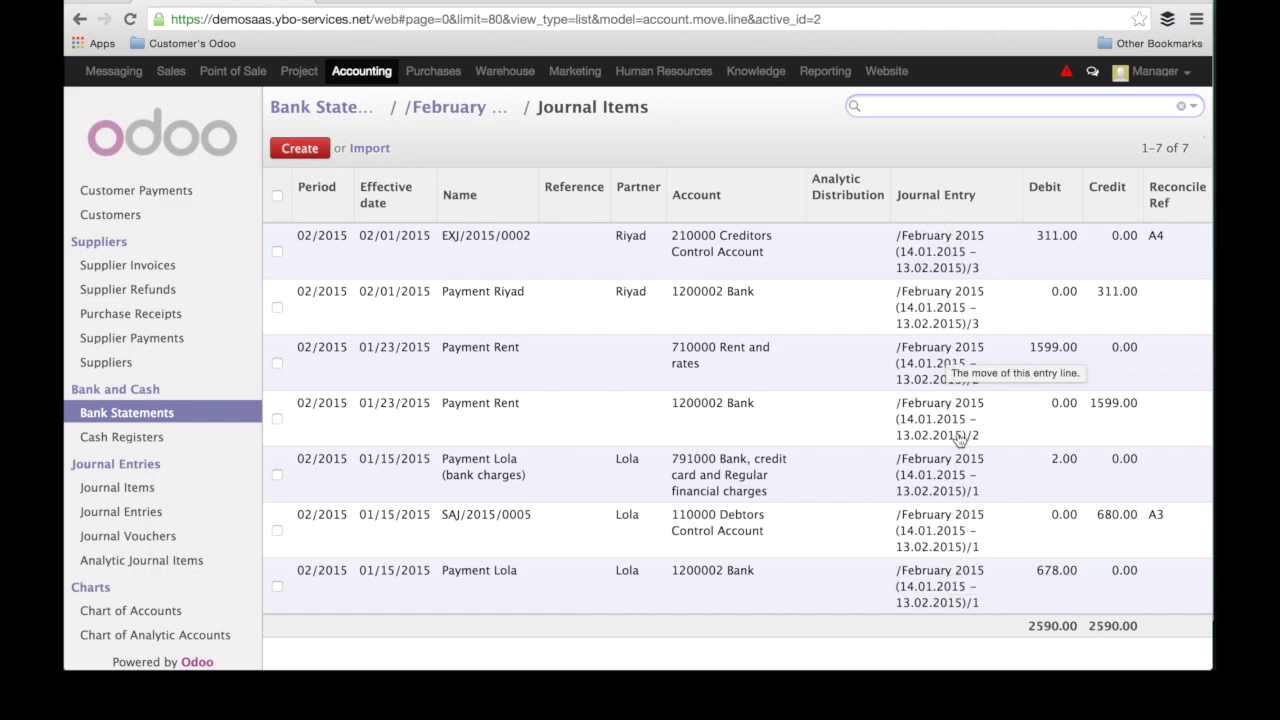
{"action": "left_click", "coordinate": [958, 570]}
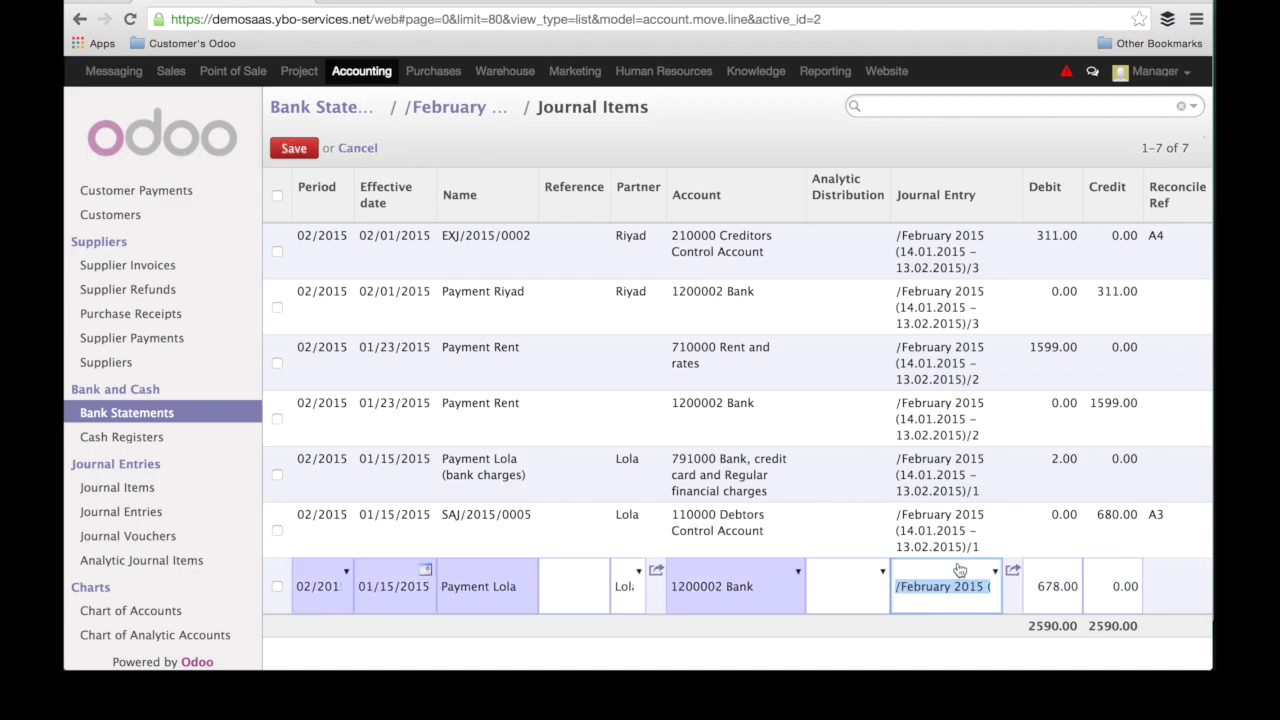
{"action": "left_click", "coordinate": [1013, 576]}
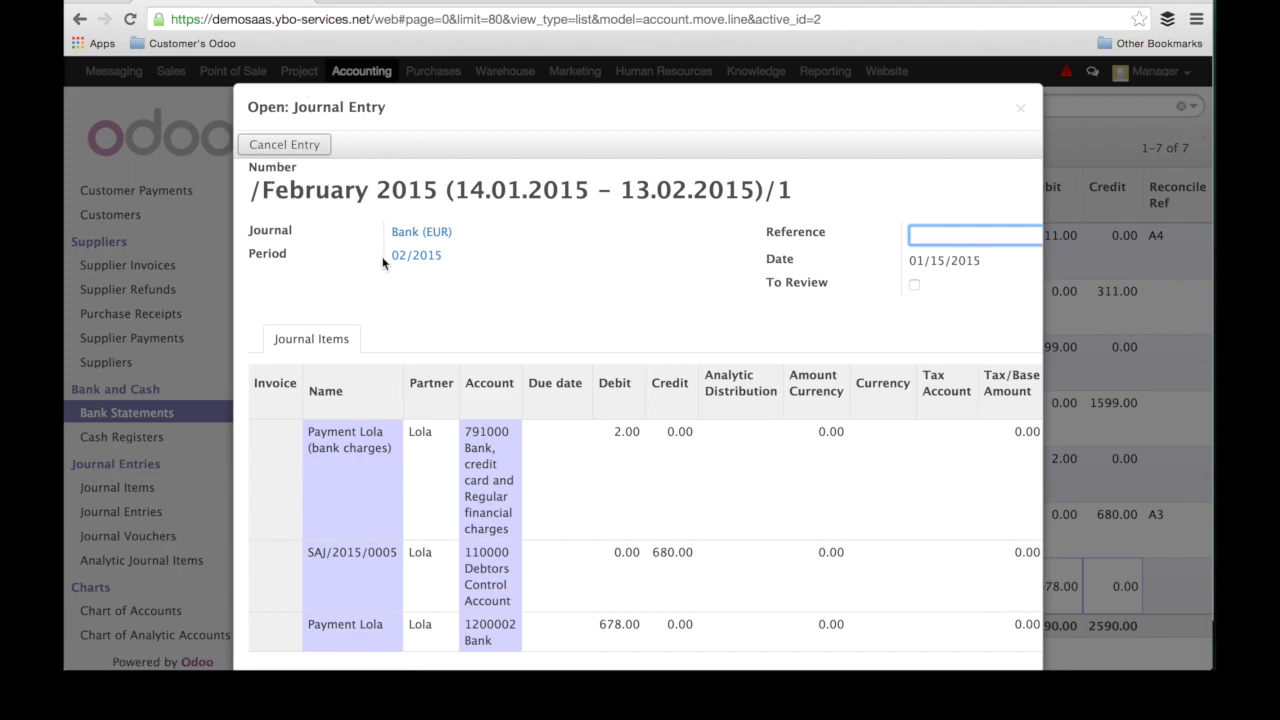
{"action": "scroll", "coordinate": [382, 262], "scroll_direction": "down", "scroll_amount": 3}
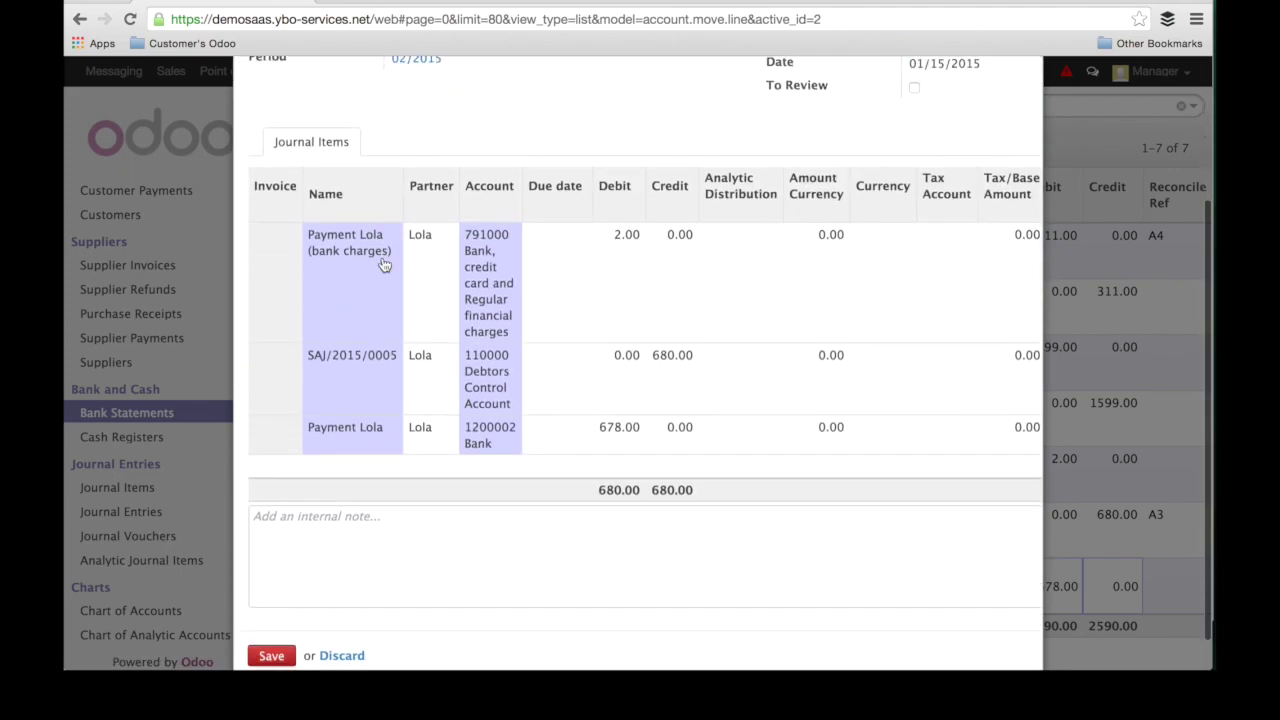
{"action": "scroll", "coordinate": [384, 265], "scroll_direction": "up", "scroll_amount": 3}
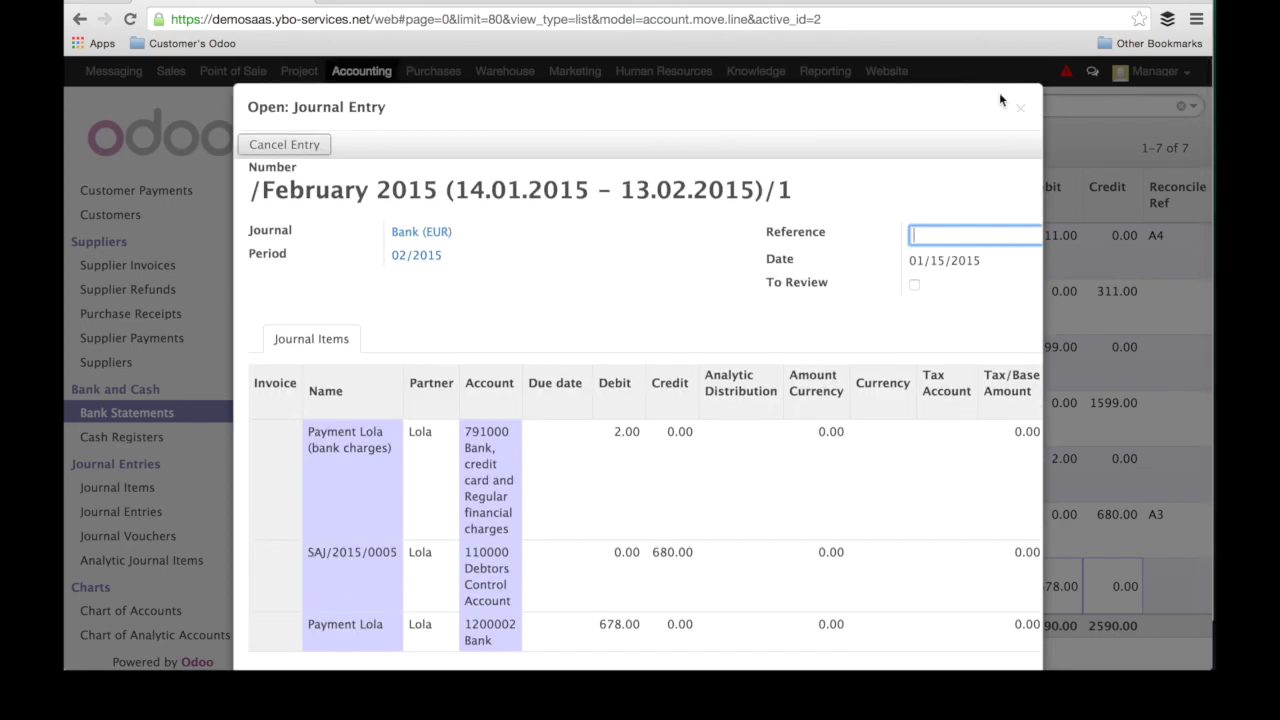
{"action": "left_click", "coordinate": [1020, 107]}
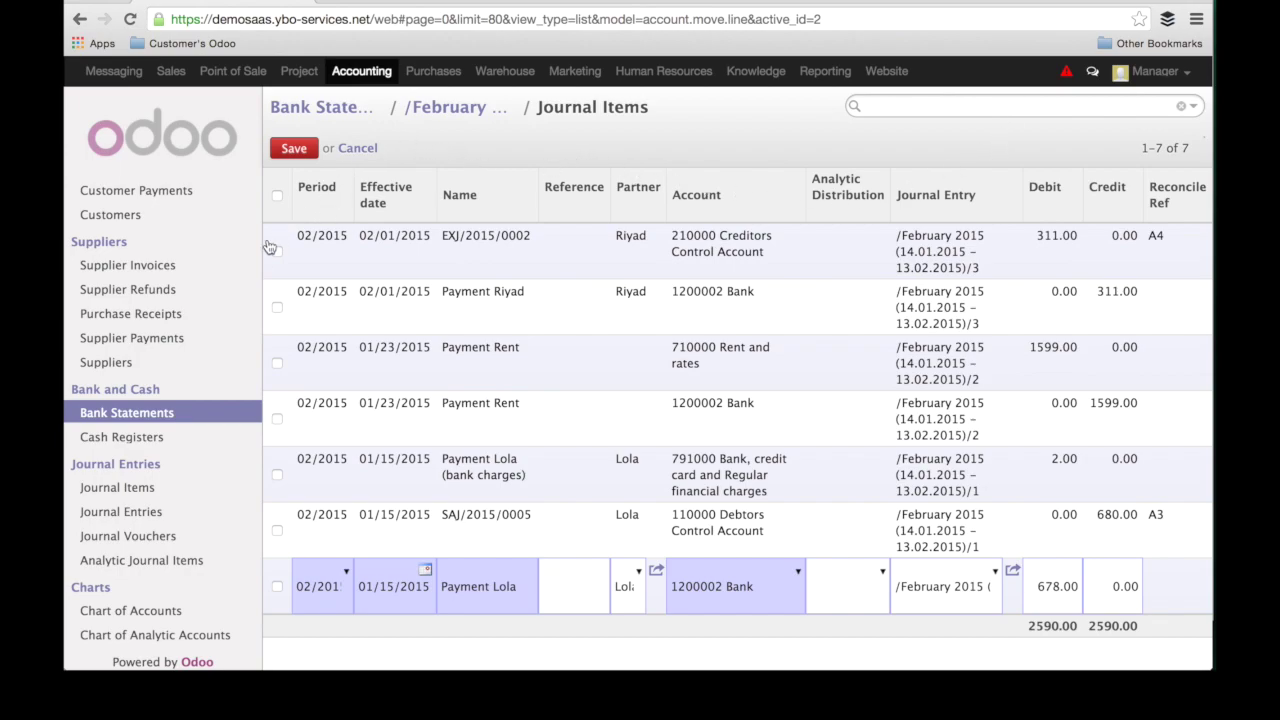
{"action": "left_click", "coordinate": [133, 414]}
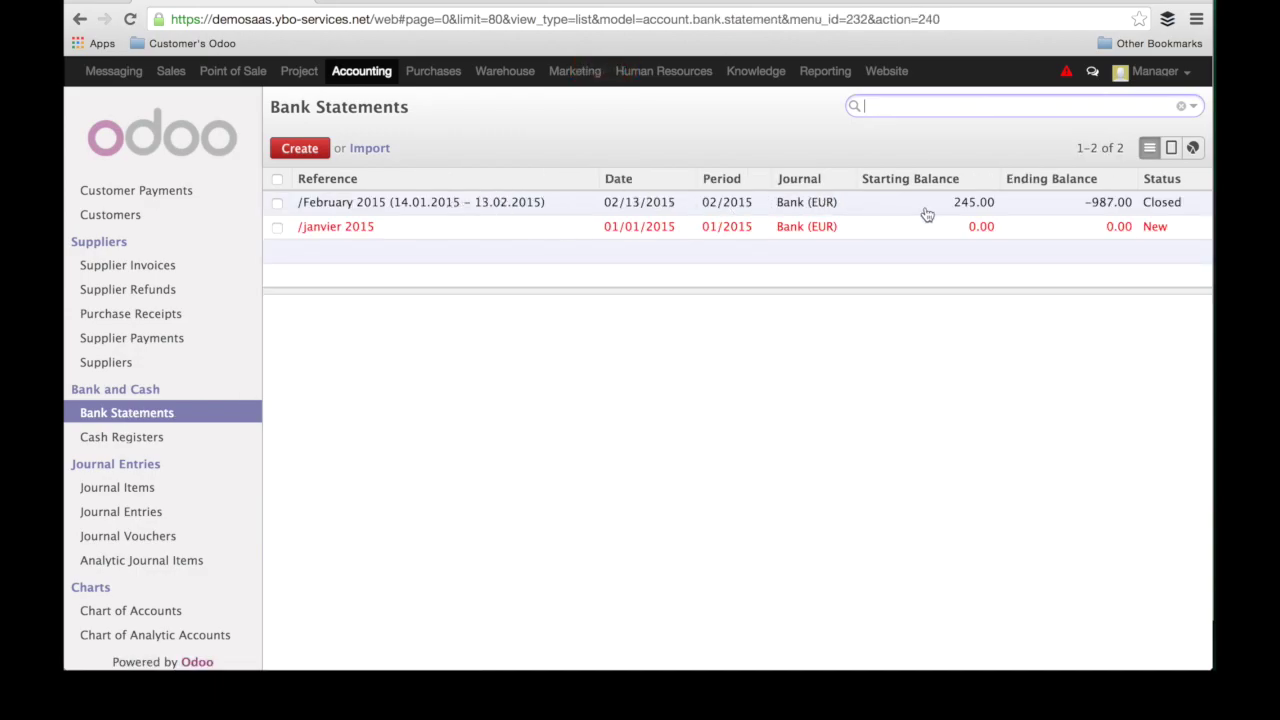
{"action": "mouse_move", "coordinate": [1184, 211]}
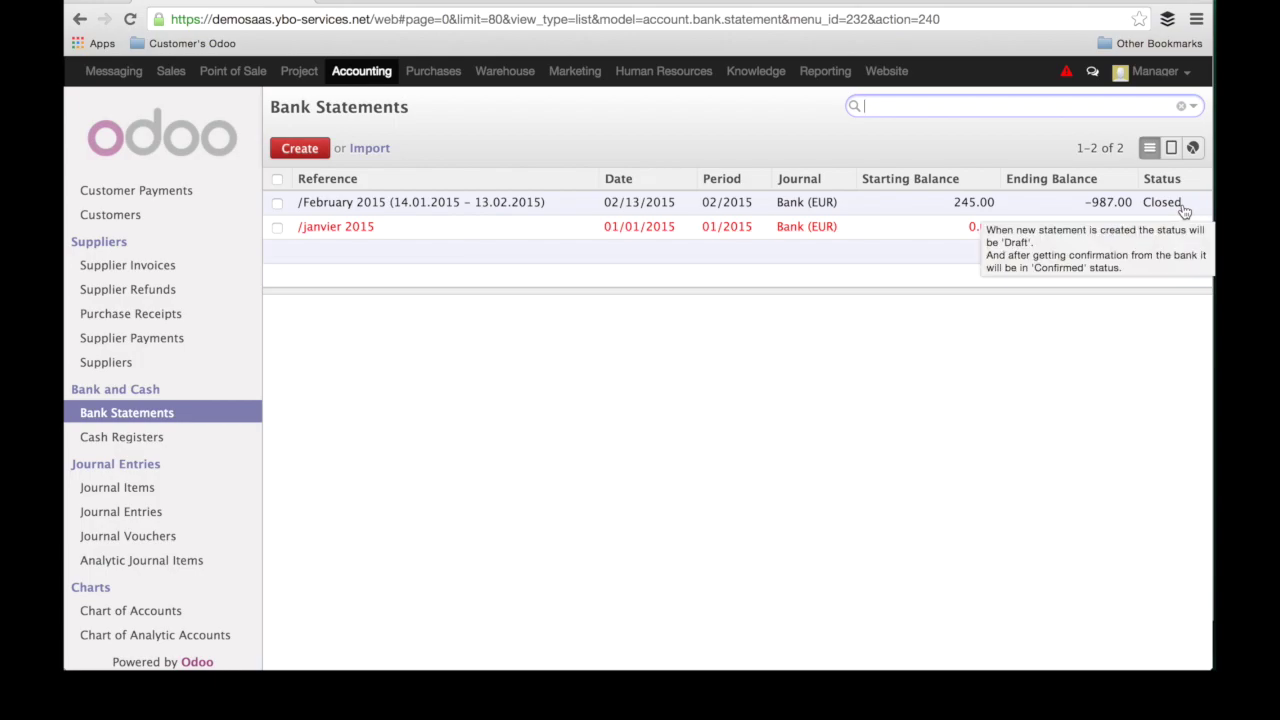